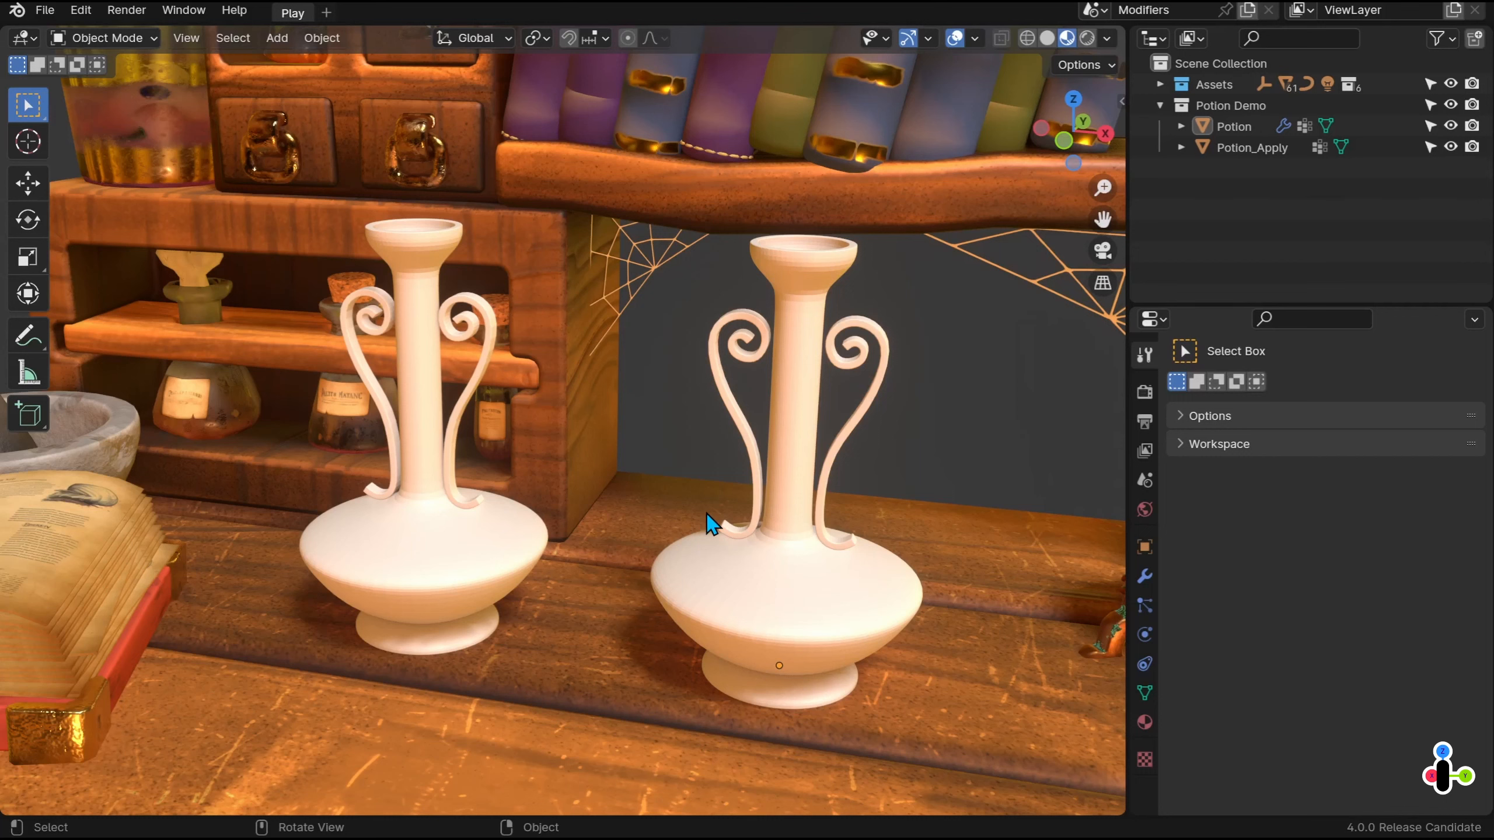
Compare the mesh topology of Potion_Apply and Potion by viewing each one in Edit Mode
click(443, 300)
key(Tab)
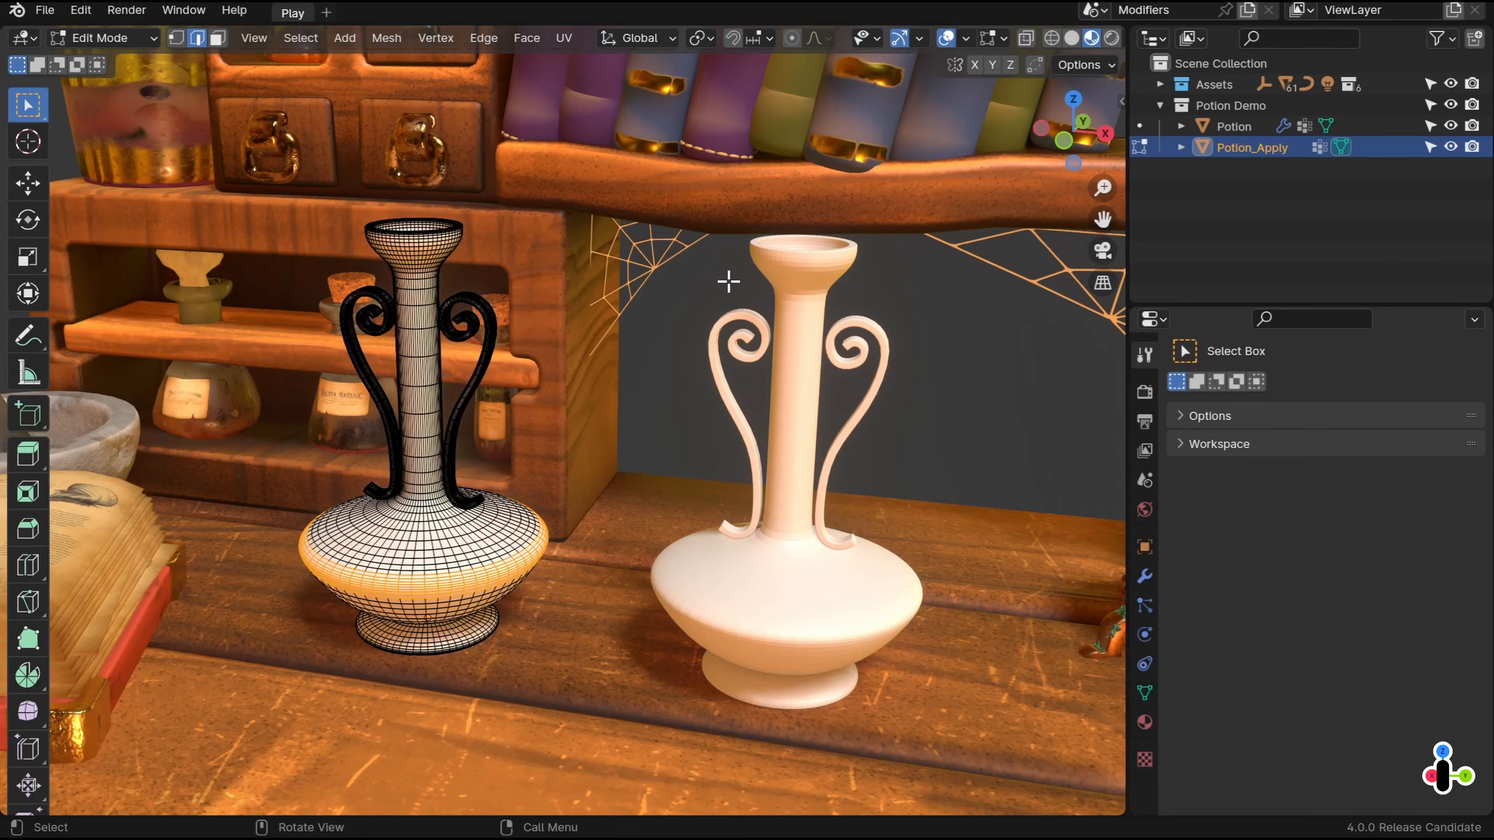
key(Tab)
click(797, 327)
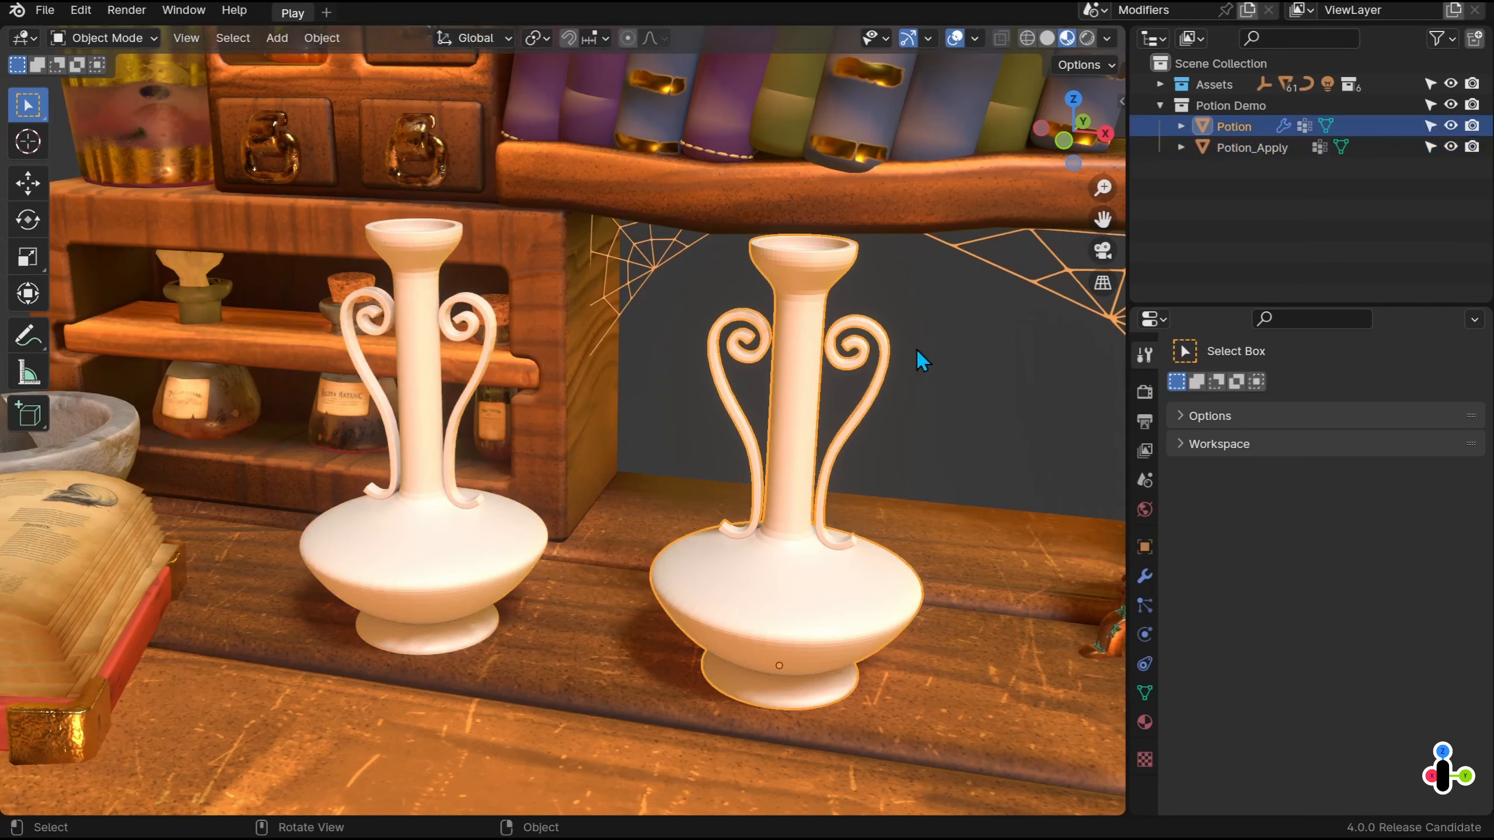
key(Tab)
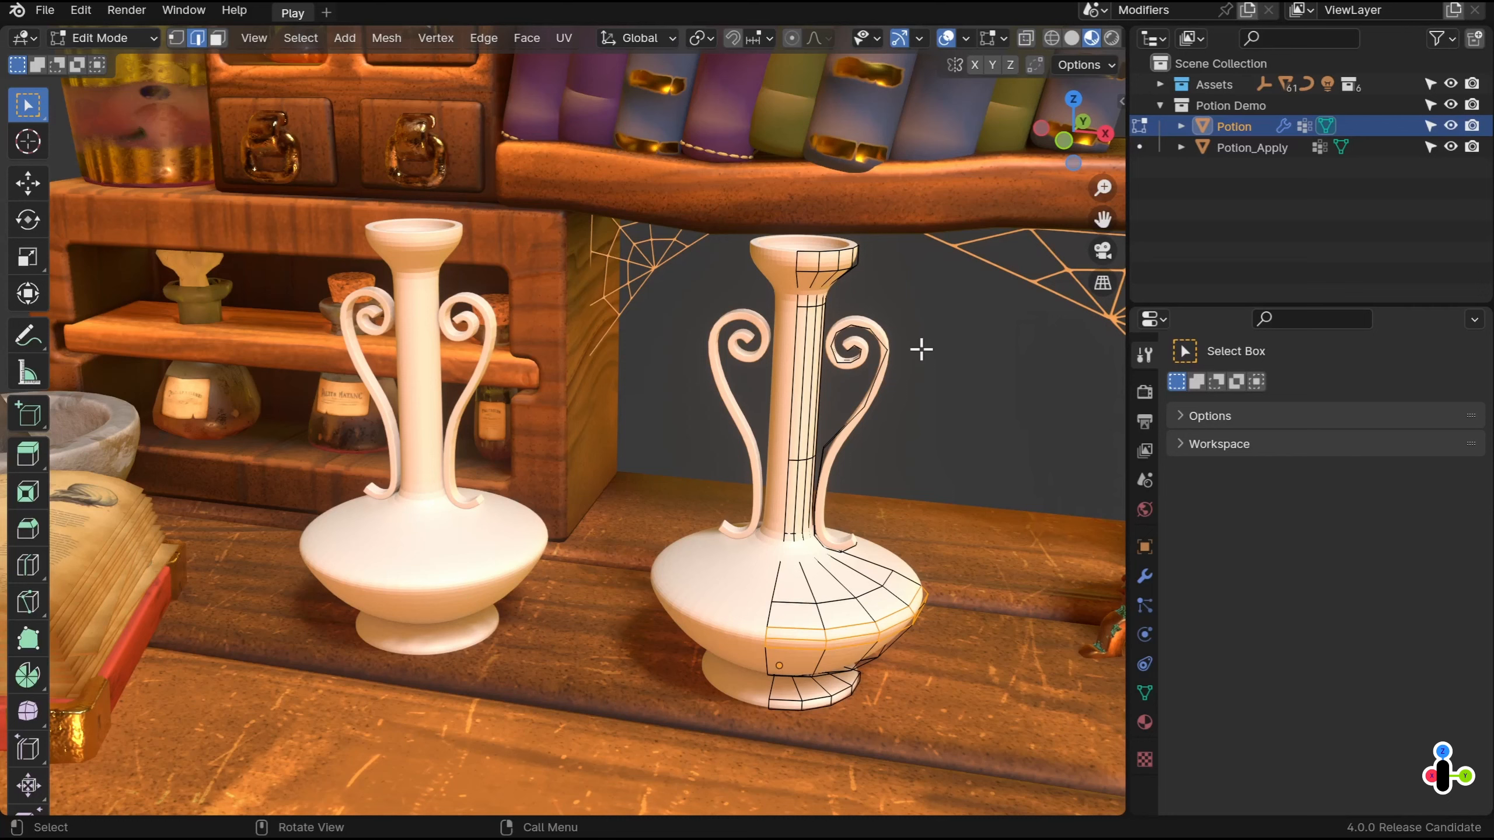
key(Tab)
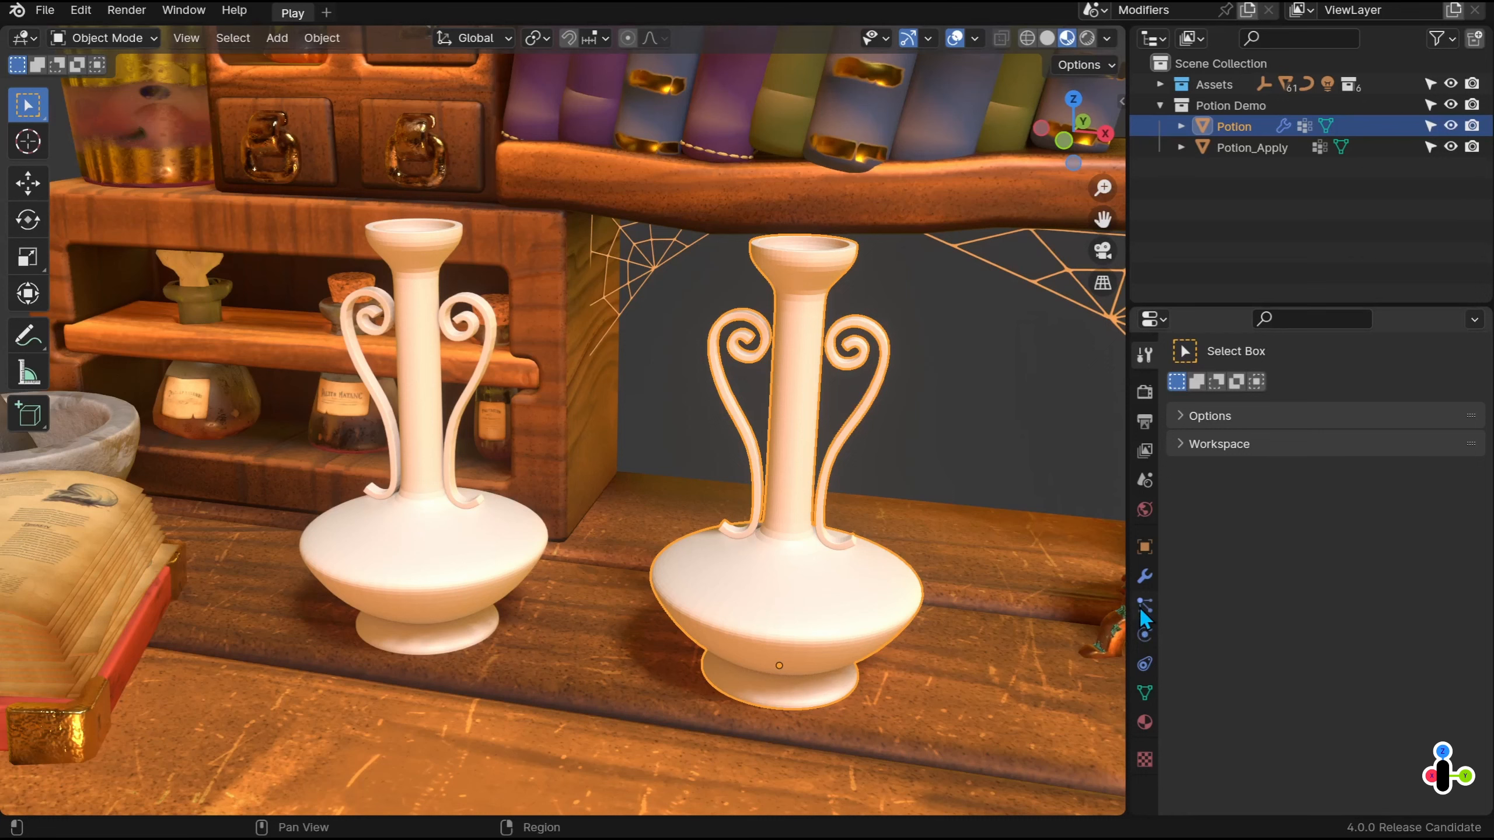
Remove the Subdivision, Bevel, Solidify and Mirror modifiers from the Potion object
click(1144, 577)
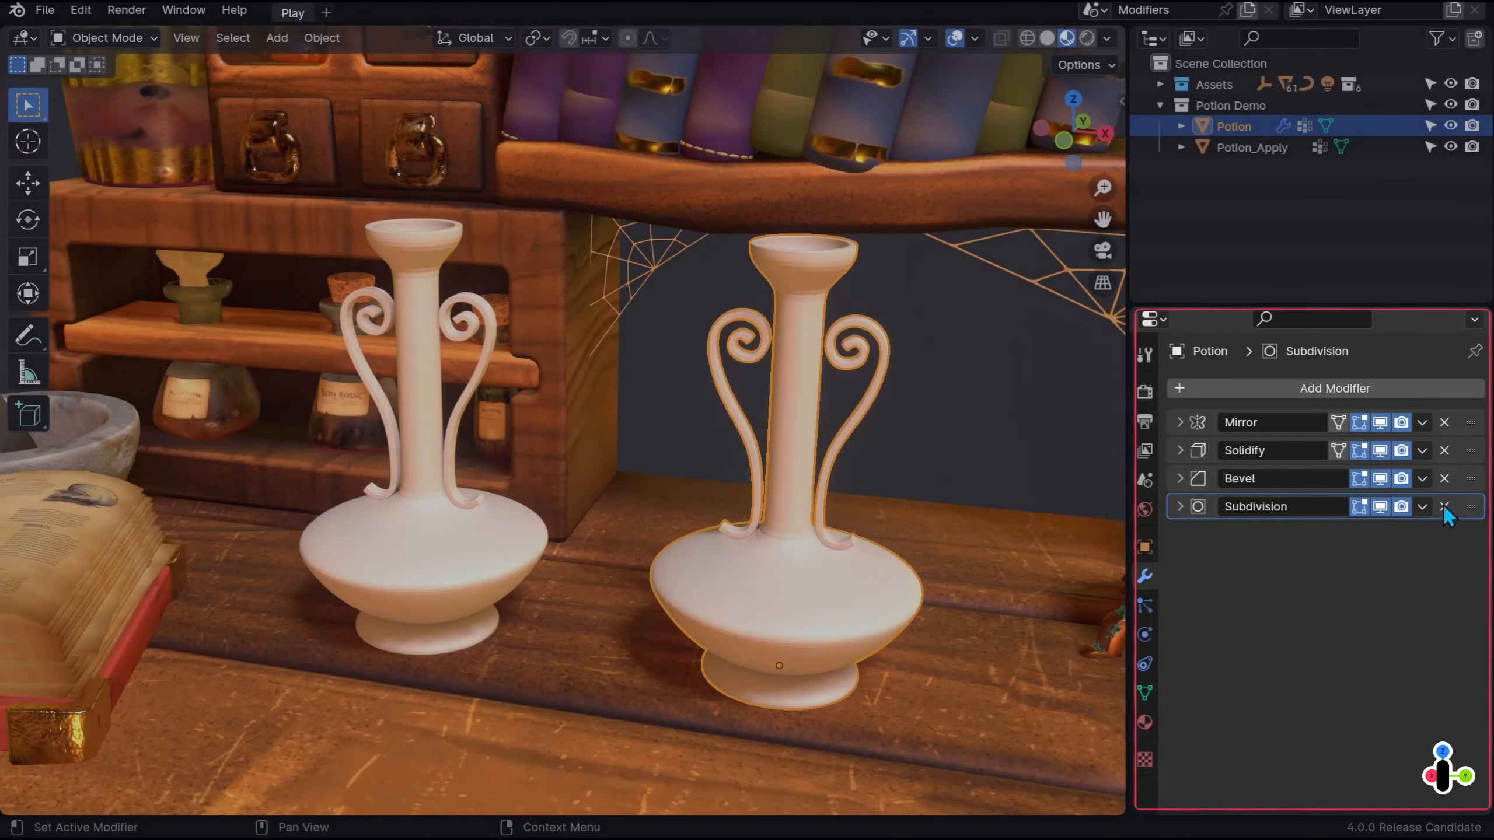
click(1443, 506)
click(1444, 479)
click(1443, 450)
click(1443, 422)
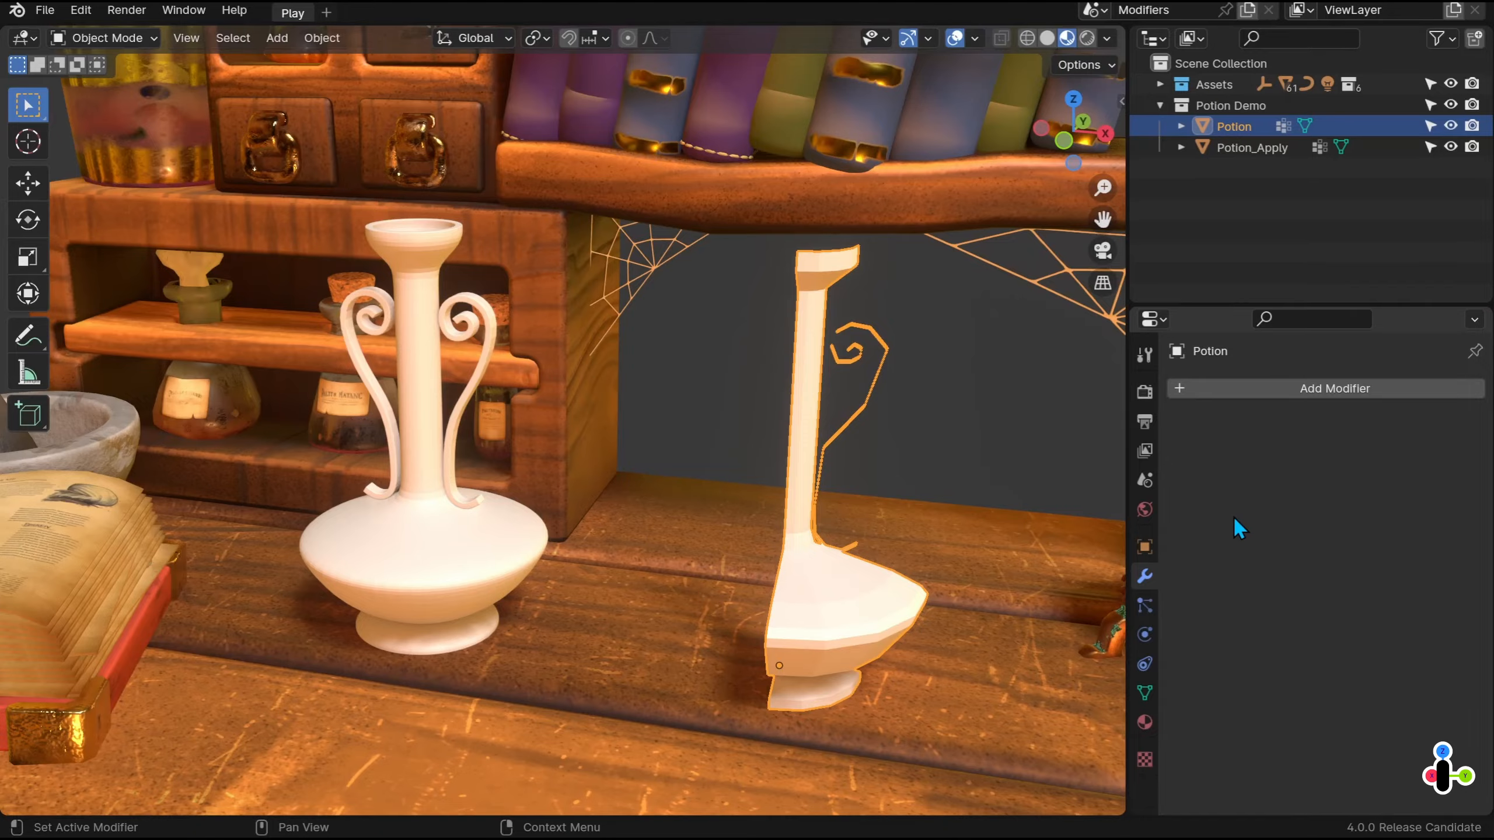
Add a Mirror modifier to the Potion and enable the Y axis in addition to X
mouse_move(892, 468)
middle_down()
mouse_move(810, 523)
mouse_move(960, 617)
mouse_move(983, 577)
mouse_move(877, 486)
mouse_move(887, 493)
middle_up()
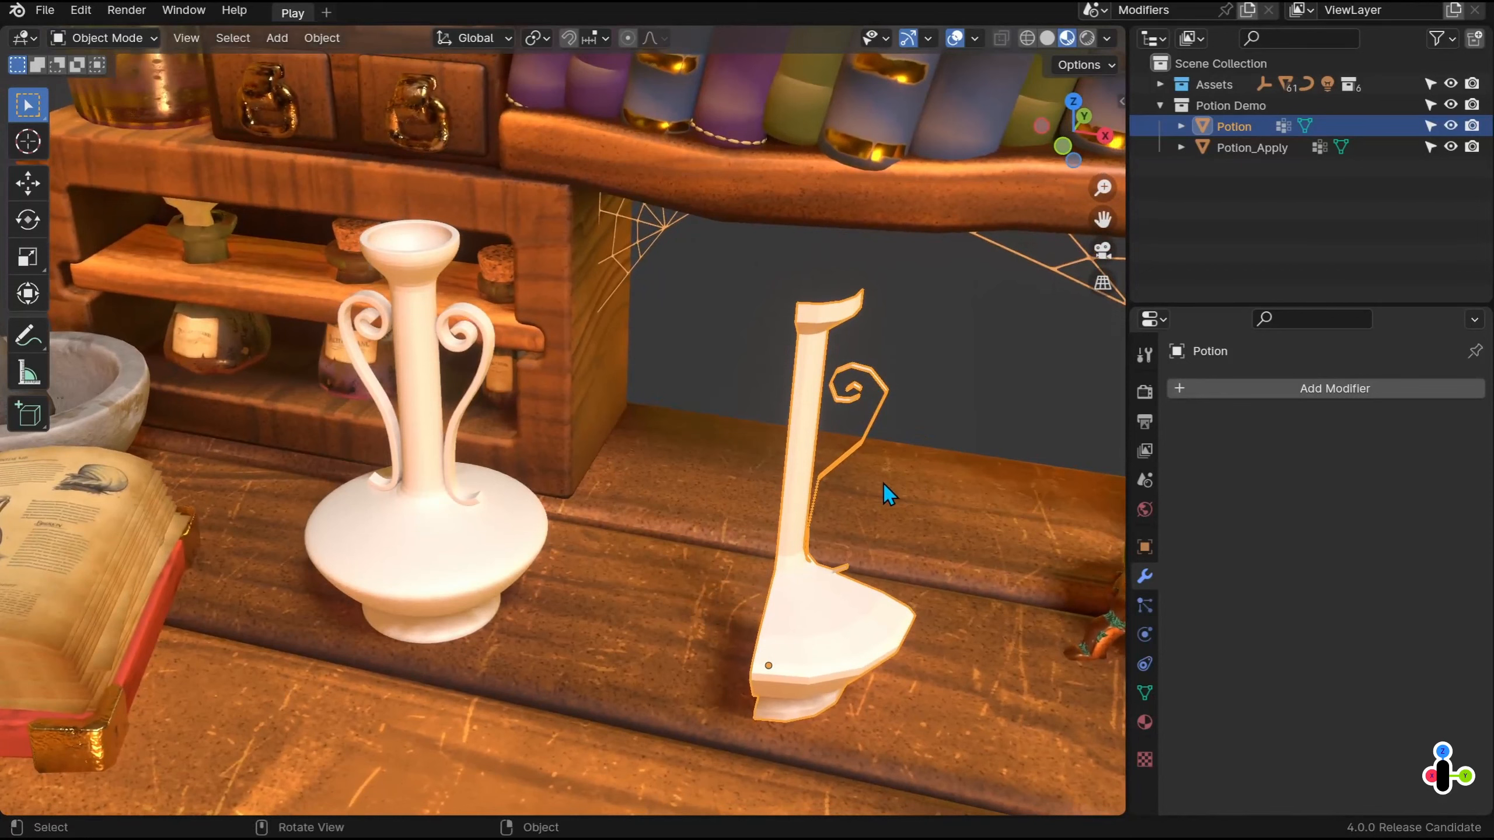
click(1265, 393)
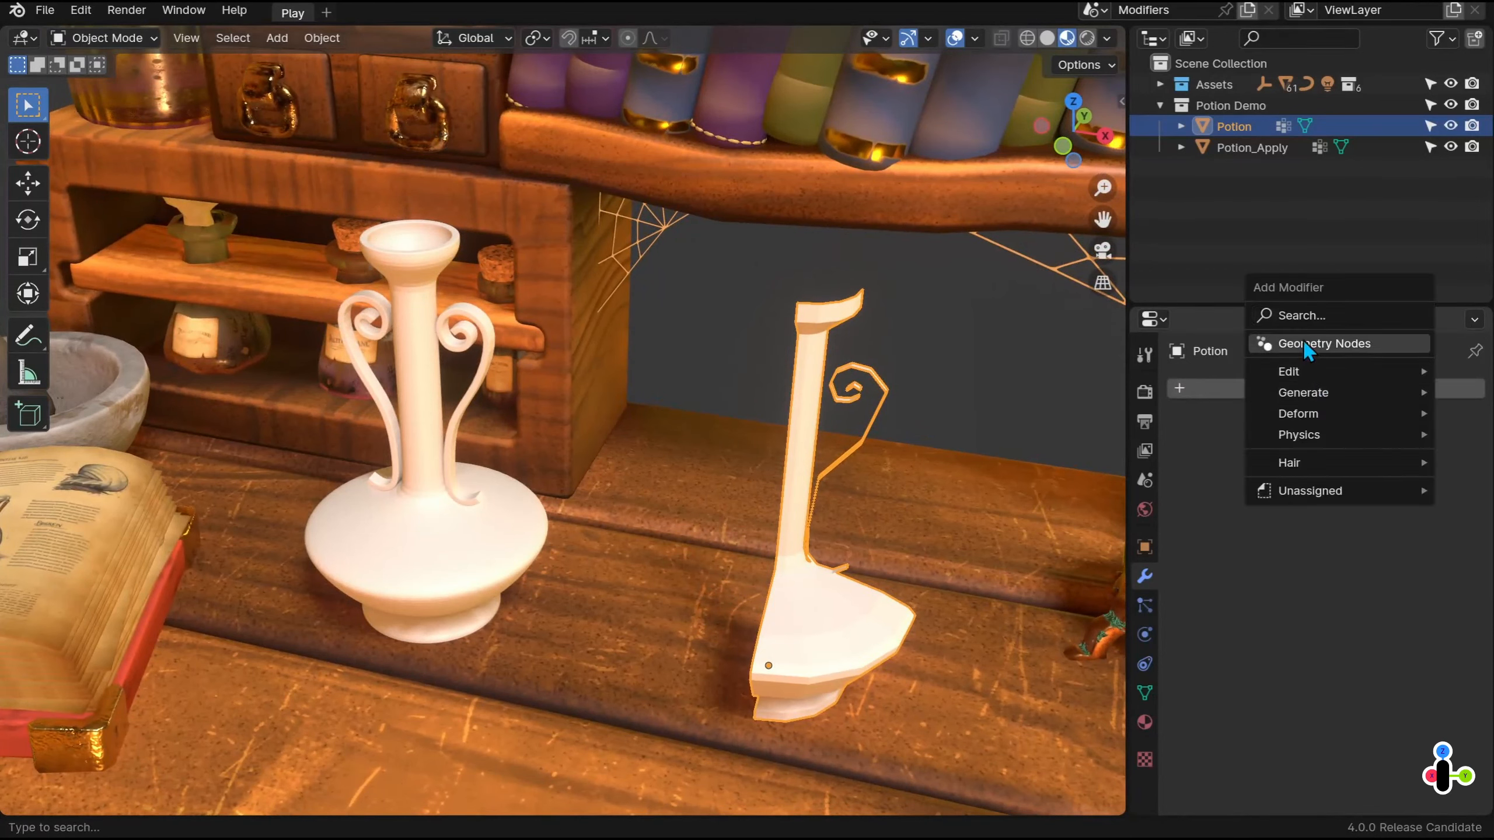
mouse_move(1313, 393)
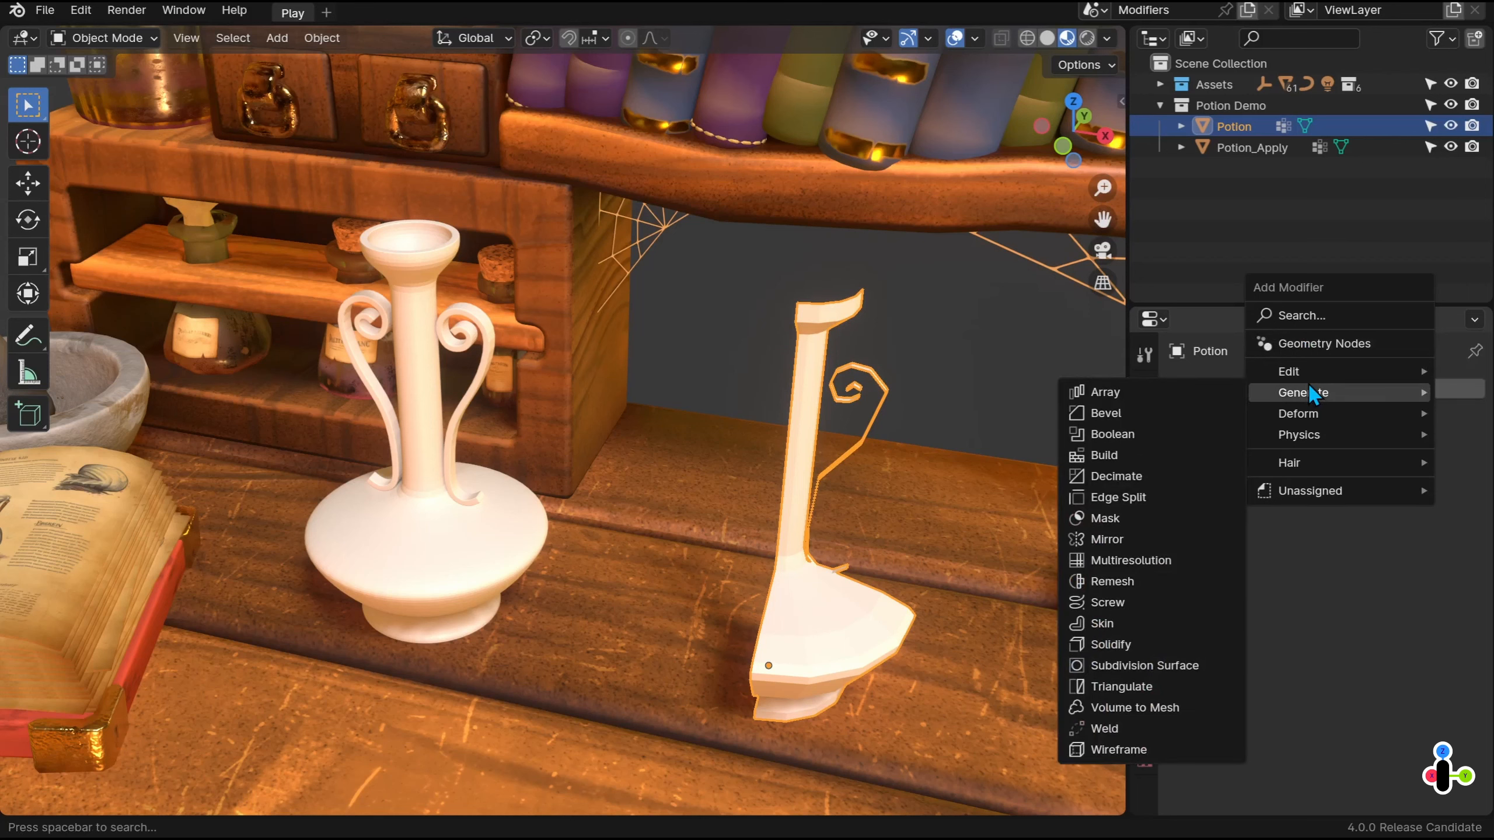
click(1163, 537)
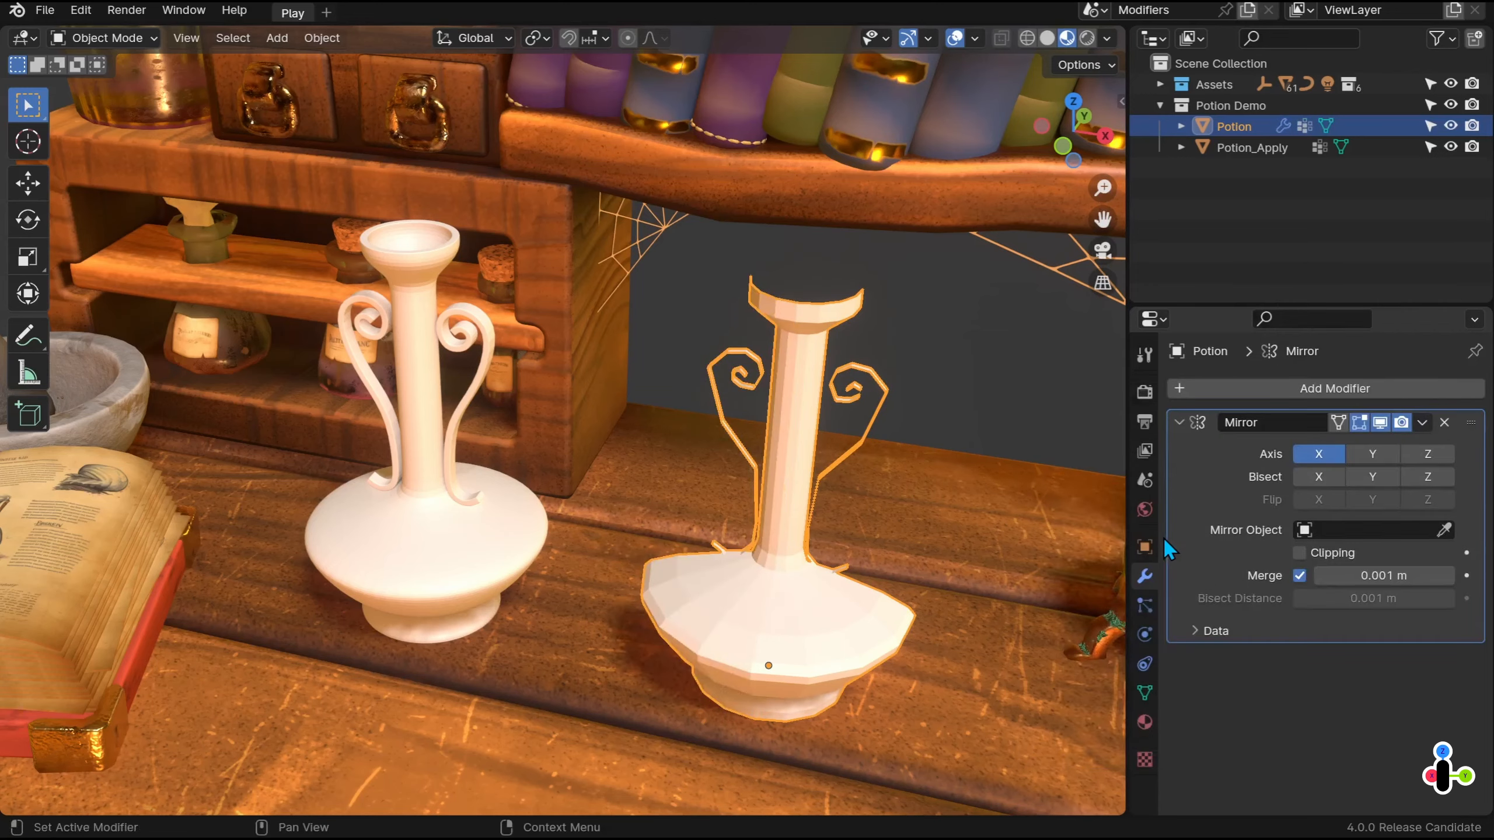
mouse_move(858, 499)
shift+middle_down()
mouse_move(776, 467)
mouse_move(936, 432)
mouse_move(845, 506)
shift+middle_up()
scroll(872, 497, up, 1)
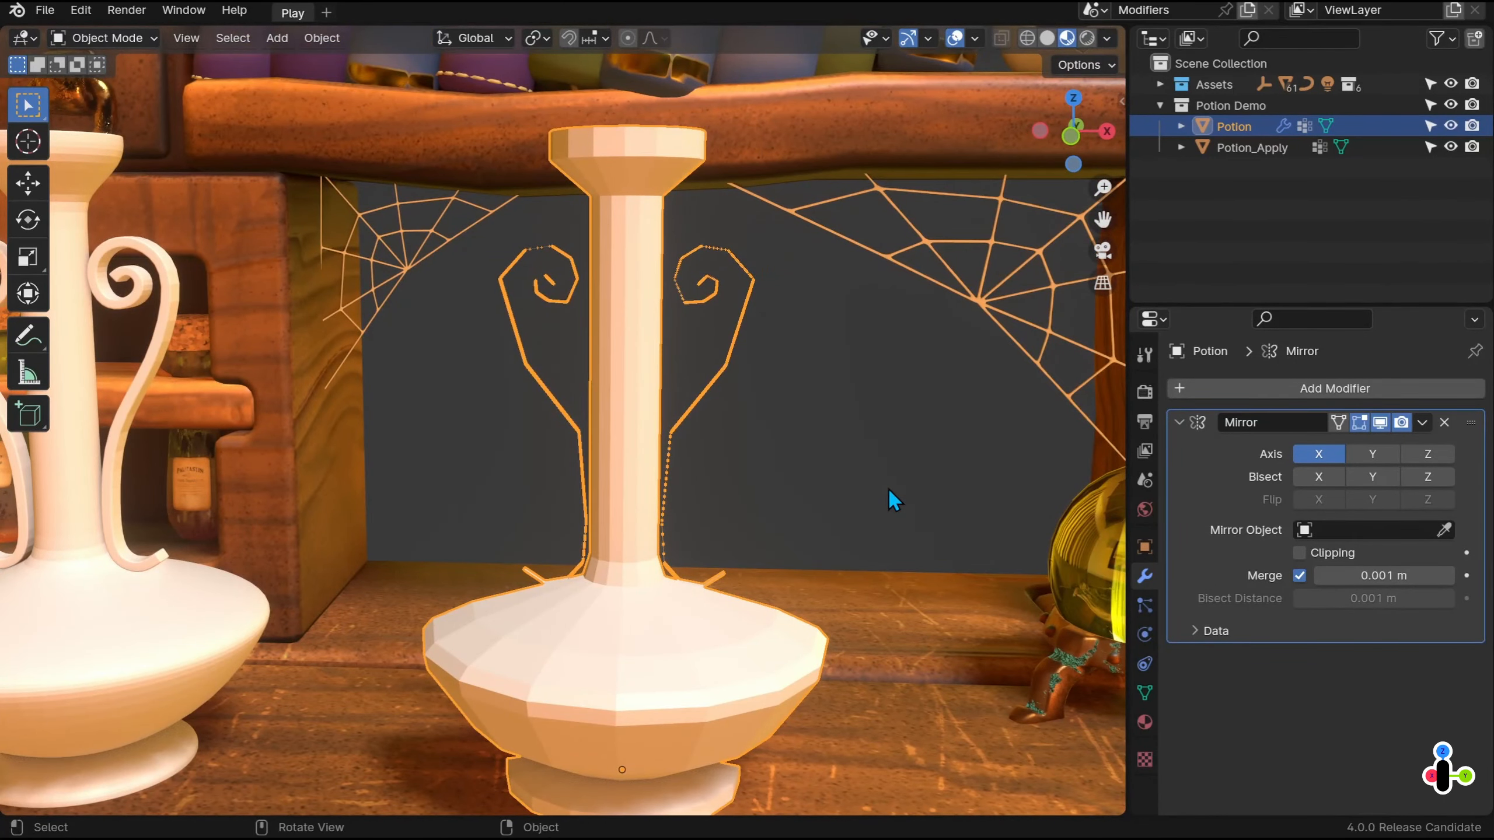
middle_drag(791, 510, 661, 633)
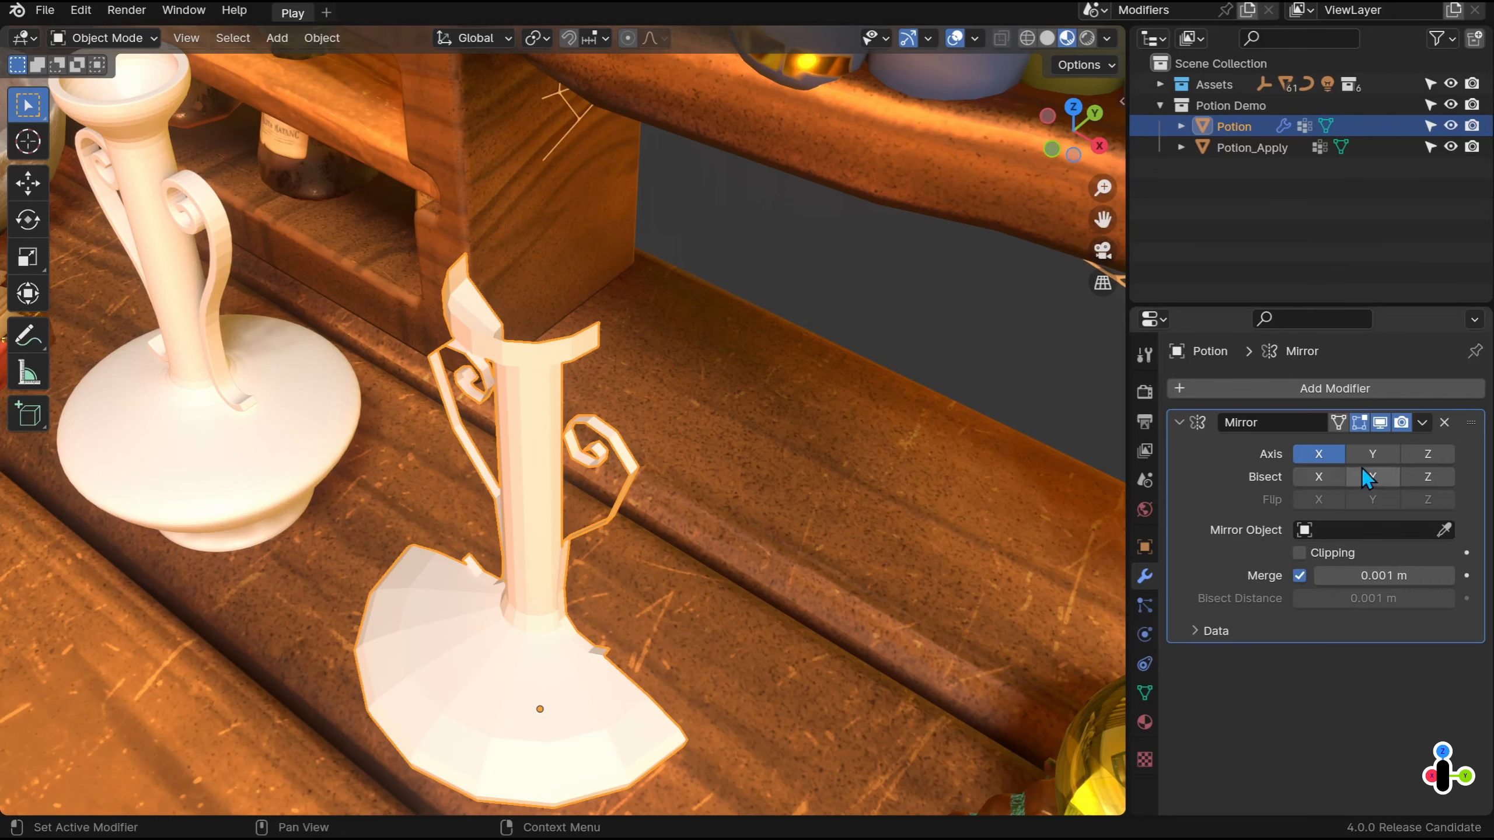
click(1372, 455)
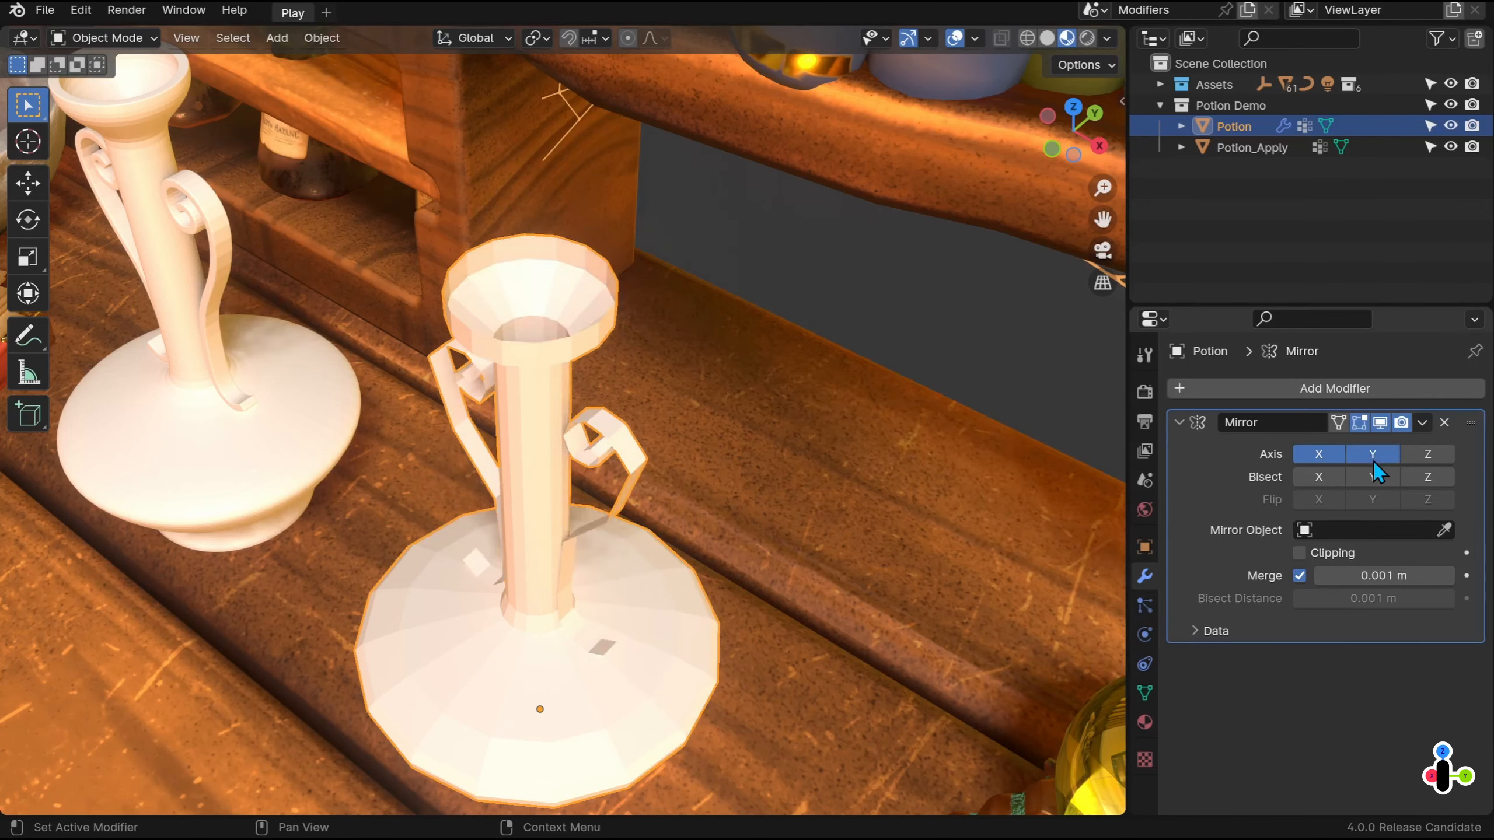
Enable Z-axis mirroring on the Potion and, affecting only origins, move its origin up to the bottle's rim
click(1427, 454)
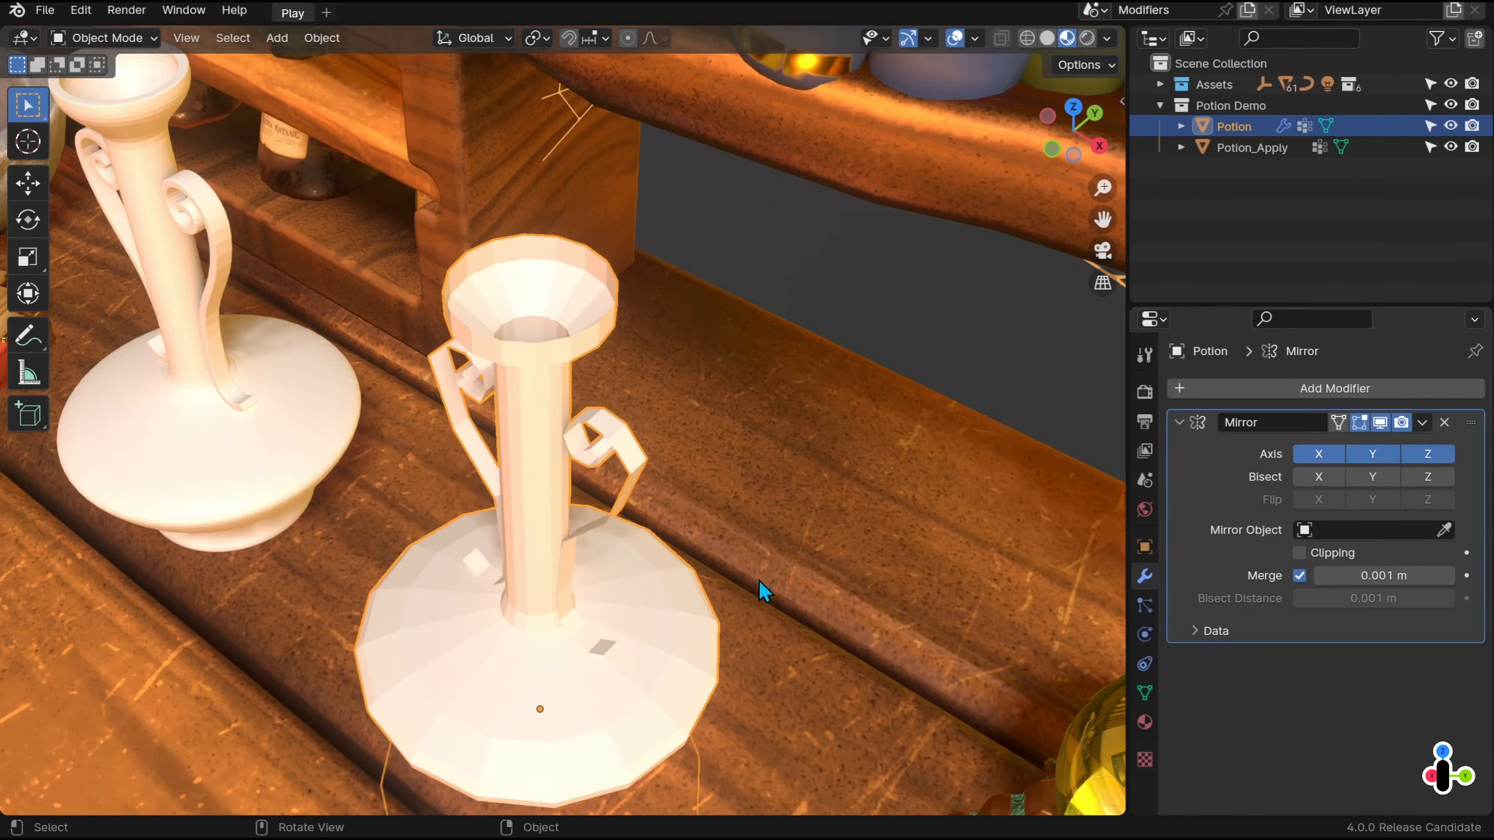
mouse_move(759, 579)
middle_down()
mouse_move(791, 543)
mouse_move(873, 504)
mouse_move(853, 273)
mouse_move(657, 500)
mouse_move(680, 410)
mouse_move(703, 494)
mouse_move(781, 456)
middle_up()
click(1086, 64)
click(1075, 131)
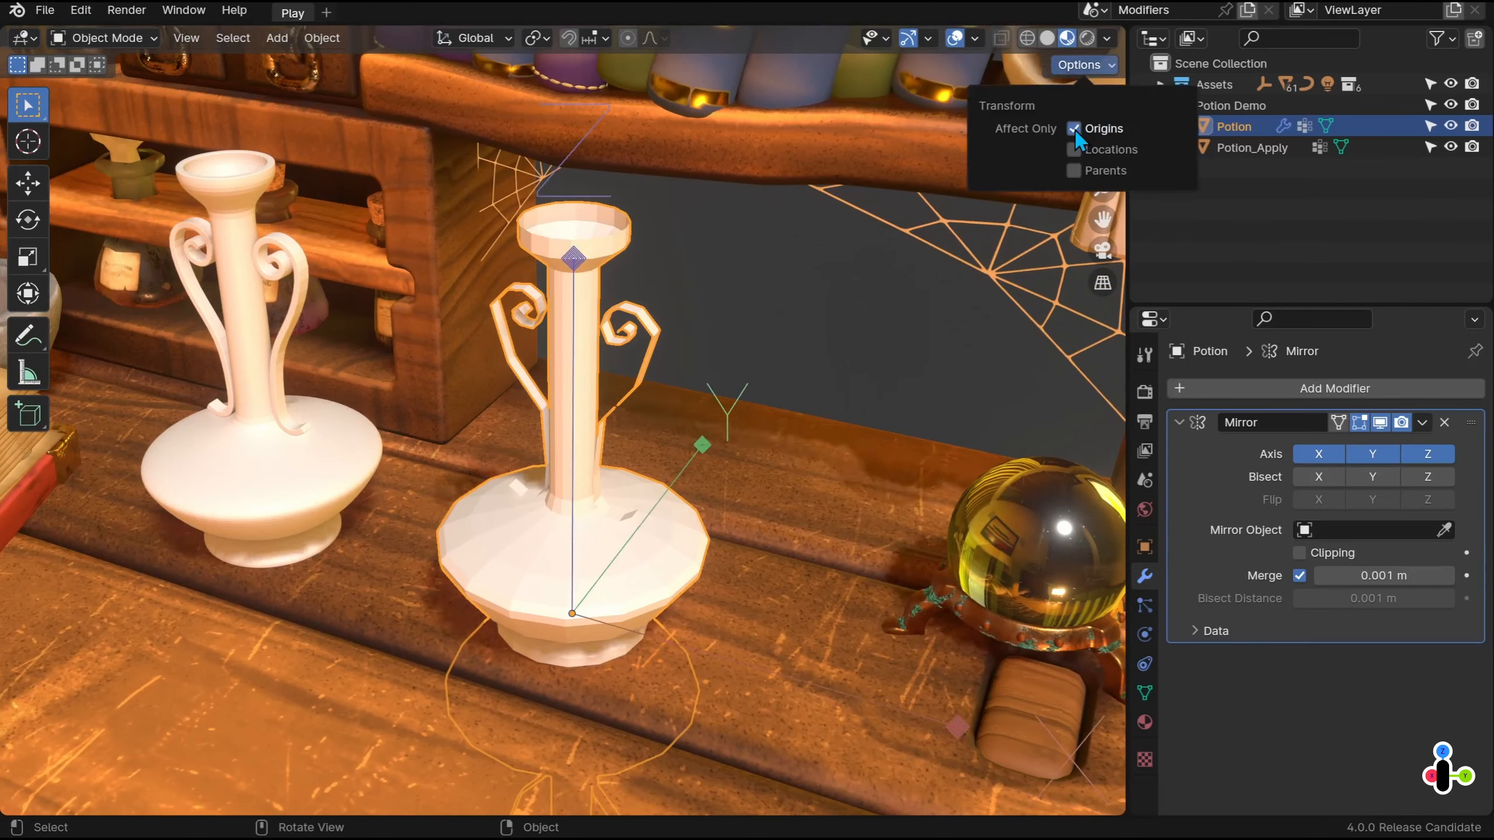
click(32, 185)
drag(573, 555, 609, 171)
scroll(688, 347, down, 5)
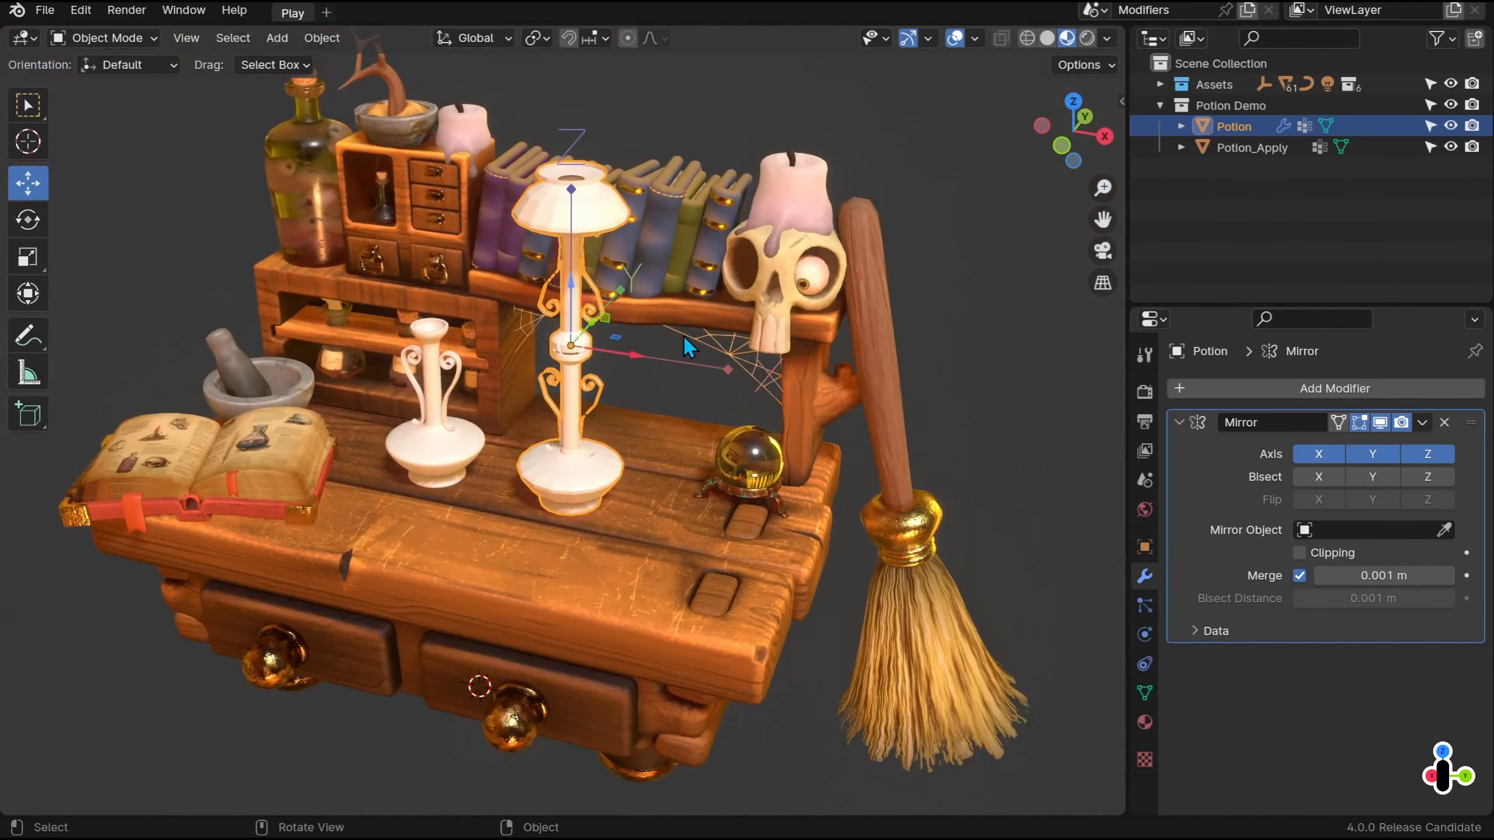
Turn off origin-only transforms and disable the Z axis in the Potion's Mirror modifier
click(1085, 65)
click(1075, 132)
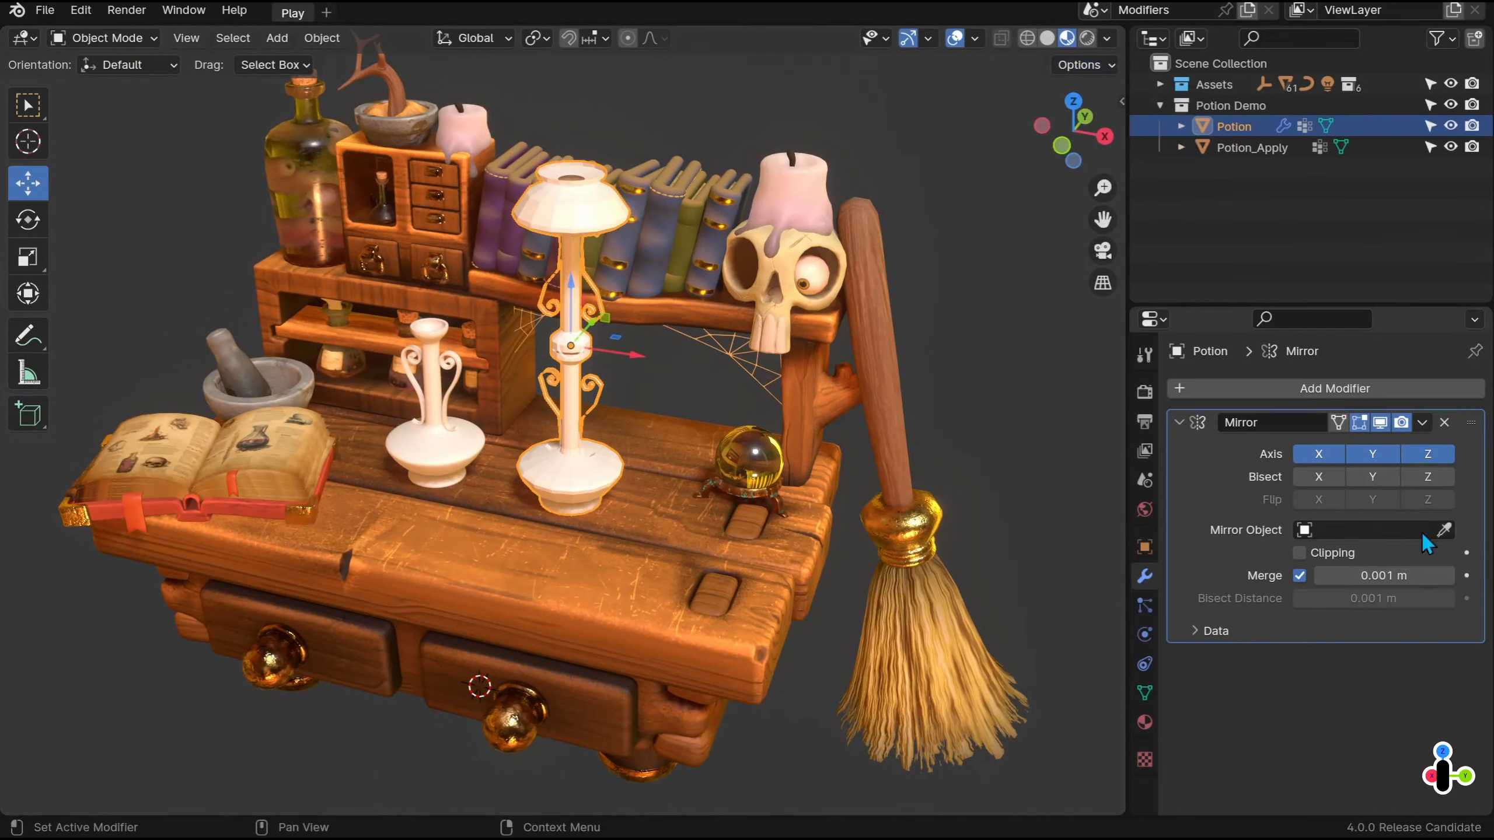
click(1438, 454)
In Edit Mode, try to push a single face of the Potion's rim outward about 0.16 m with Shrink/Fatten
scroll(597, 395, up, 6)
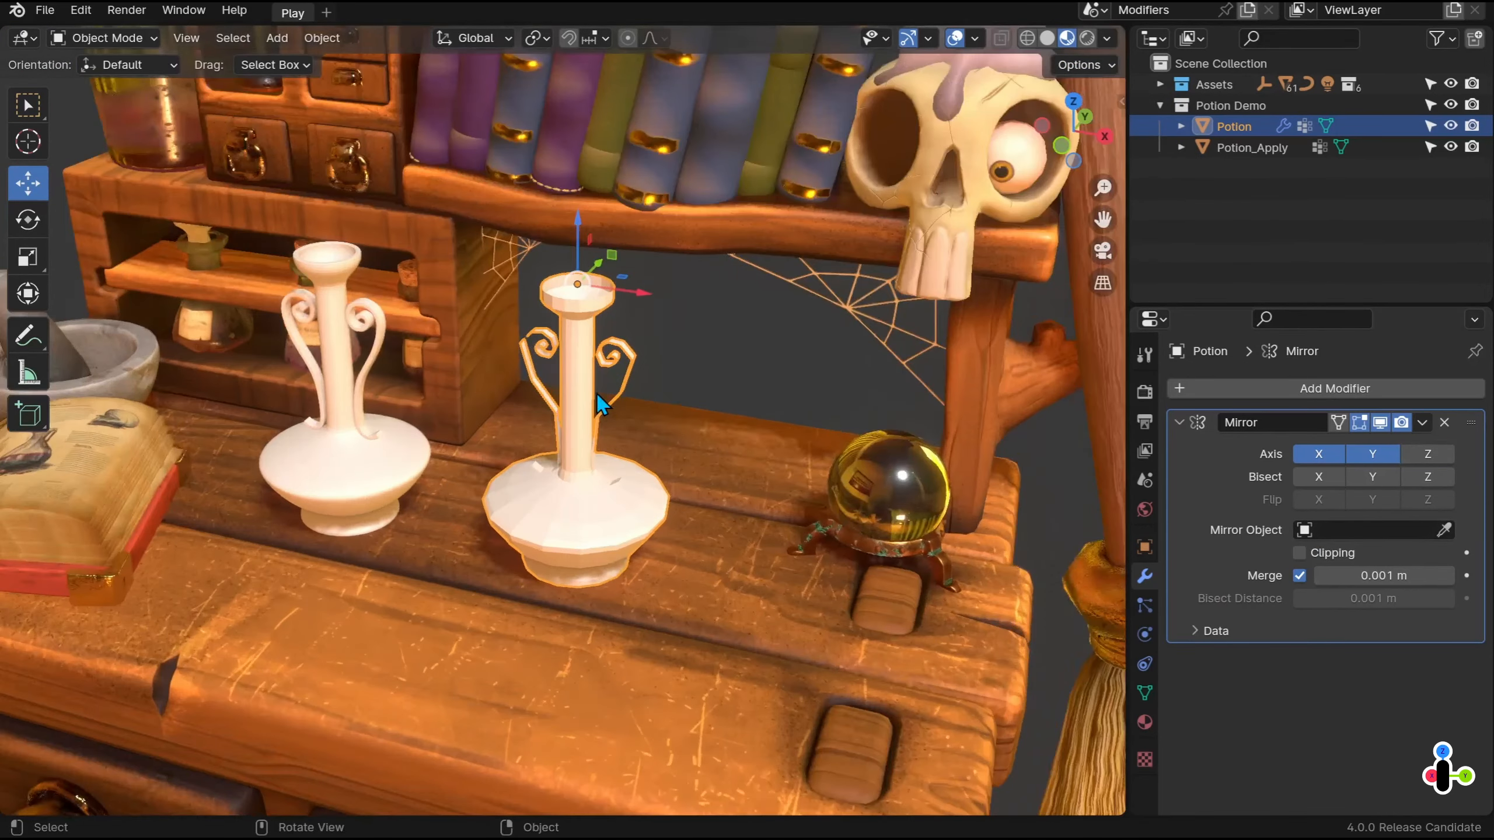
shift+middle_drag(687, 338, 682, 460)
key(Tab)
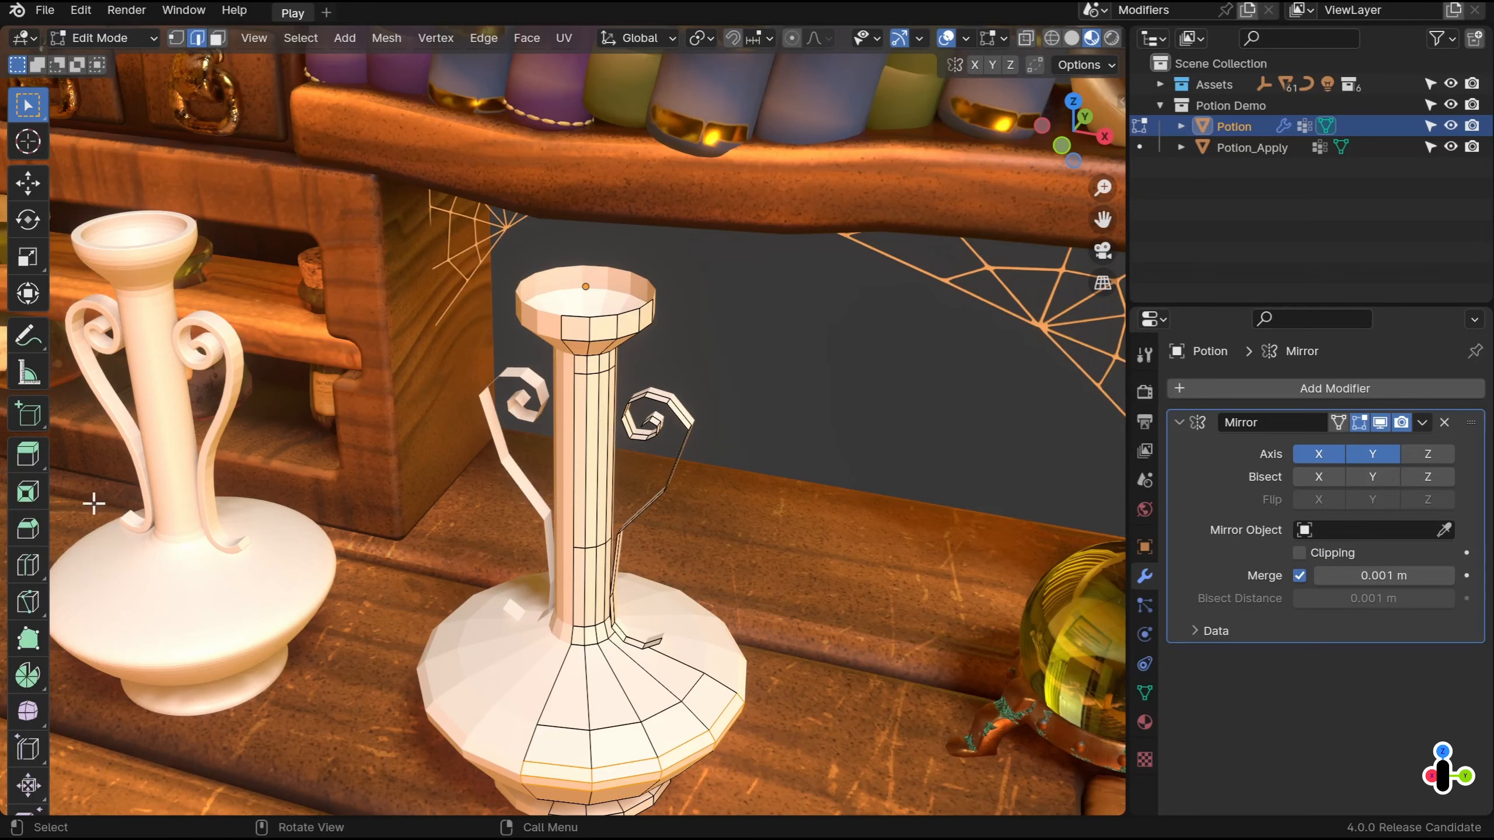
scroll(28, 535, down, 3)
click(28, 714)
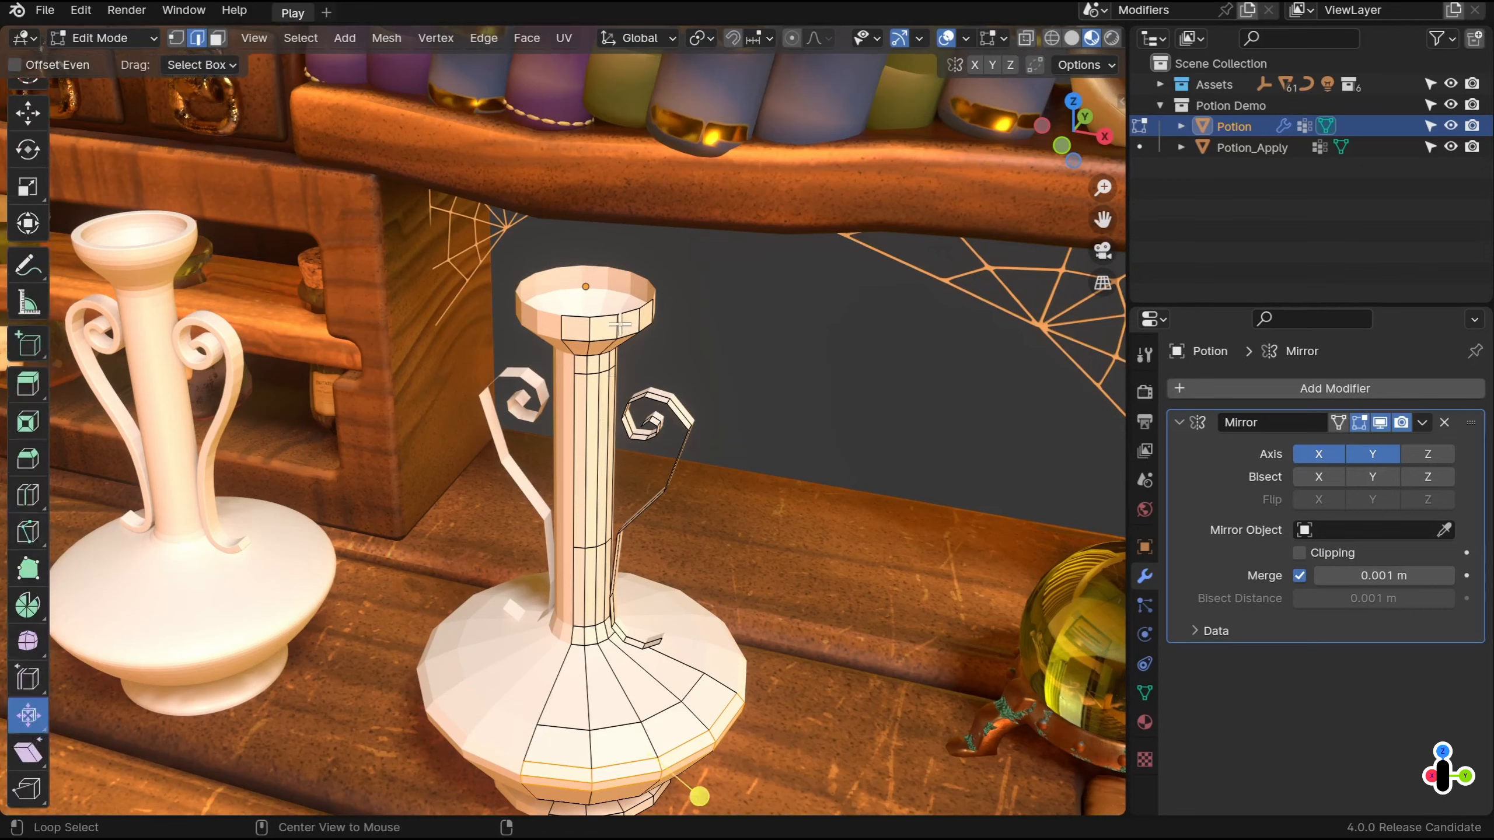
key(3)
drag(673, 368, 690, 228)
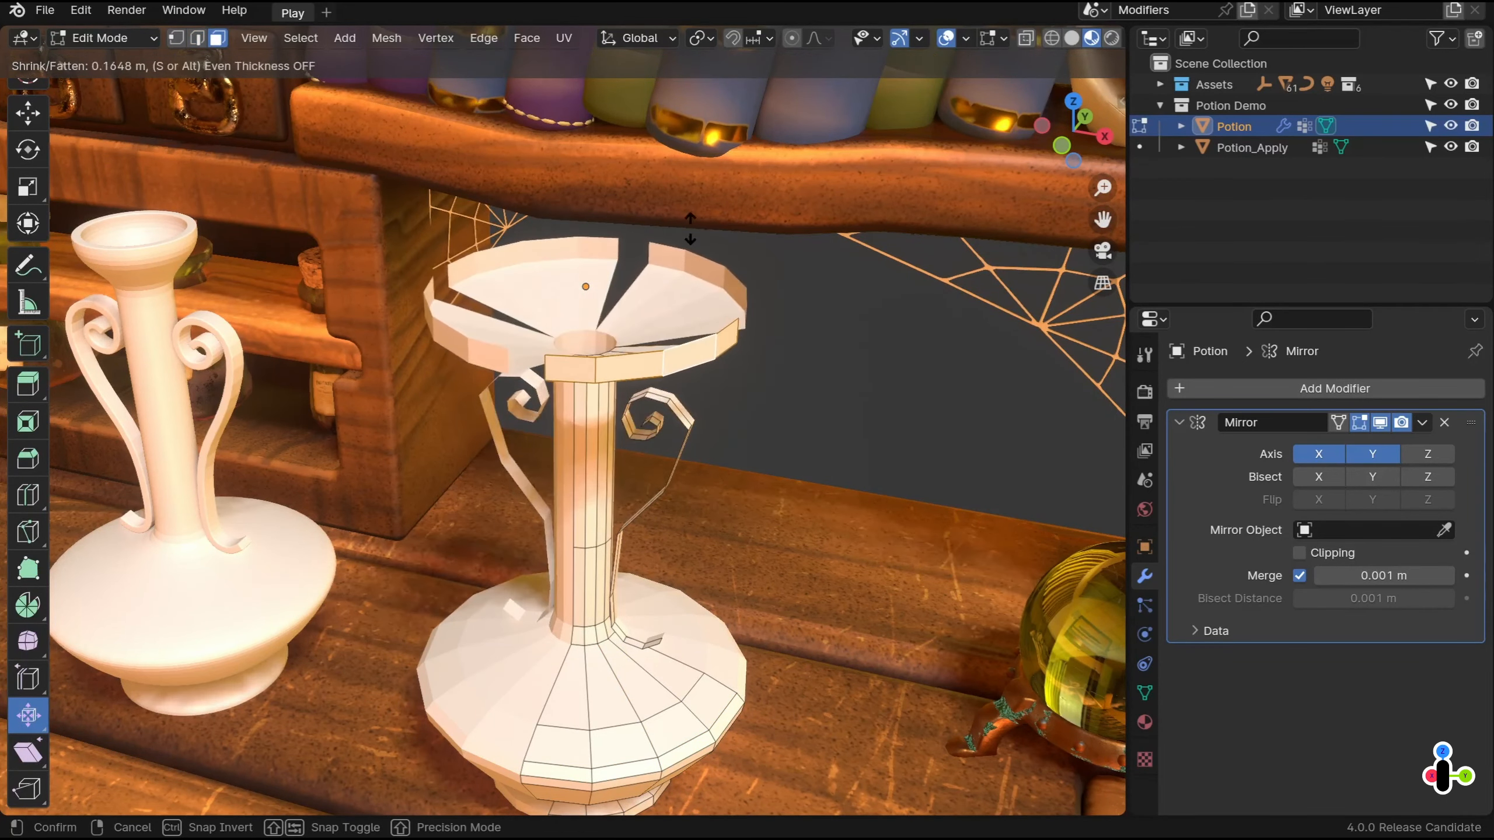
right_click(690, 229)
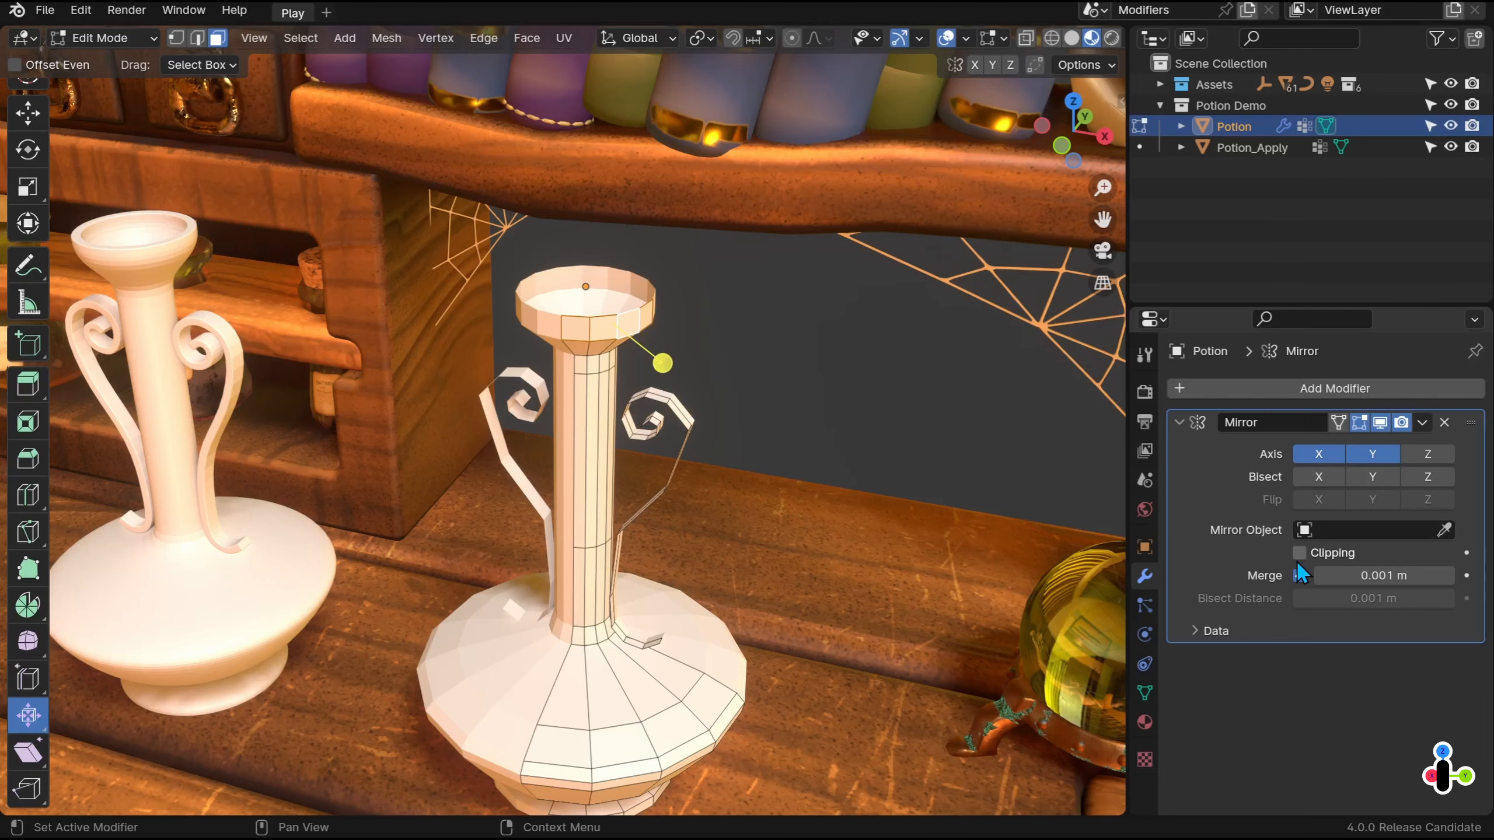
Try to move the rim's top vertex on the mirror seam, and enable Clipping in the Mirror modifier
middle_drag(772, 379, 764, 479)
scroll(739, 496, up, 3)
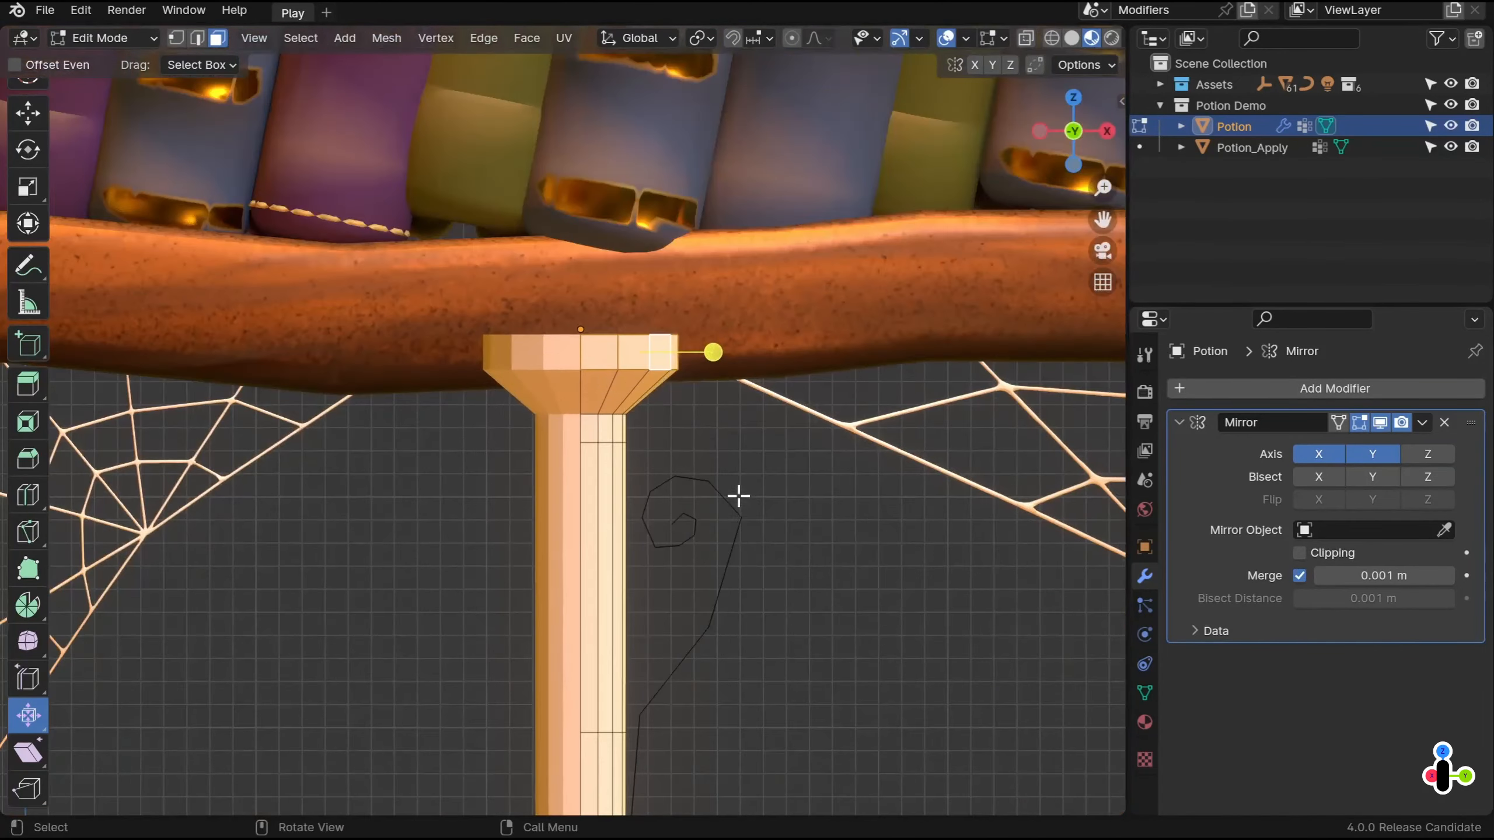
click(27, 115)
shift+middle_drag(712, 367, 709, 428)
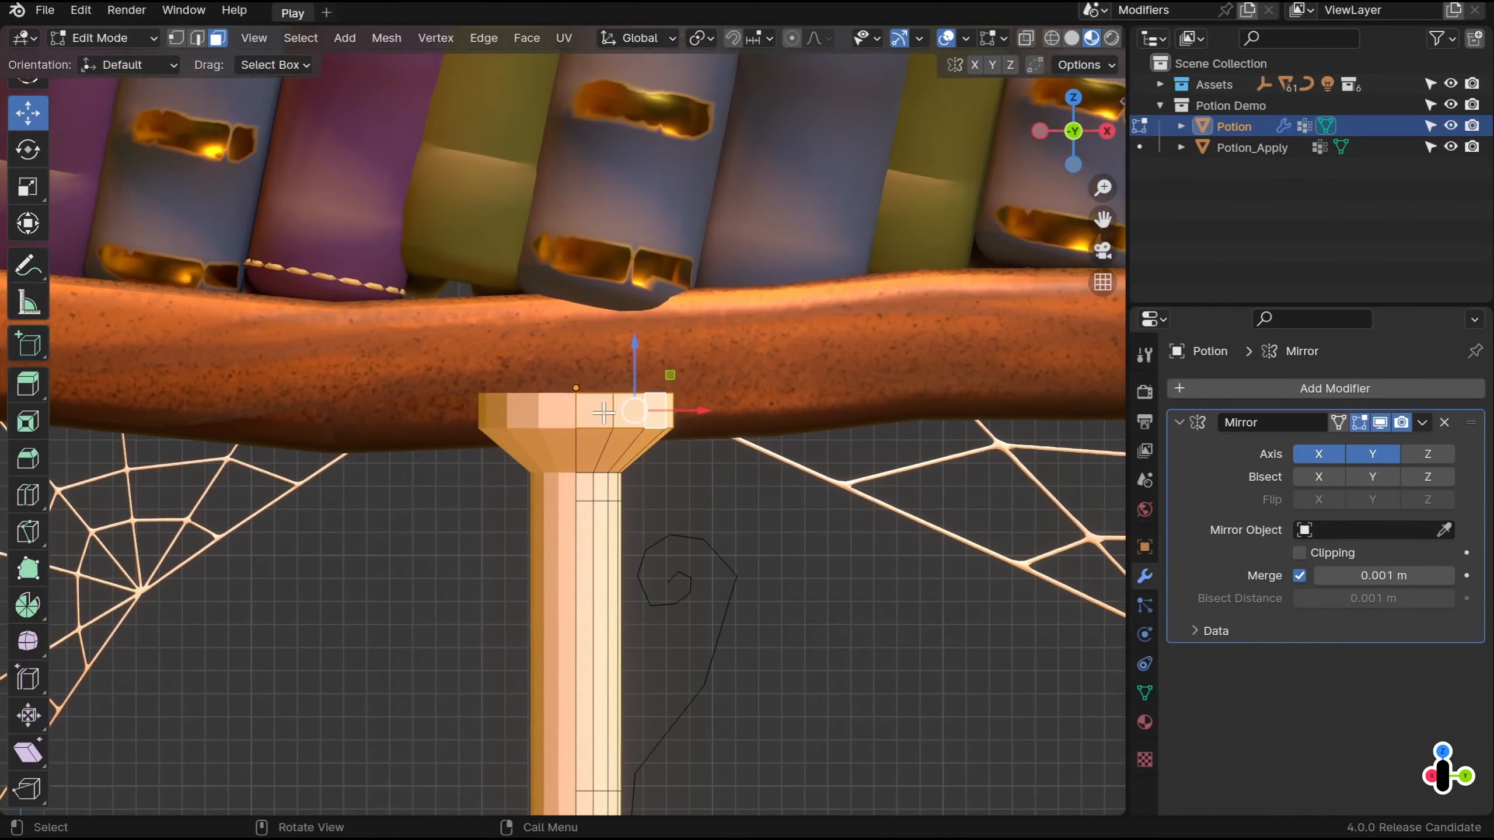
key(1)
click(577, 394)
scroll(622, 436, up, 3)
drag(655, 376, 695, 405)
click(1311, 555)
right_click(695, 405)
Try to push the rim's whole face loop outward about 0.16 m with Shrink/Fatten while clipping is on
middle_drag(917, 456, 853, 522)
scroll(782, 533, down, 2)
click(629, 560)
drag(660, 531, 660, 530)
click(36, 719)
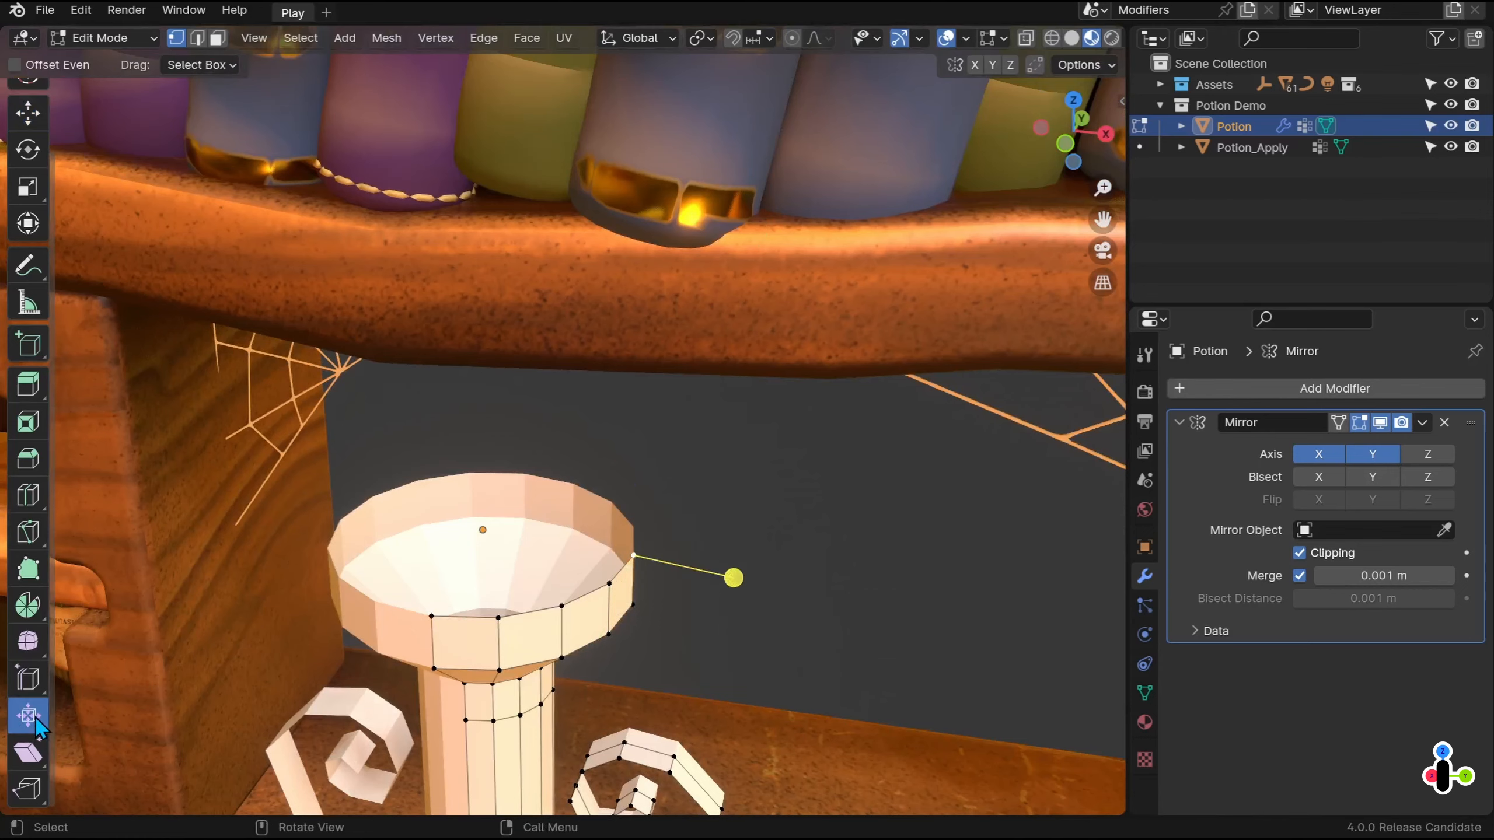
key(3)
alt+click(613, 611)
scroll(624, 610, down, 2)
middle_drag(637, 608, 646, 604)
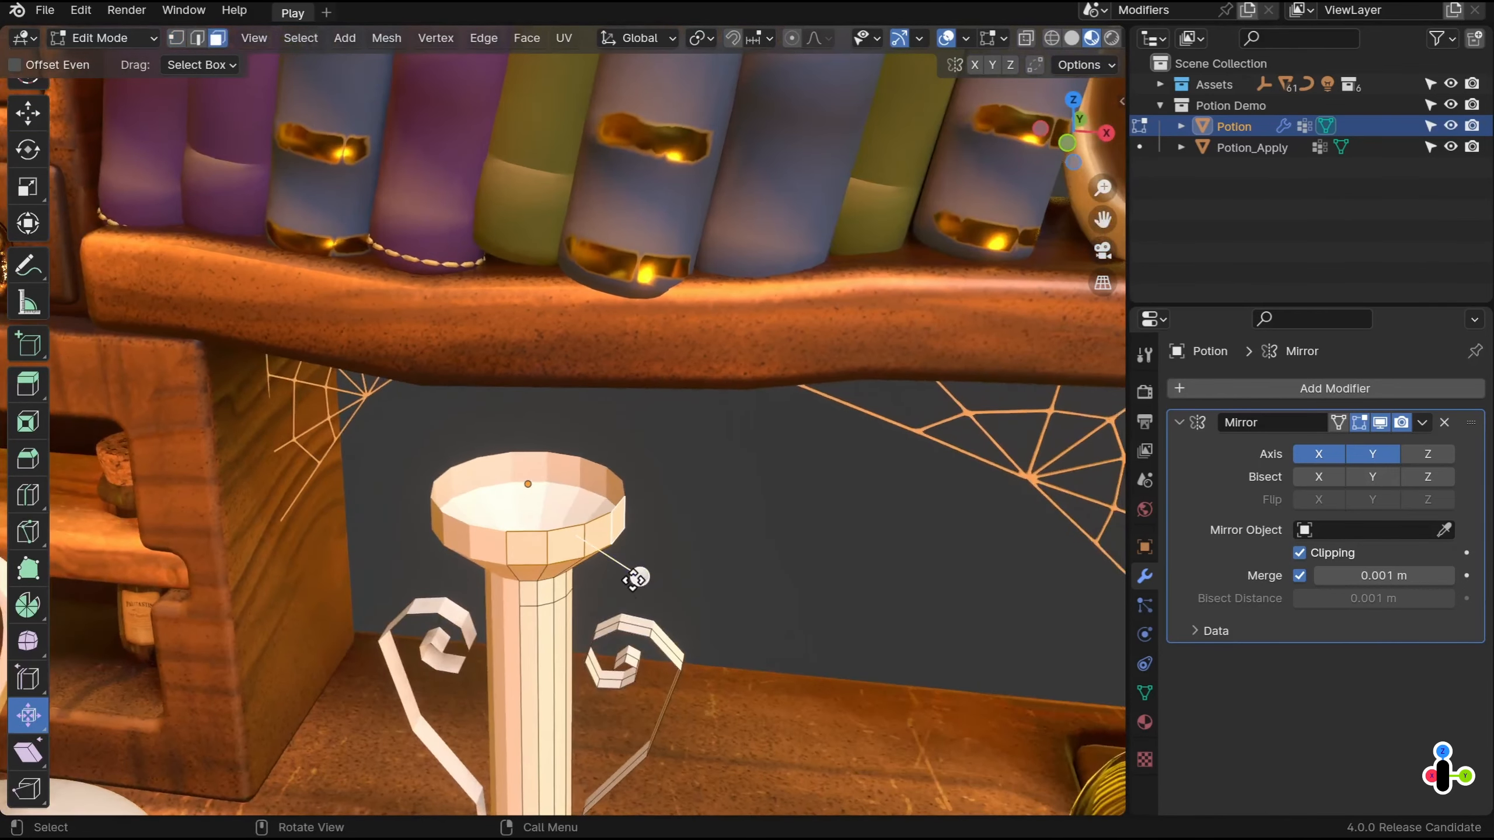
drag(634, 579, 646, 384)
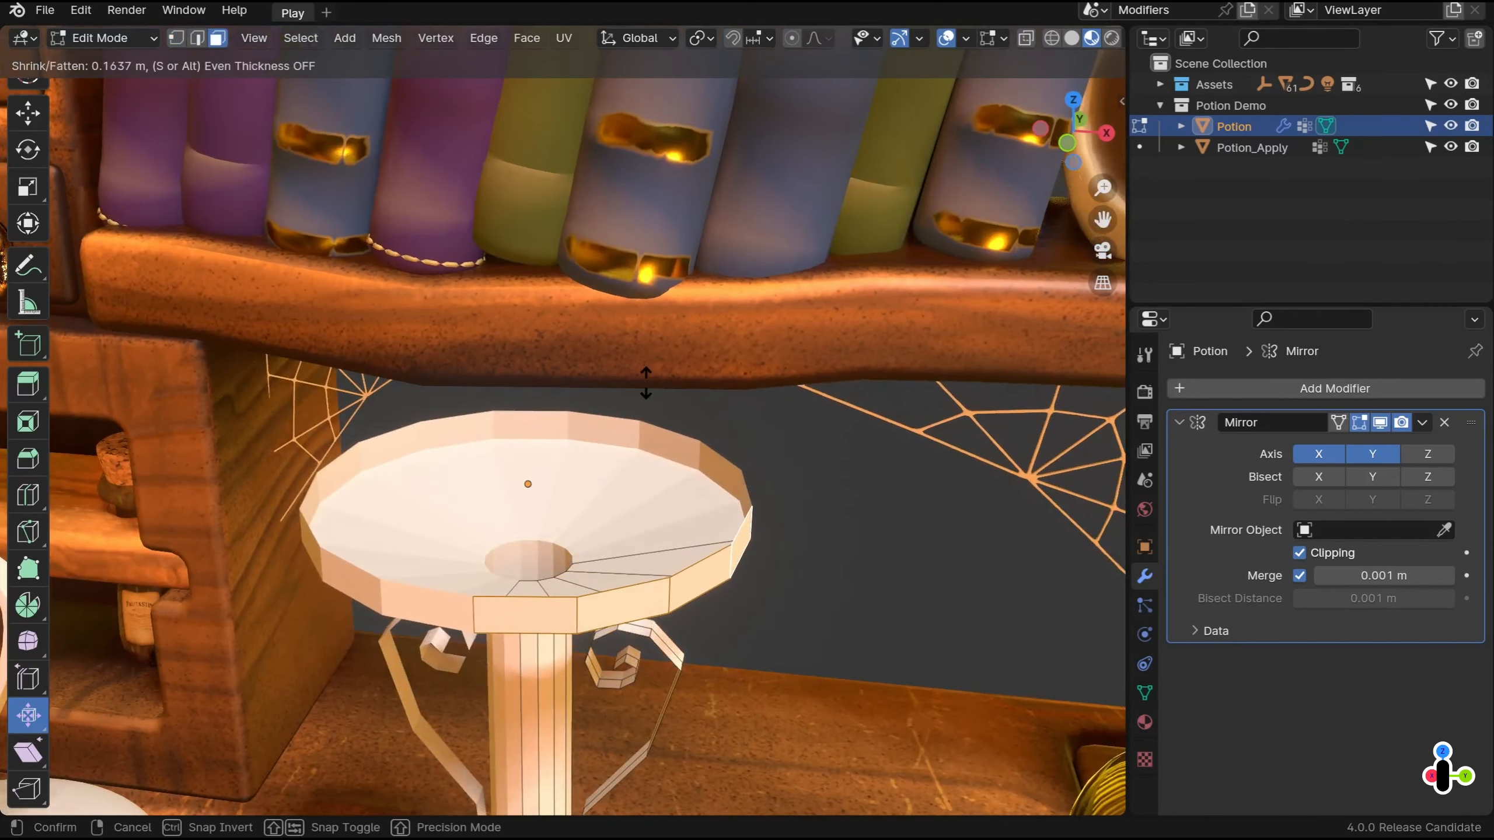
right_click(646, 382)
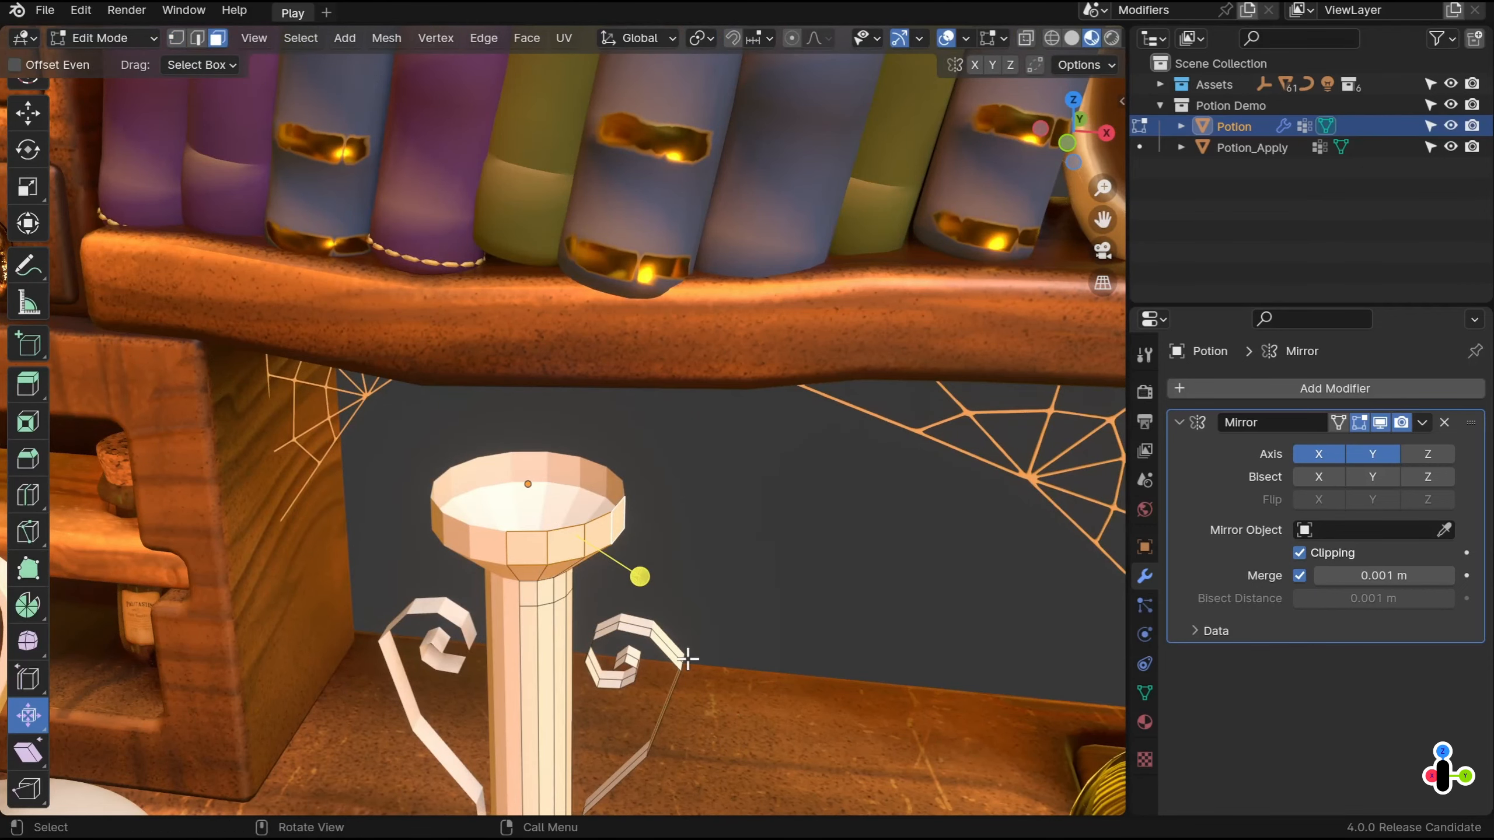
Return to Object Mode and add a Mirror modifier to the skull's EyeBall object
key(Tab)
scroll(691, 649, down, 8)
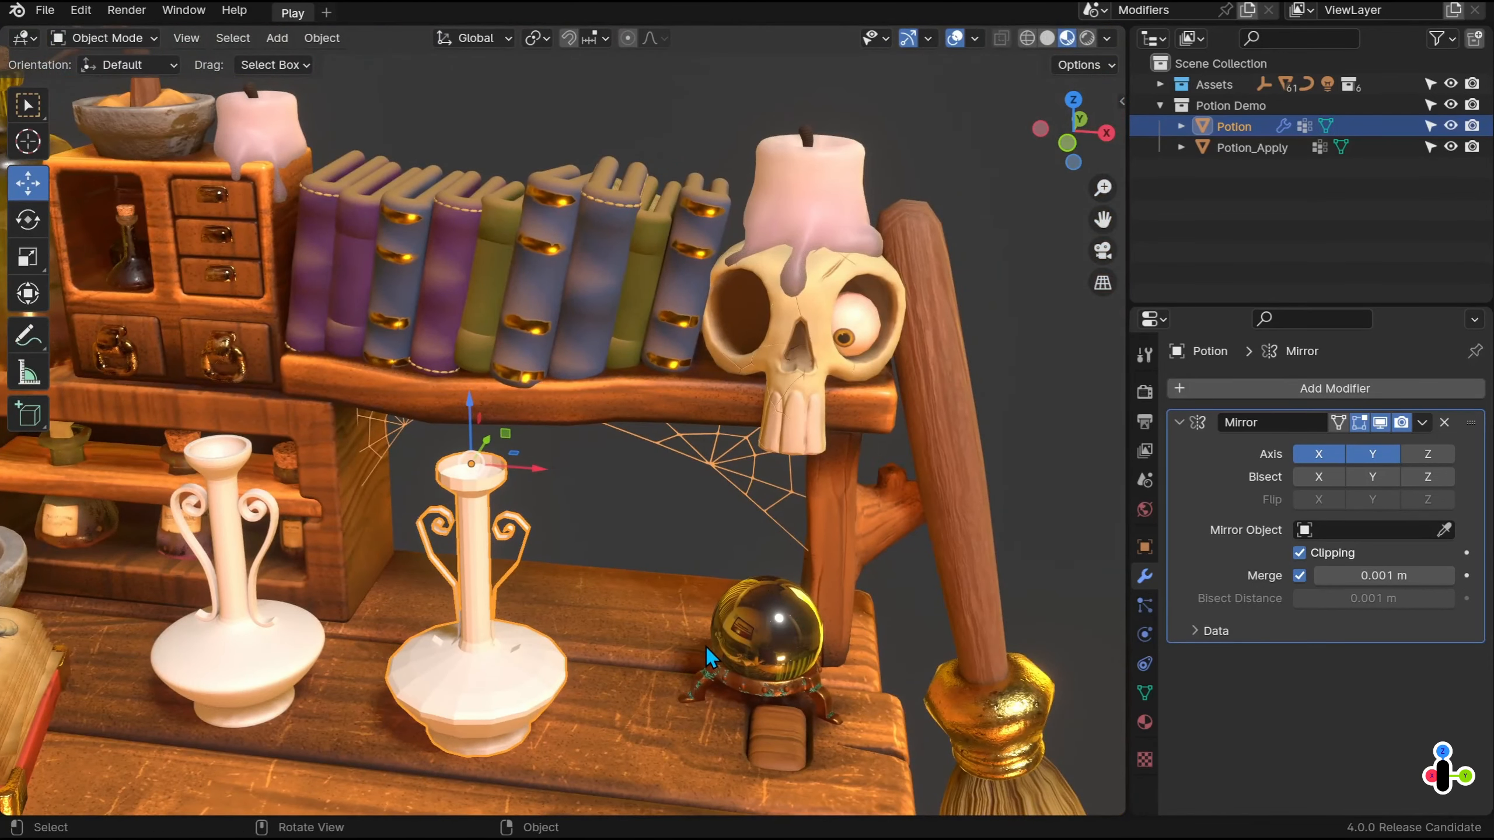
click(848, 346)
middle_drag(848, 346, 899, 295)
shift+middle_drag(882, 353, 857, 415)
scroll(842, 519, up, 4)
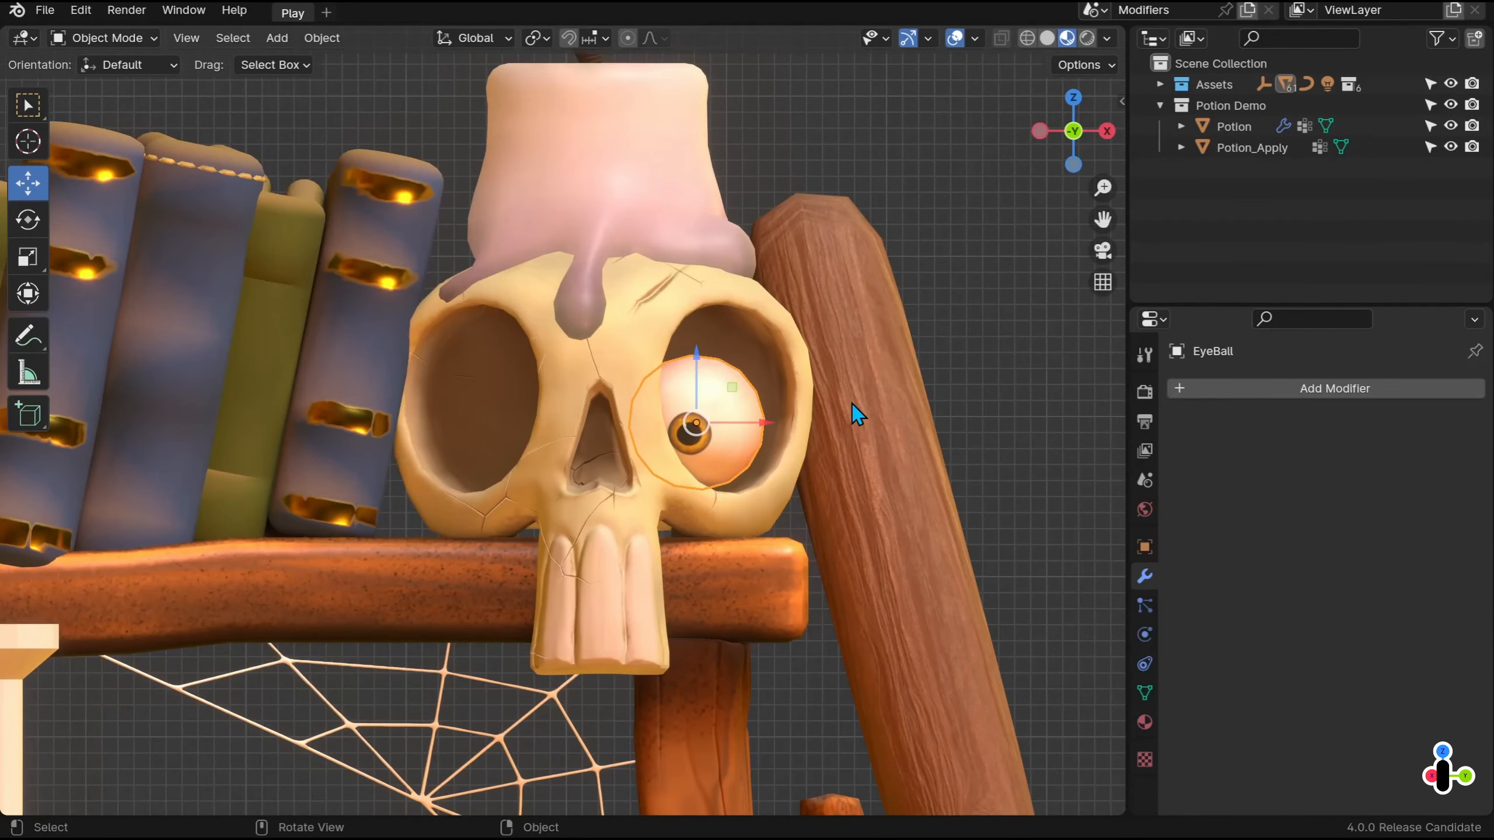
click(1190, 390)
mouse_move(1192, 390)
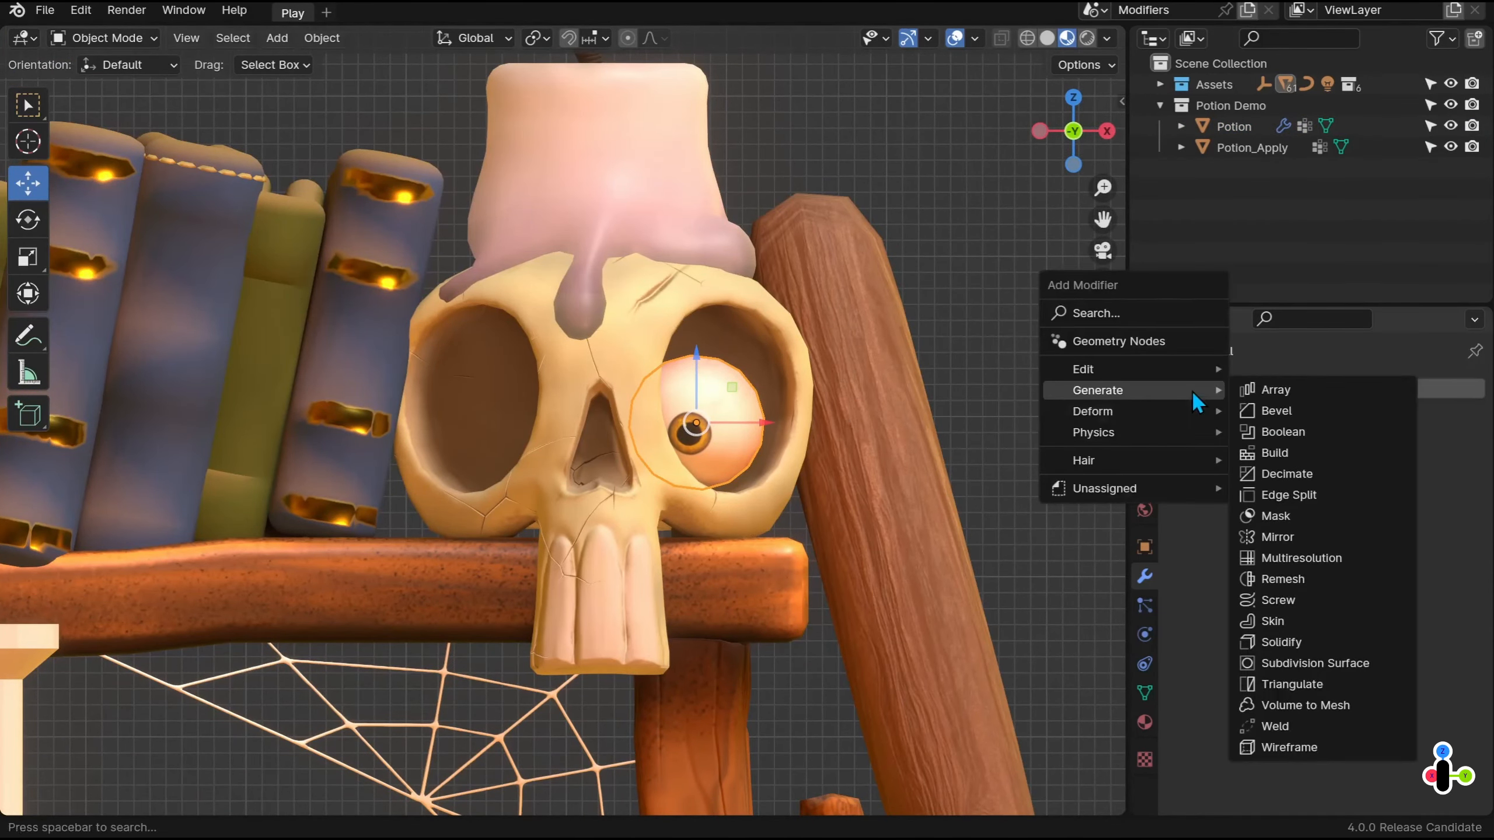
click(1288, 541)
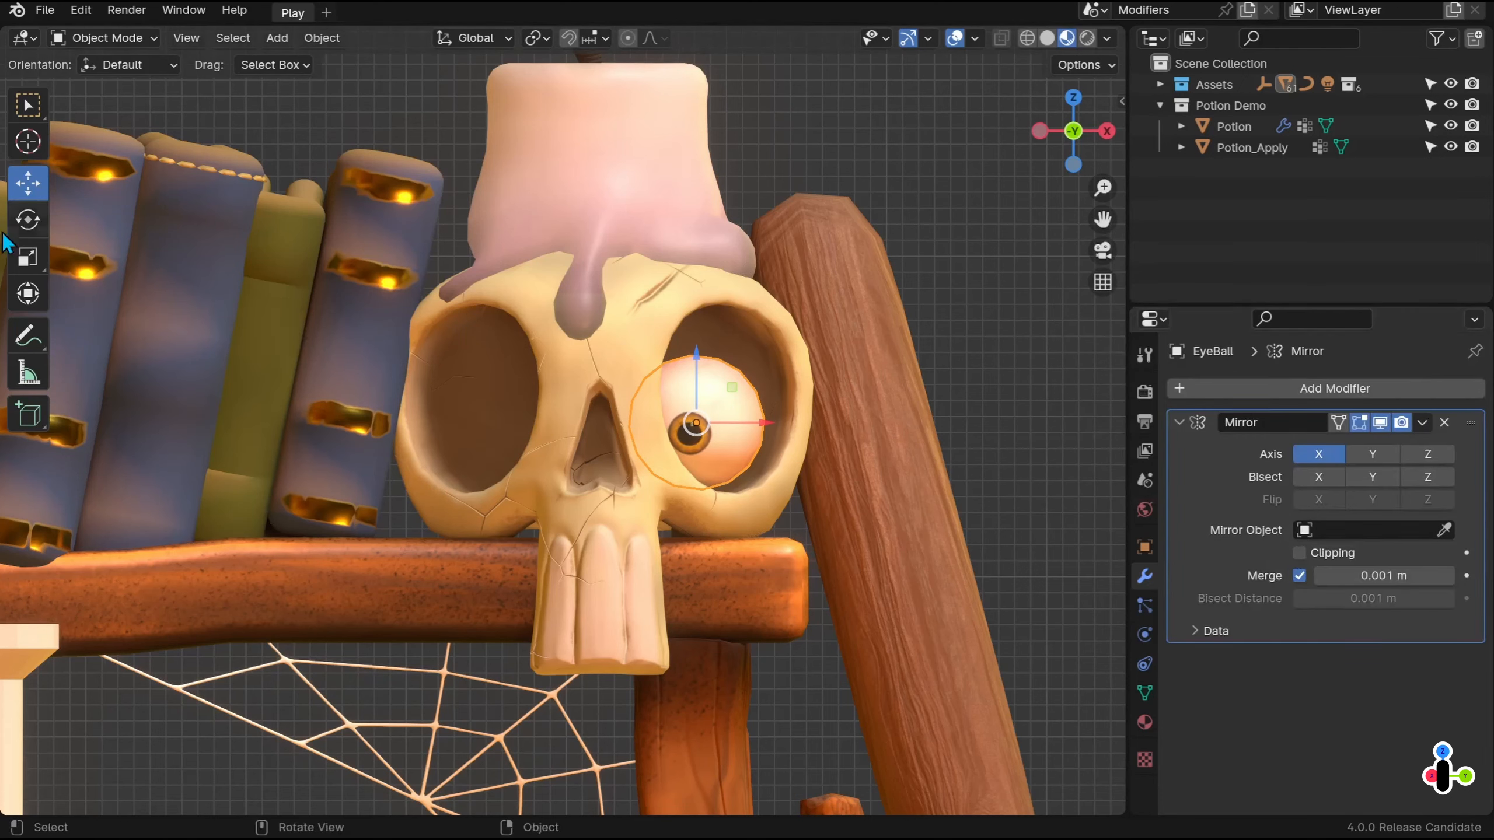
Rotate the EyeBall so its iris faces the front, and look at the Mirror modifier's available mirror objects
click(27, 219)
drag(699, 383, 732, 406)
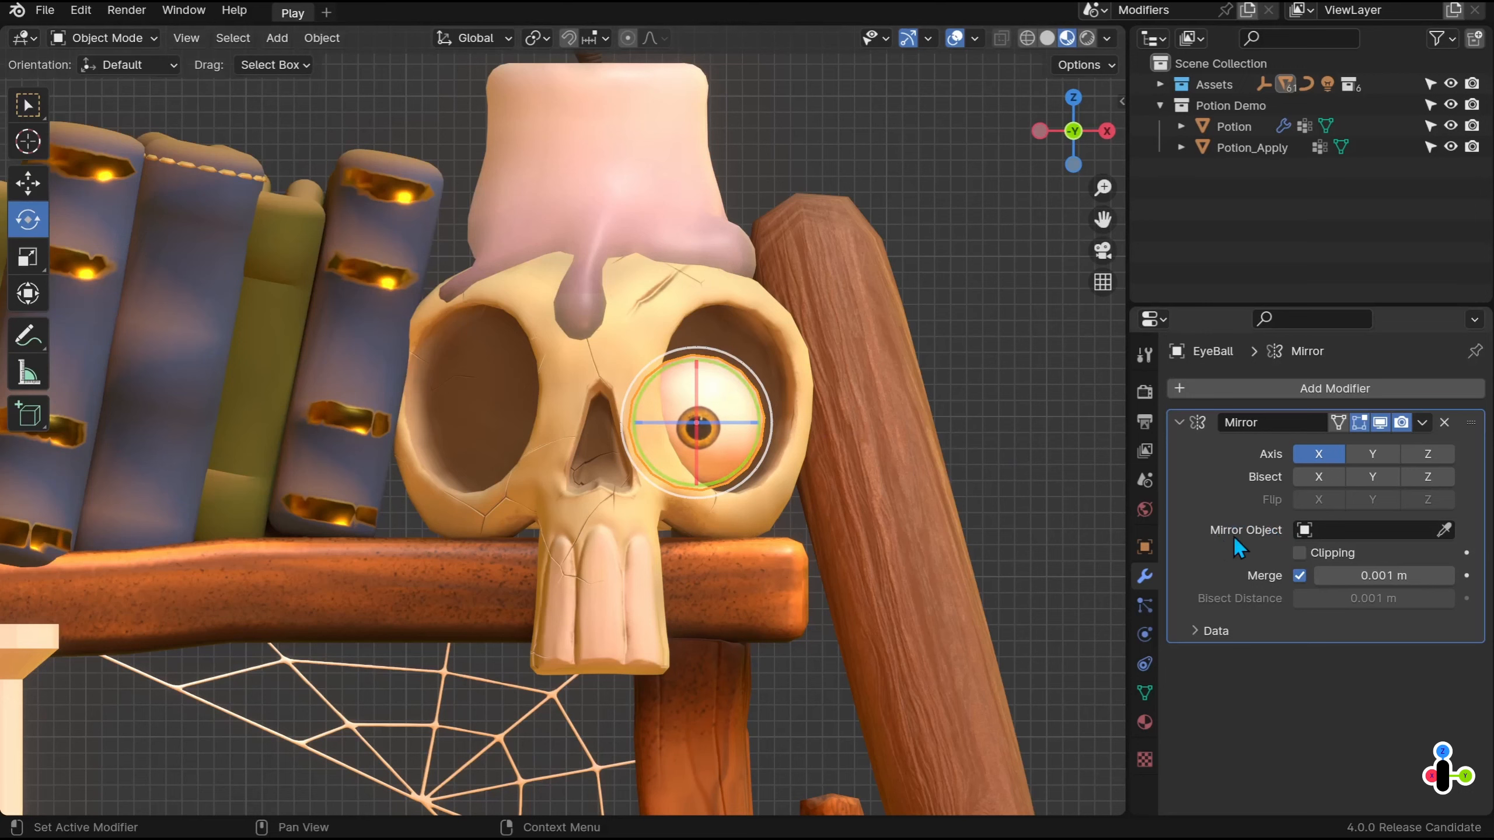
click(1353, 530)
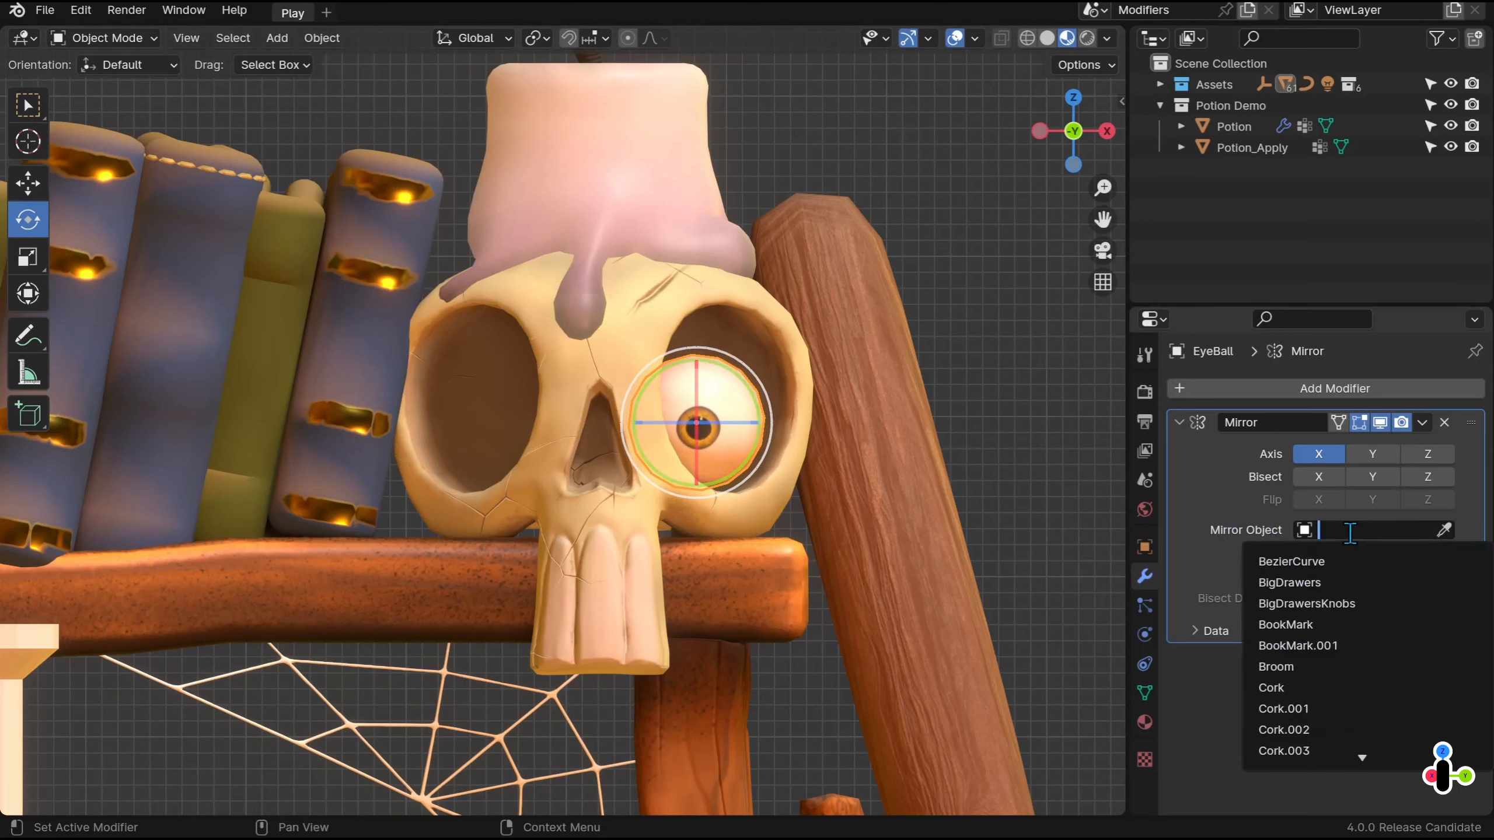
click(1272, 523)
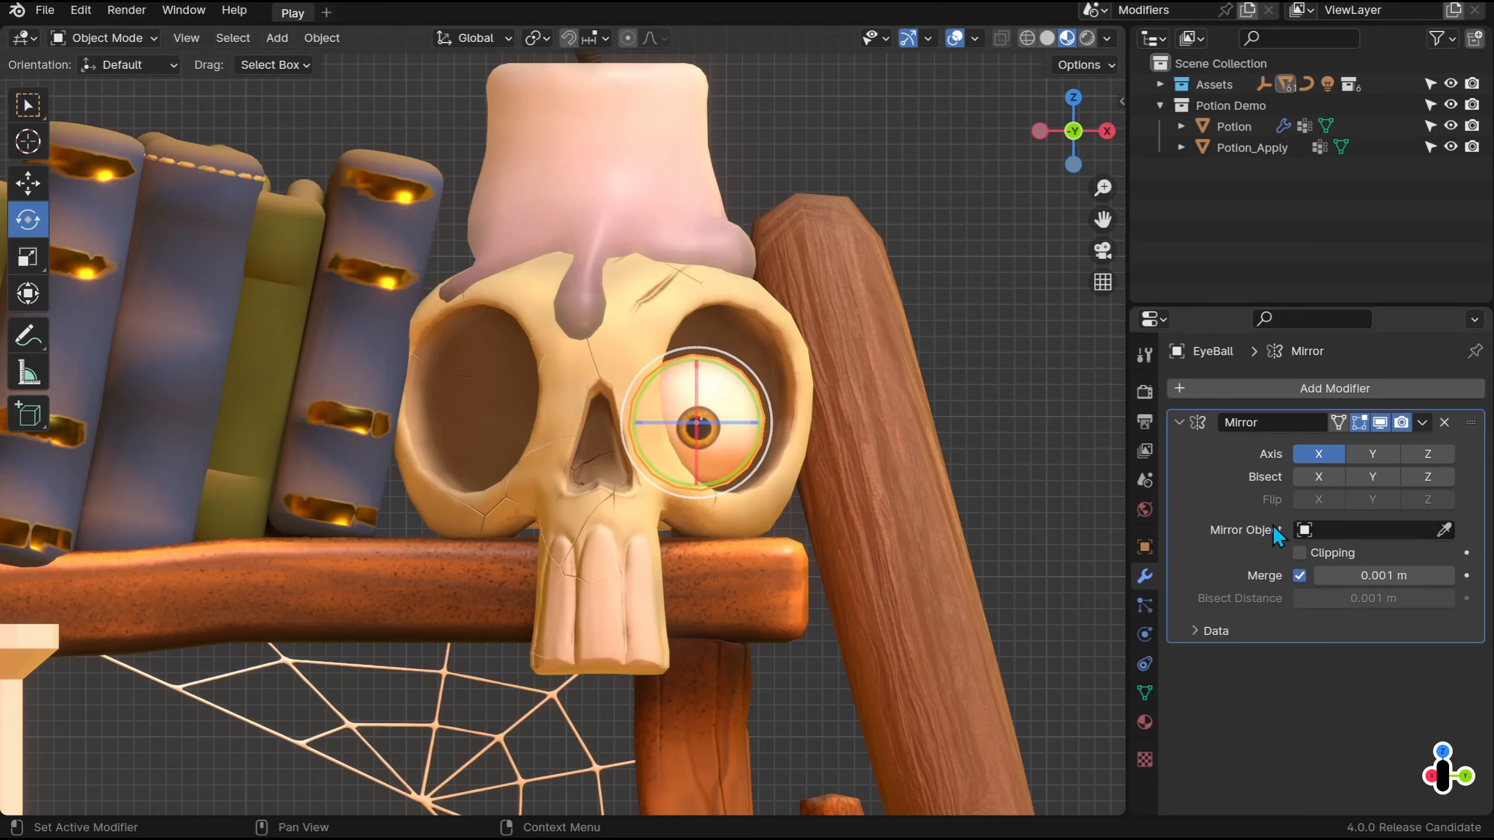
Use the Skull as the mirror object for the EyeBall's Mirror modifier, and turn the eyeball slightly inward
click(1441, 532)
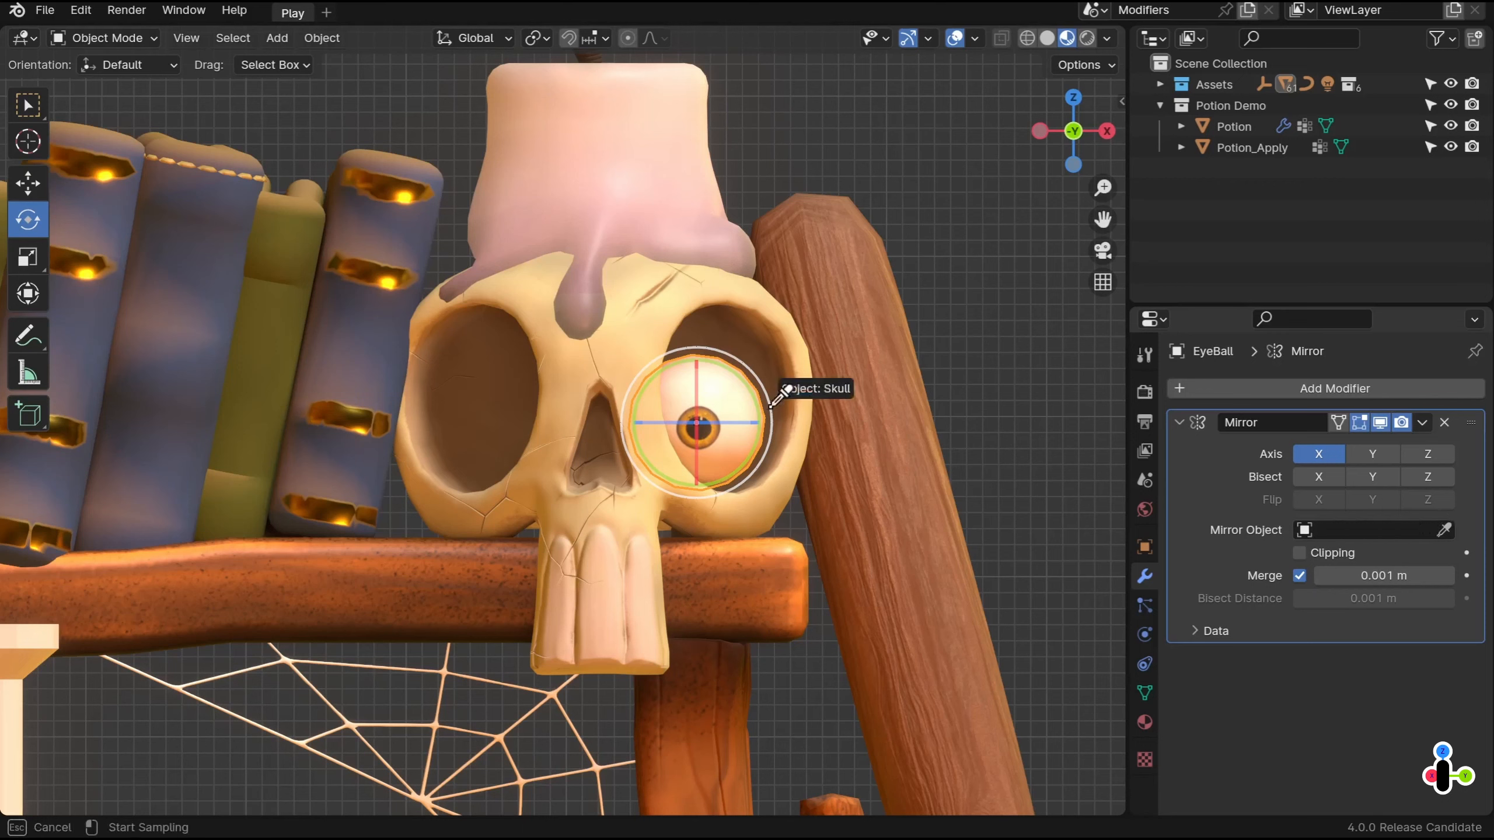
click(532, 286)
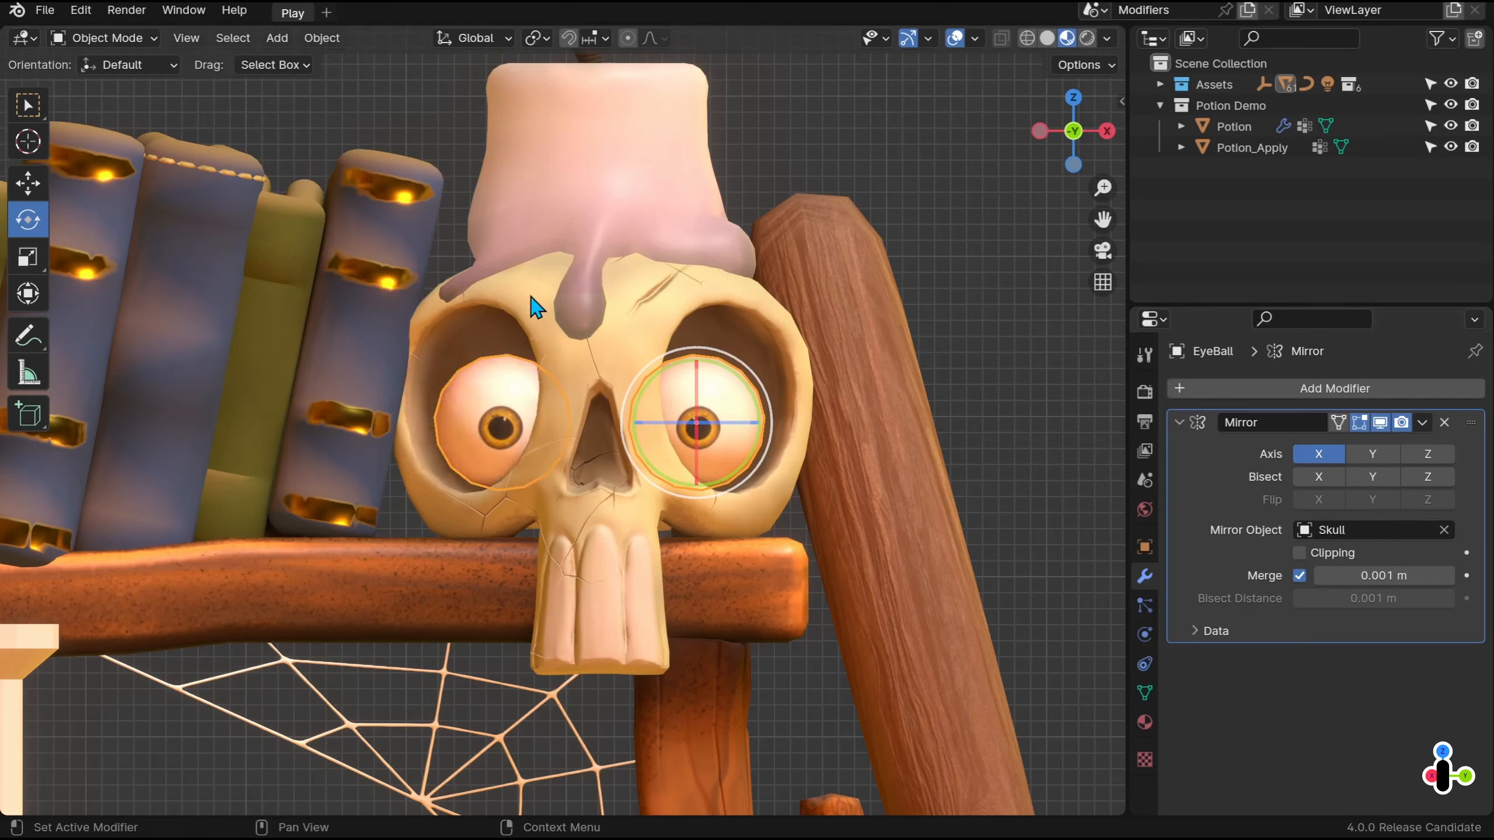
drag(711, 424, 780, 425)
key(shift+space)
key(g)
click(925, 363)
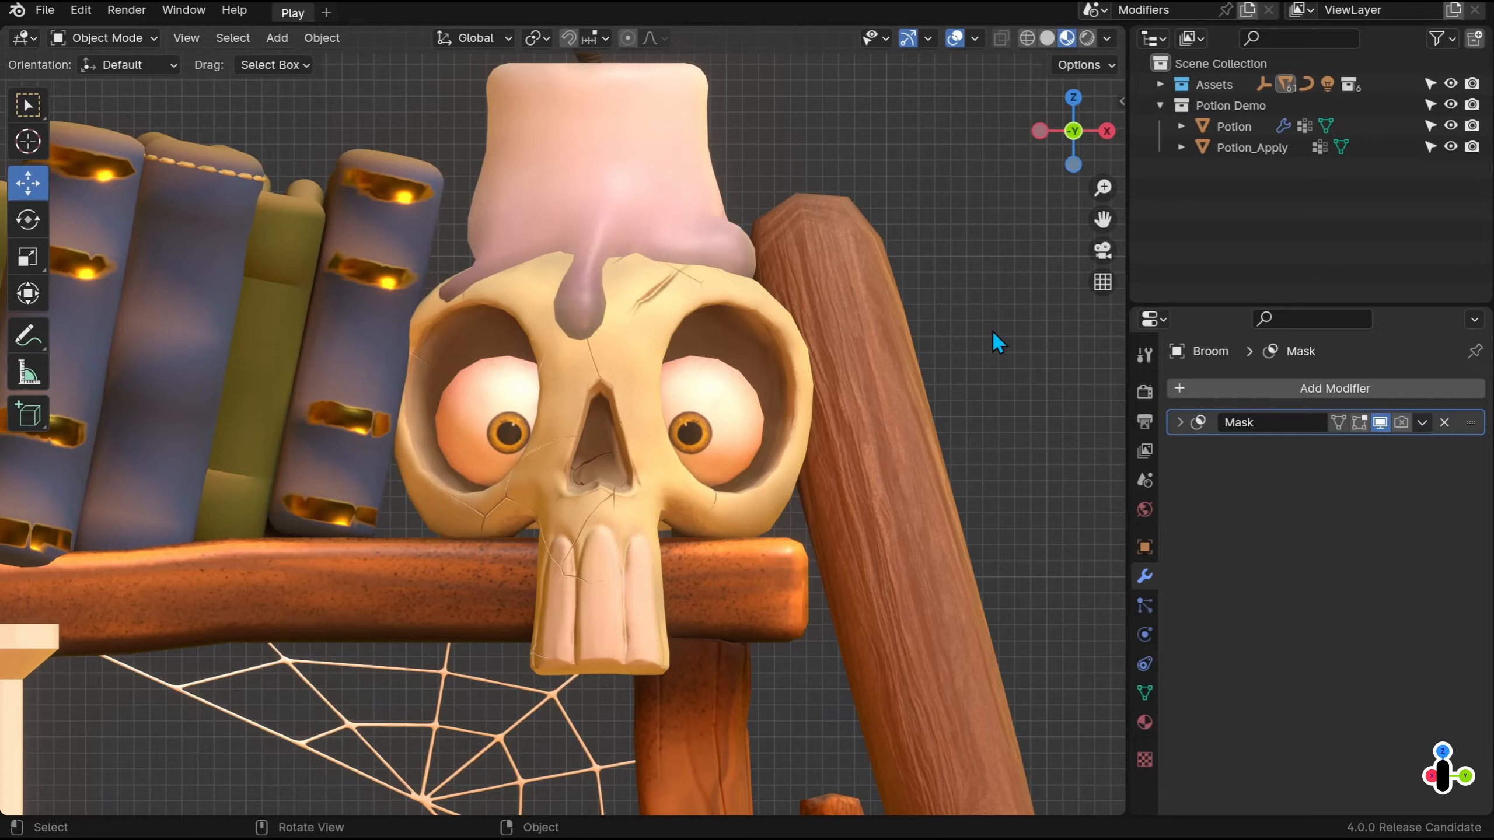
Go back to the two bottles on the table and select the faceted Potion bottle
scroll(569, 591, down, 5)
middle_drag(571, 498, 699, 521)
scroll(700, 520, up, 4)
middle_drag(676, 520, 759, 456)
shift+middle_drag(759, 457, 951, 329)
middle_drag(950, 329, 816, 394)
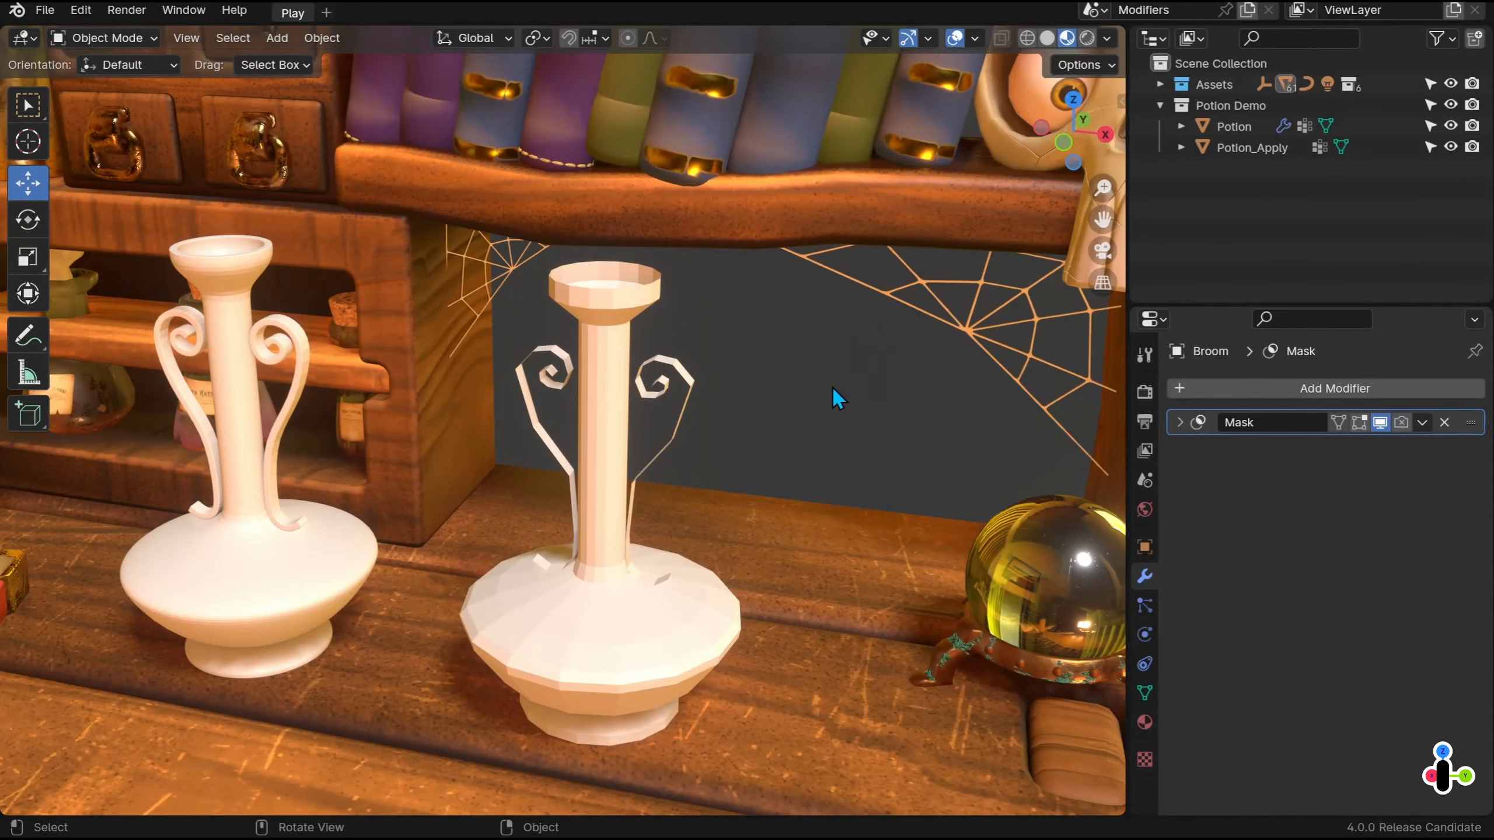
click(625, 308)
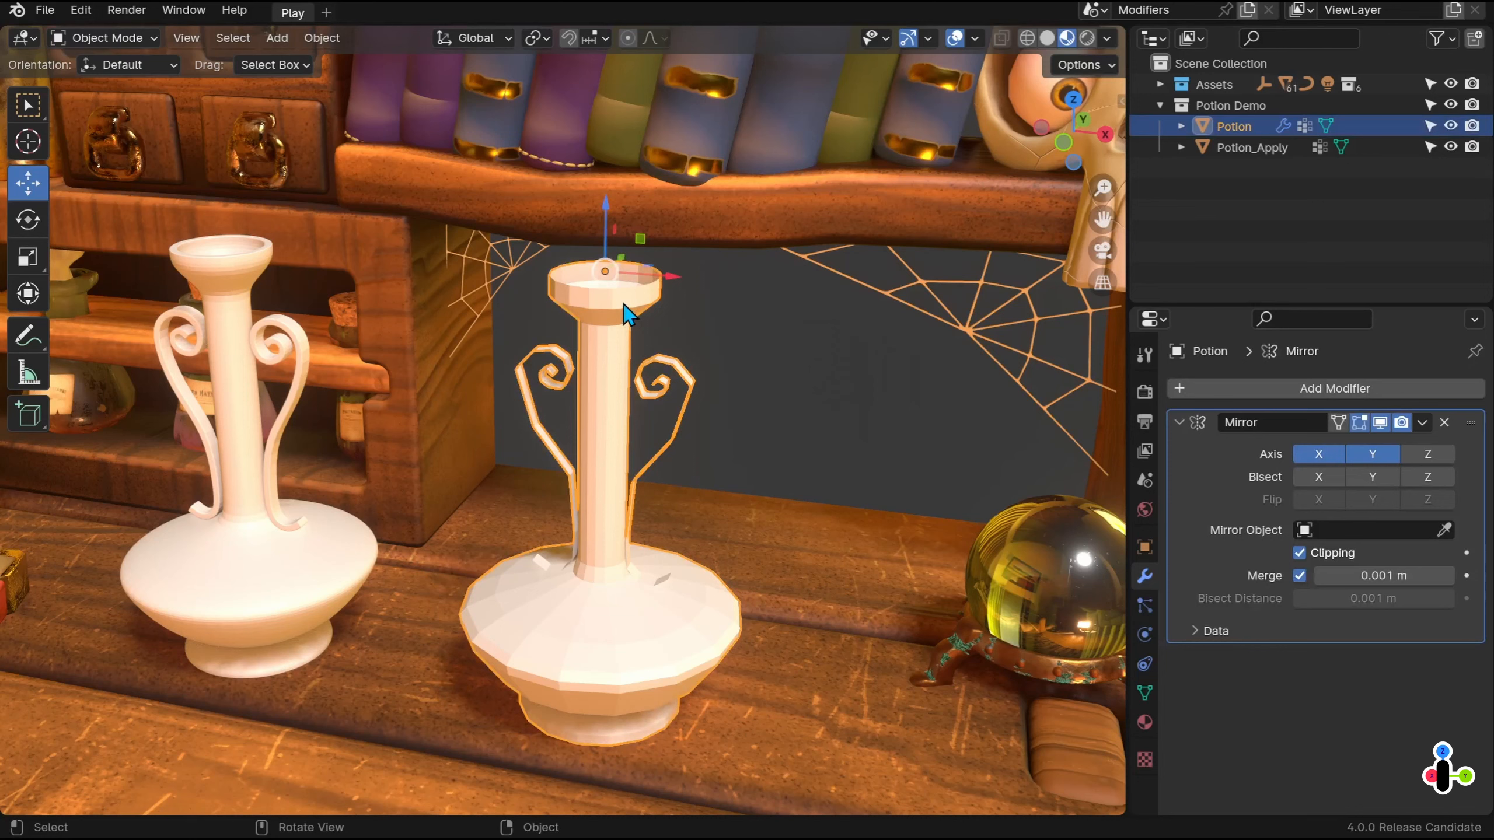
Switch the Mirror modifier's viewport display off and back on, and do the same with its render display
click(1383, 425)
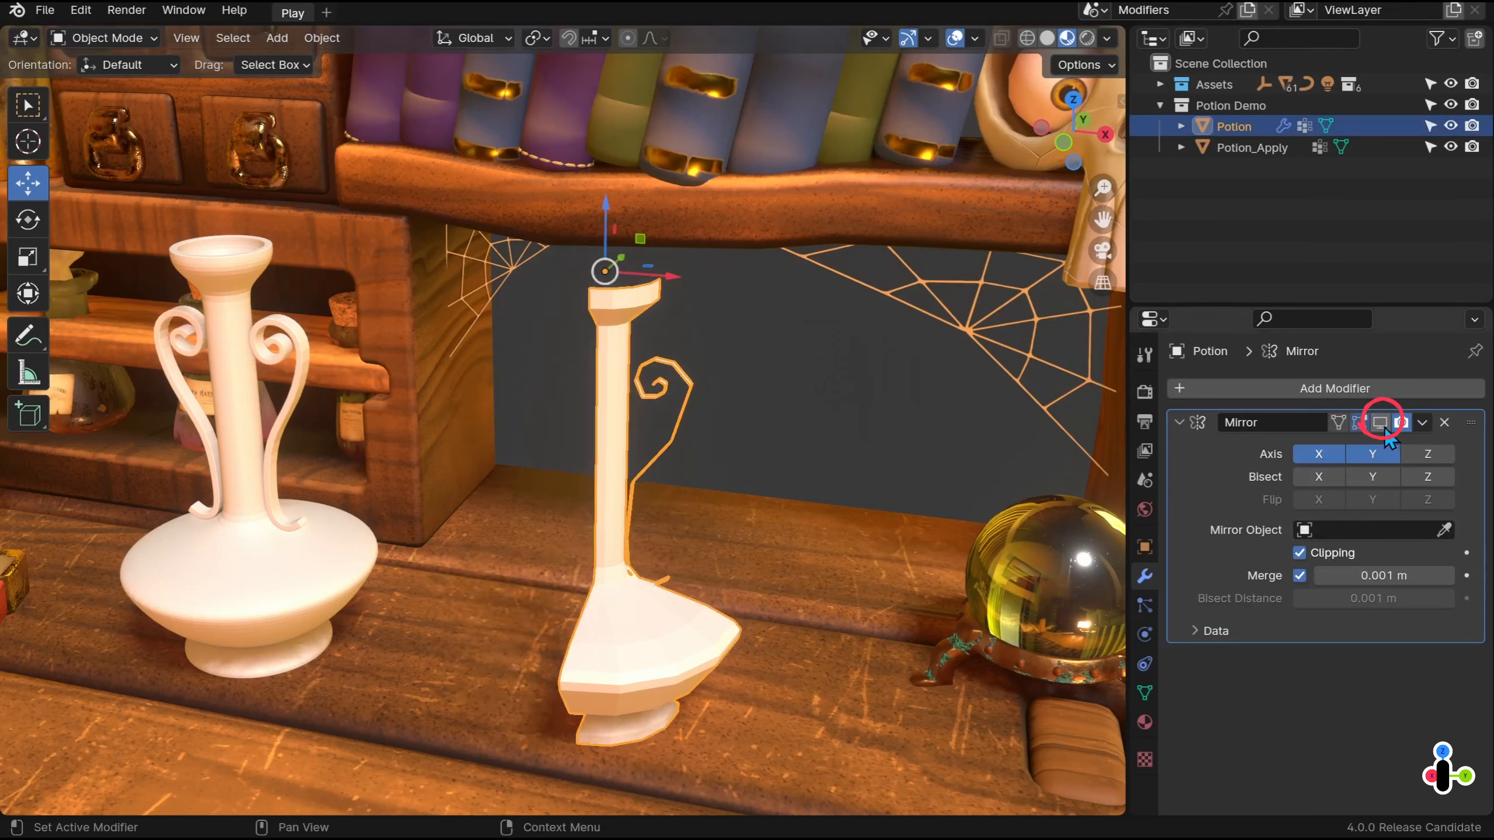
click(1381, 424)
click(1402, 423)
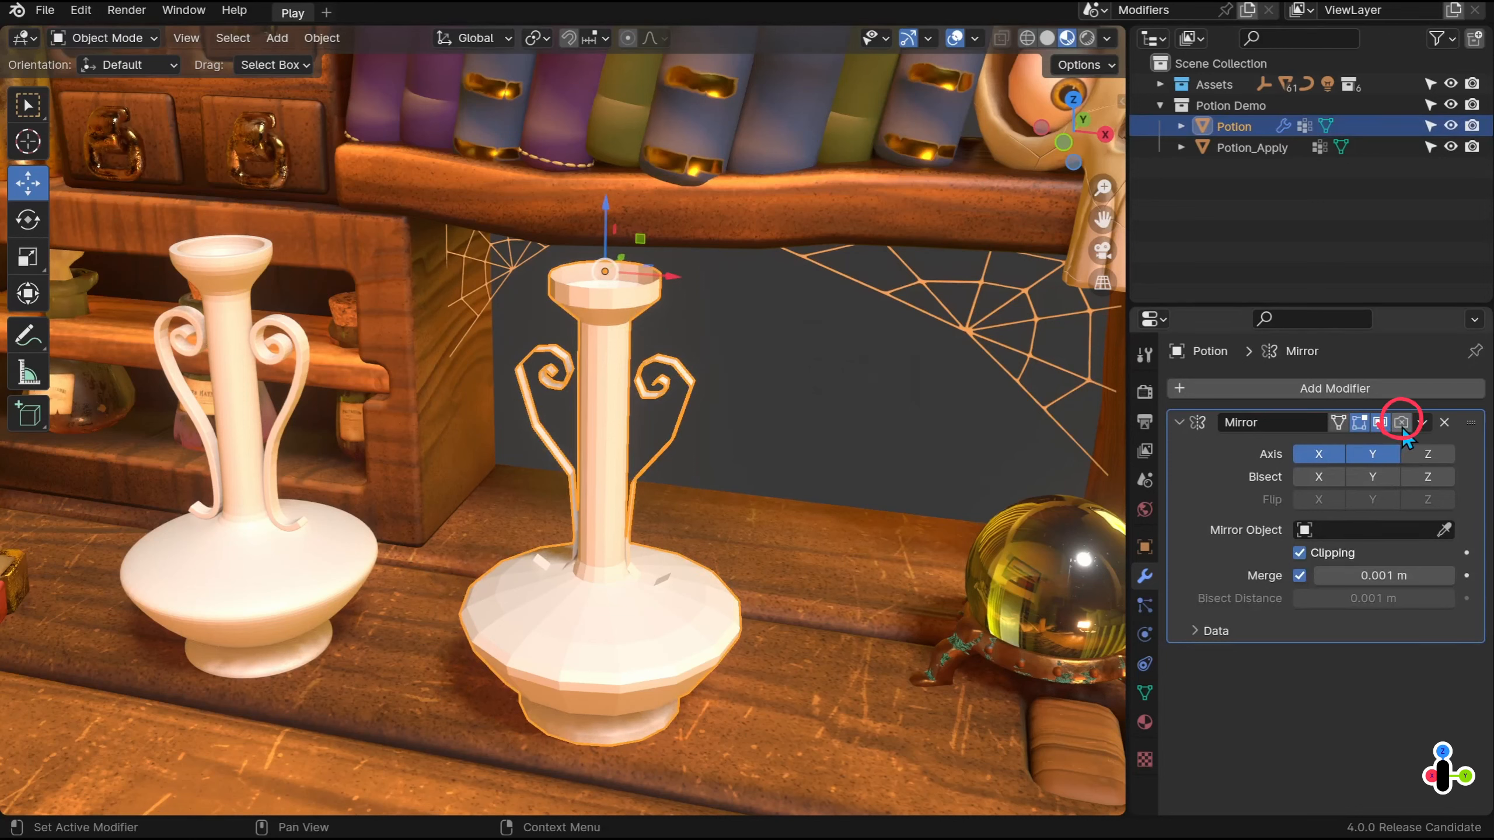
click(1403, 425)
In Edit Mode, switch the Mirror modifier's Edit Mode display off, compare with Object Mode, and switch it back on
key(Tab)
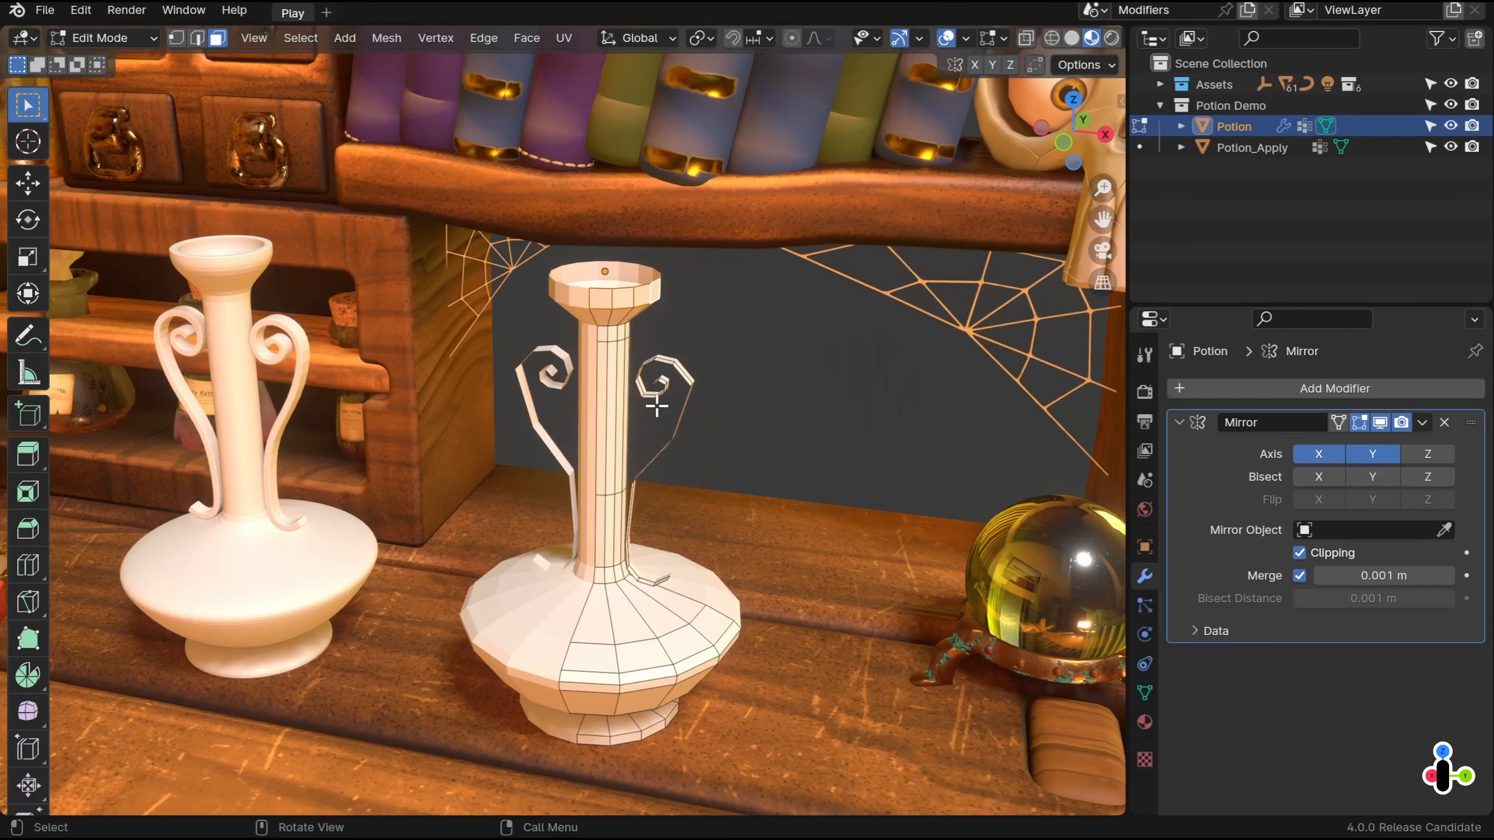
click(1359, 423)
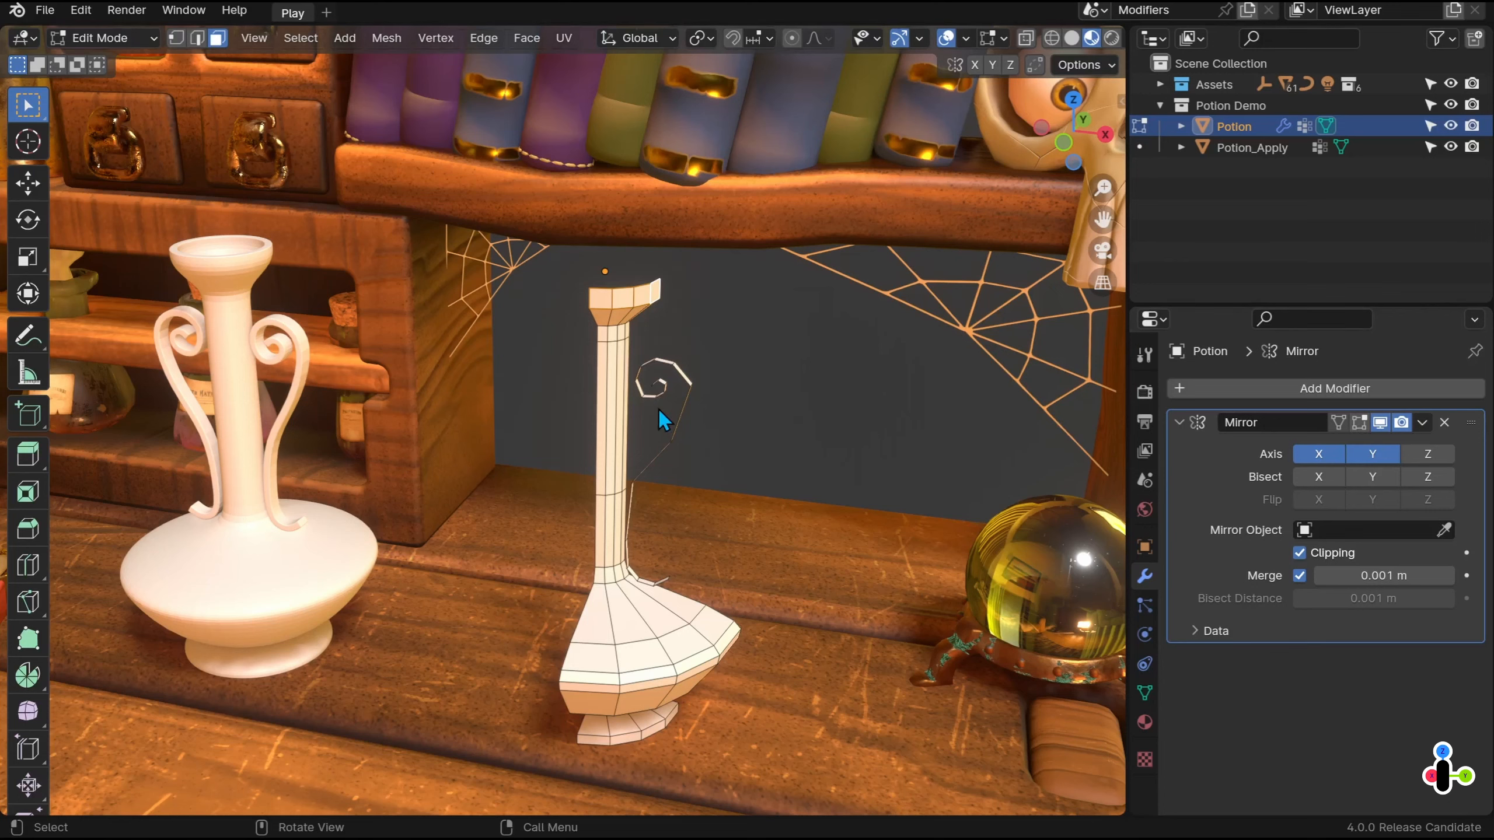
key(Tab)
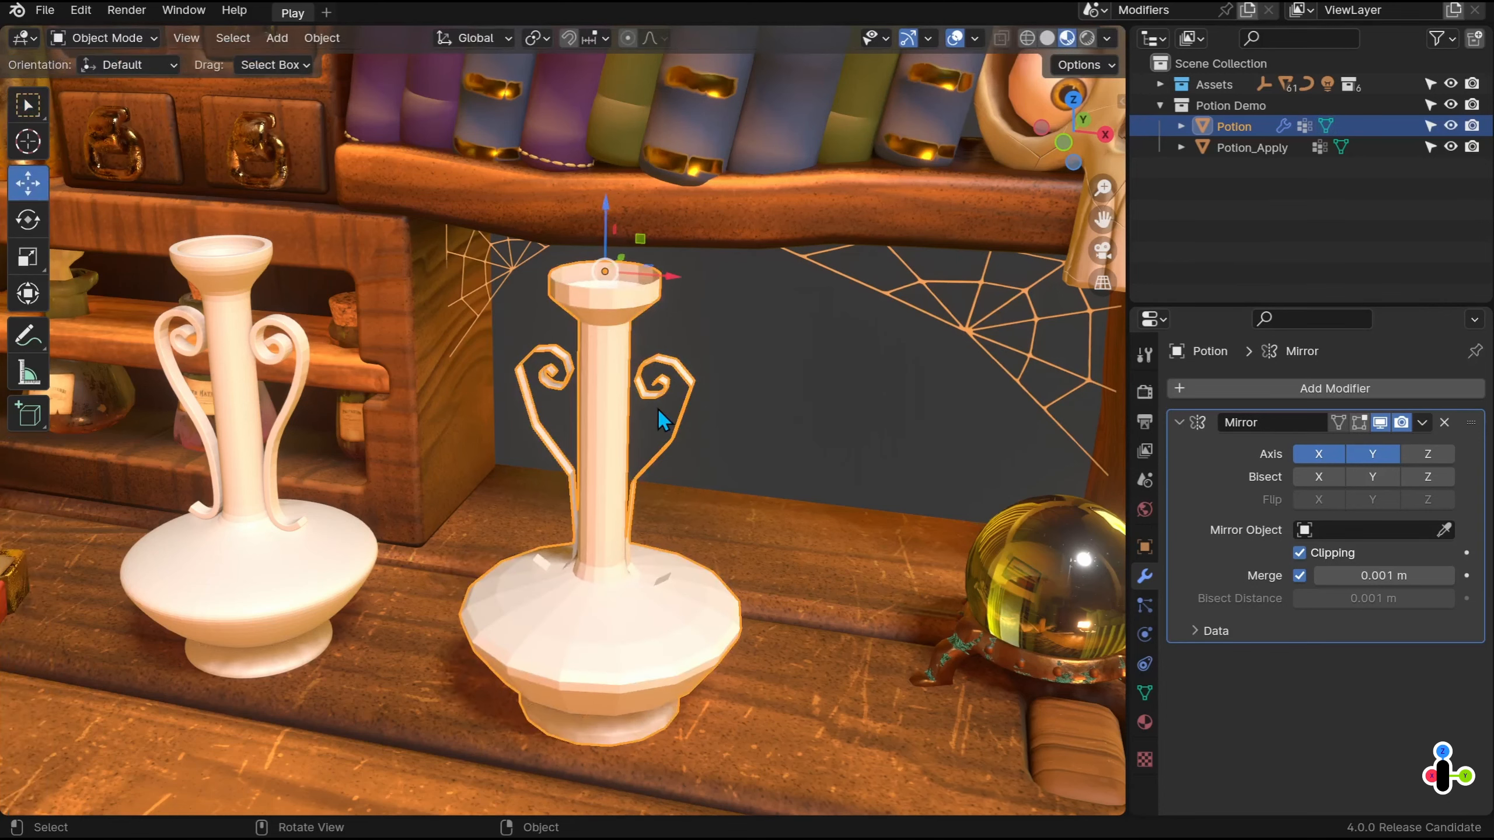
key(Tab)
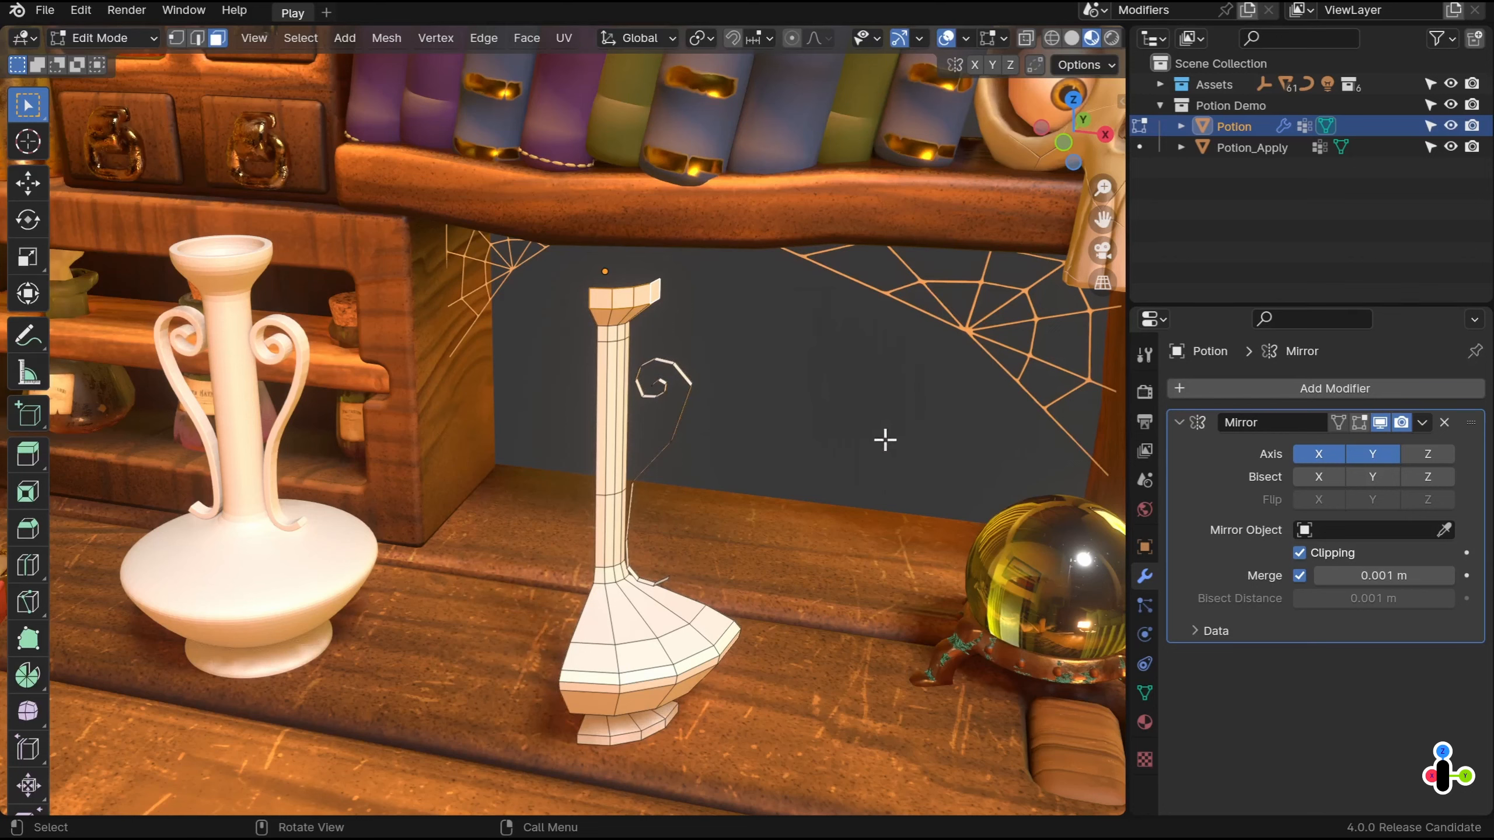
click(1358, 425)
Enable the Mirror modifier's On Cage display, try moving a mirrored rim vertex in vertex mode, and return to Object Mode
click(1339, 423)
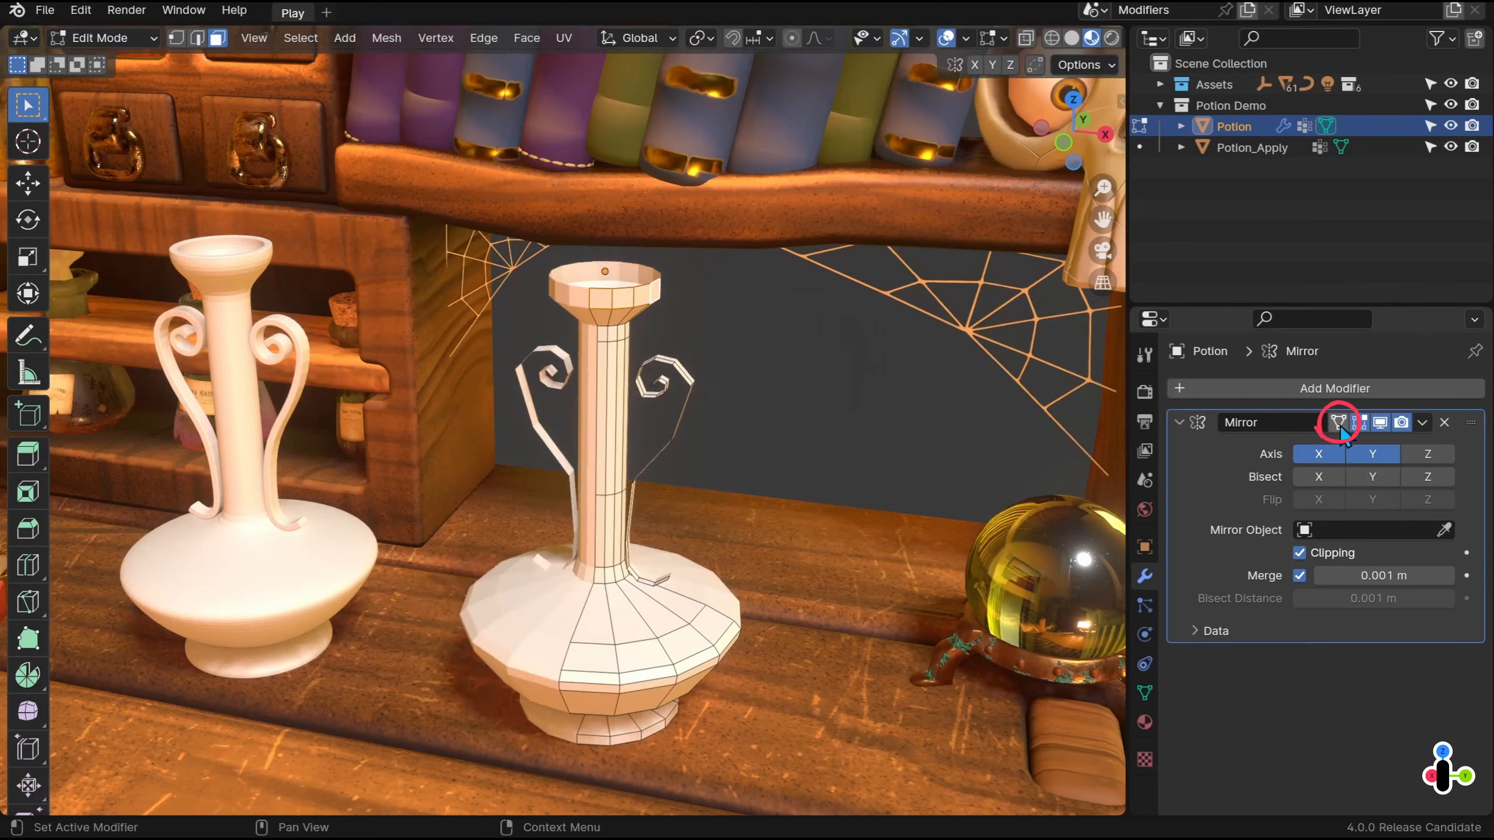
key(1)
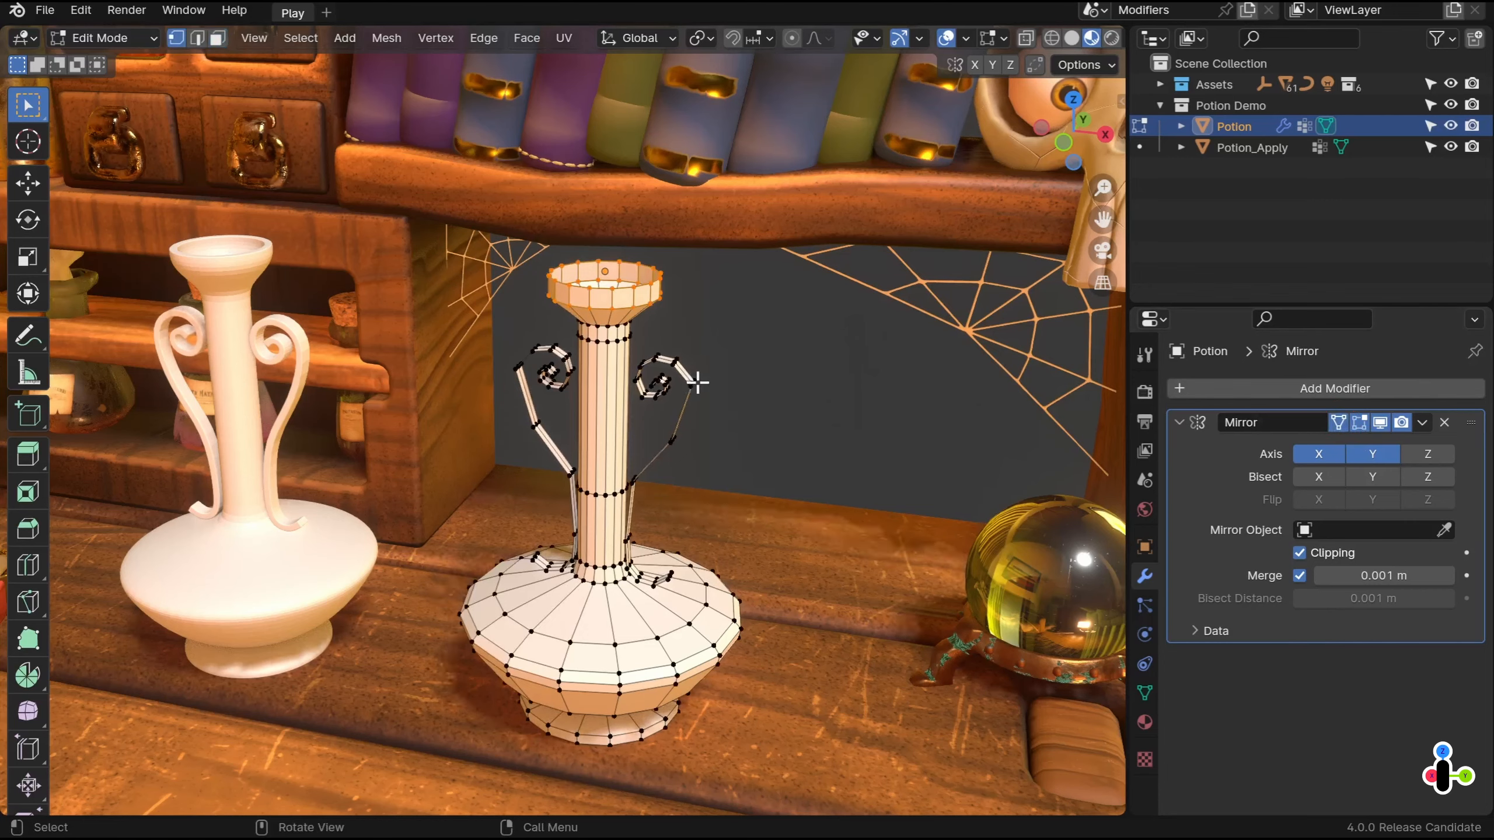
scroll(695, 381, up, 3)
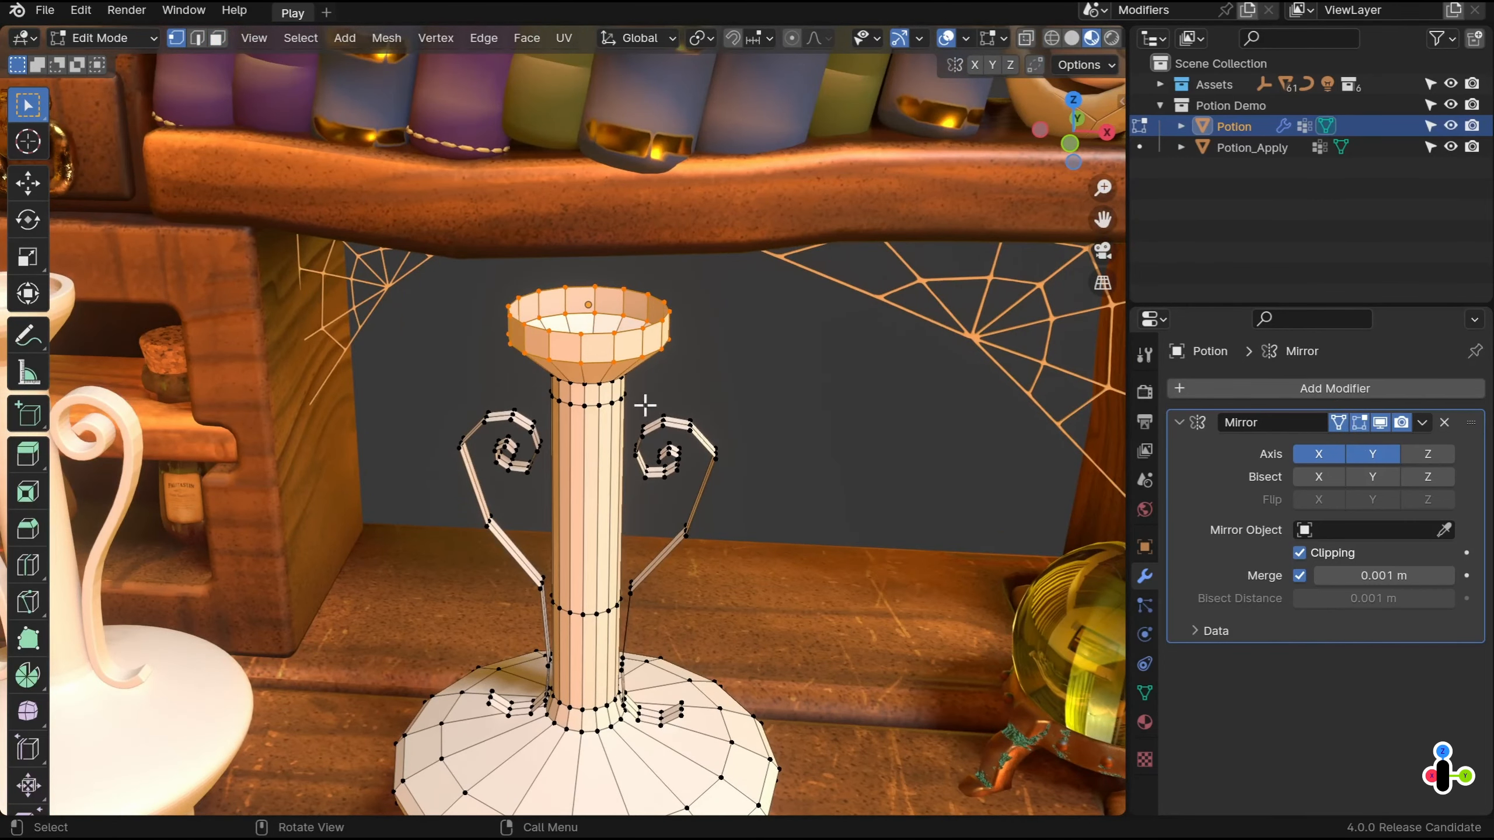
click(512, 311)
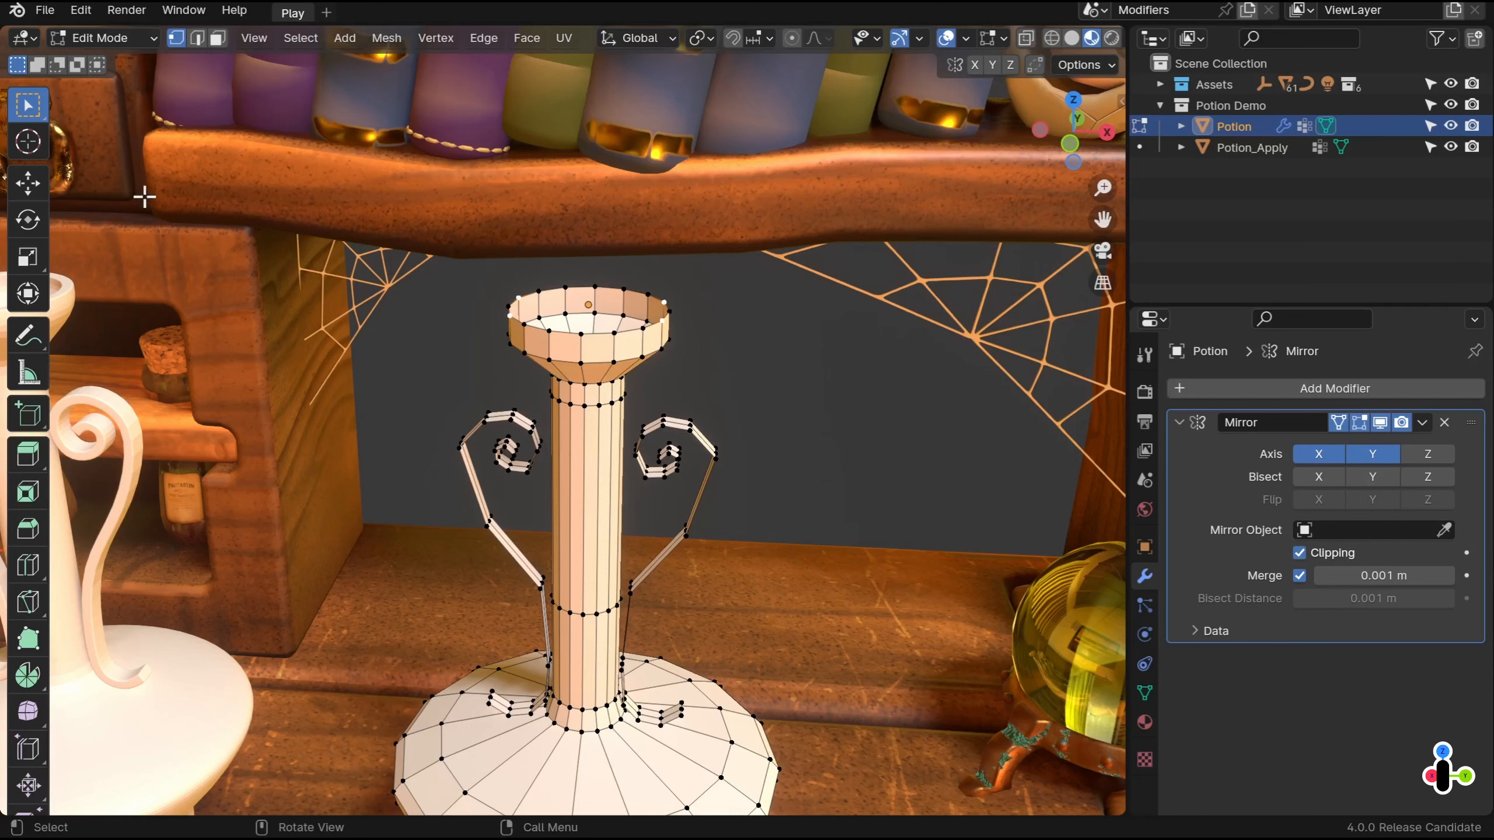
click(27, 183)
drag(663, 321, 727, 257)
right_click(727, 257)
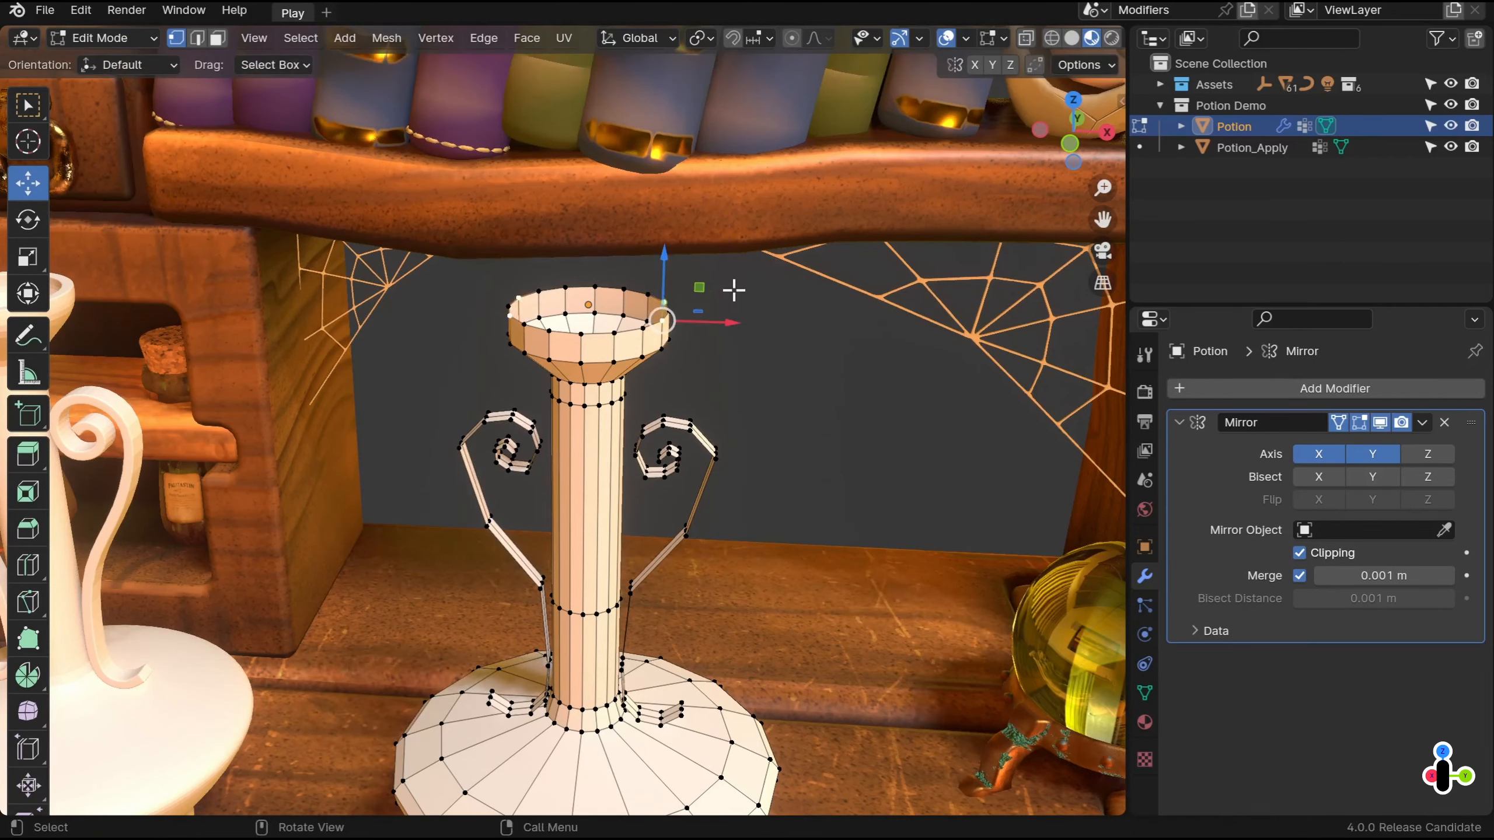
key(Tab)
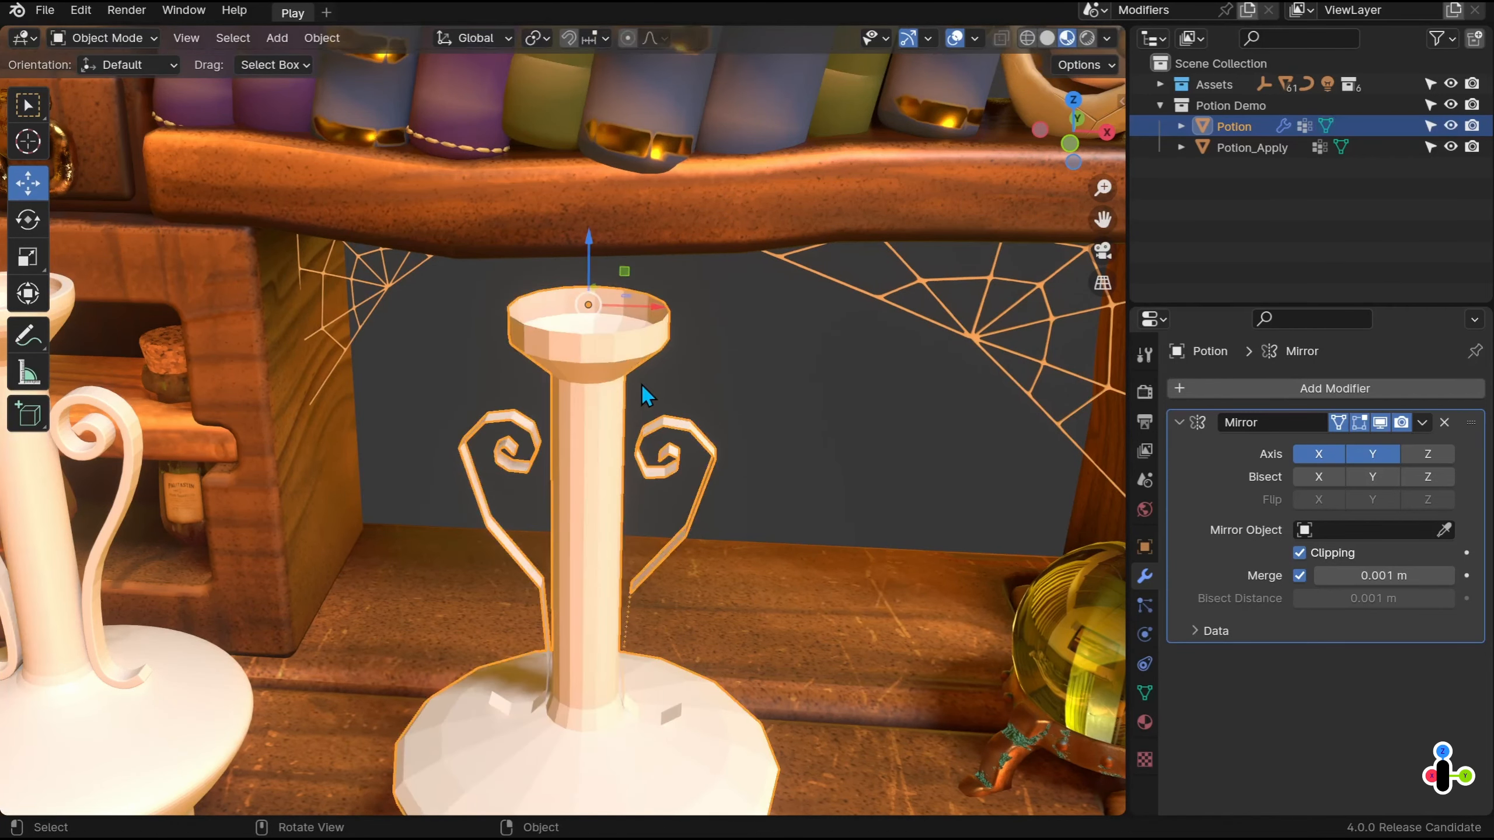
Check the modifiers on the finished Potion_Apply bottle, and reselect the Potion bottle
scroll(649, 386, down, 4)
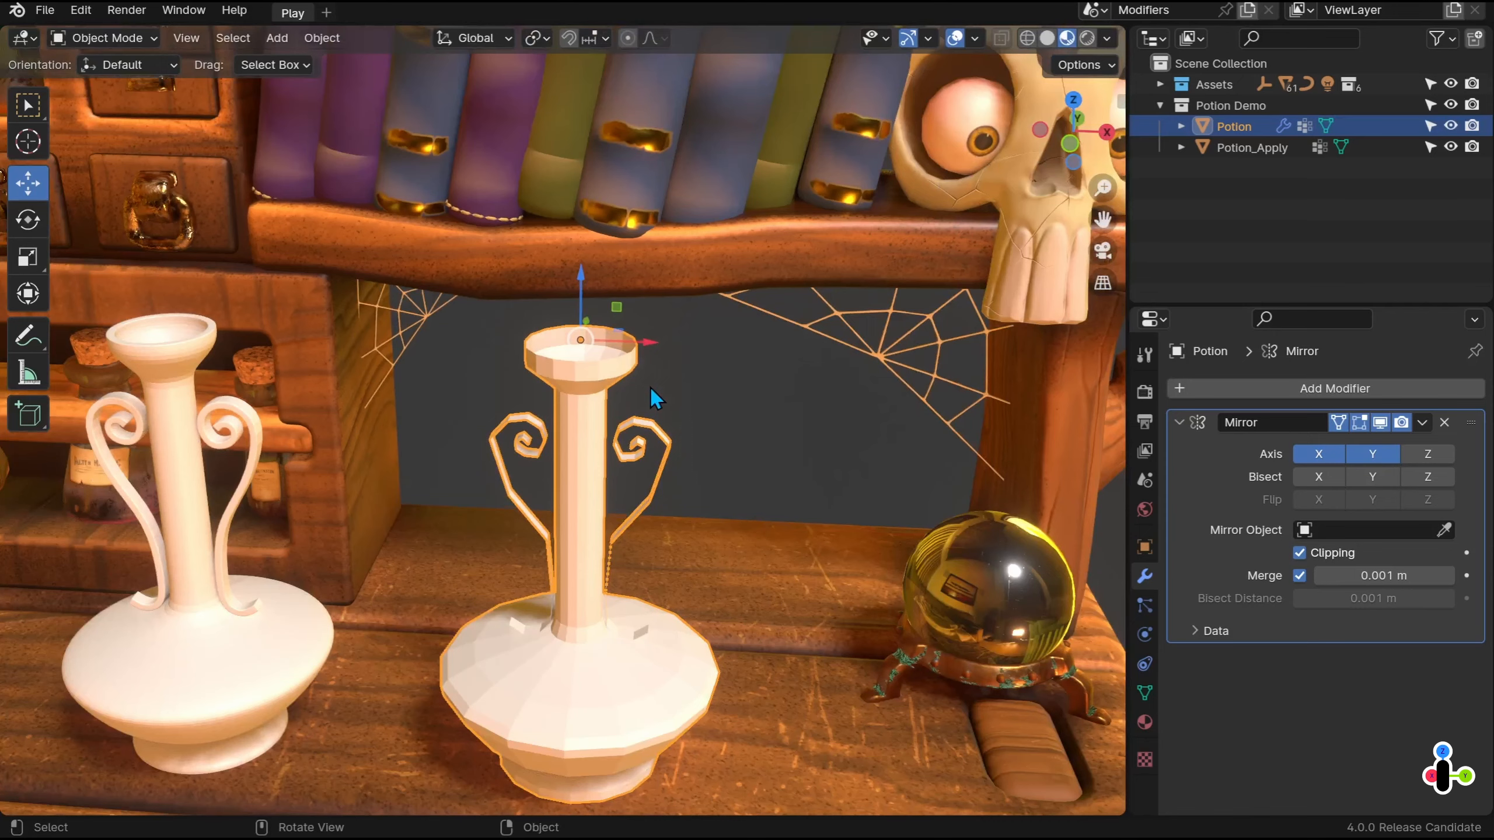
click(211, 644)
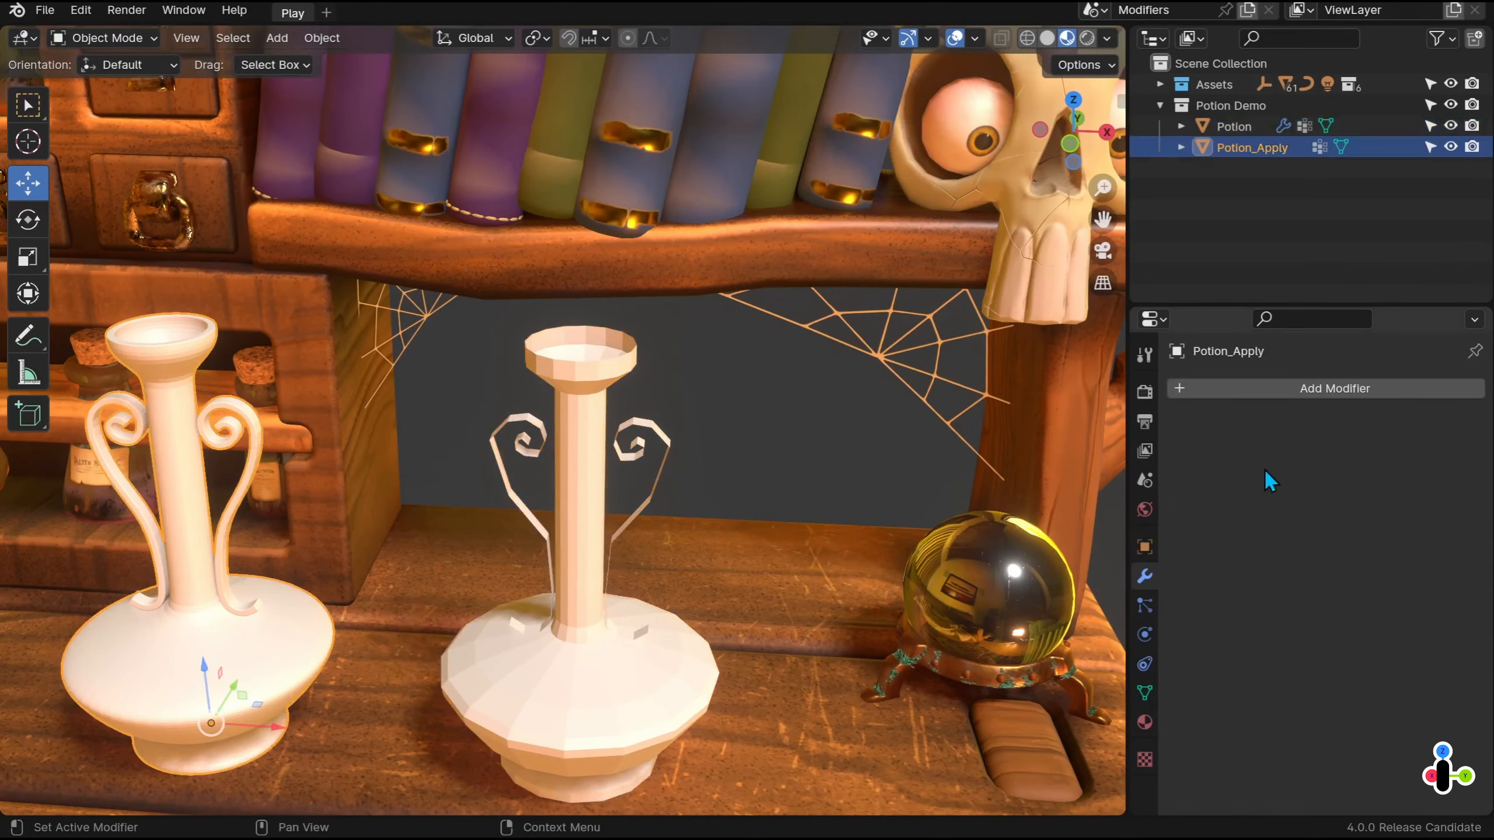
click(622, 648)
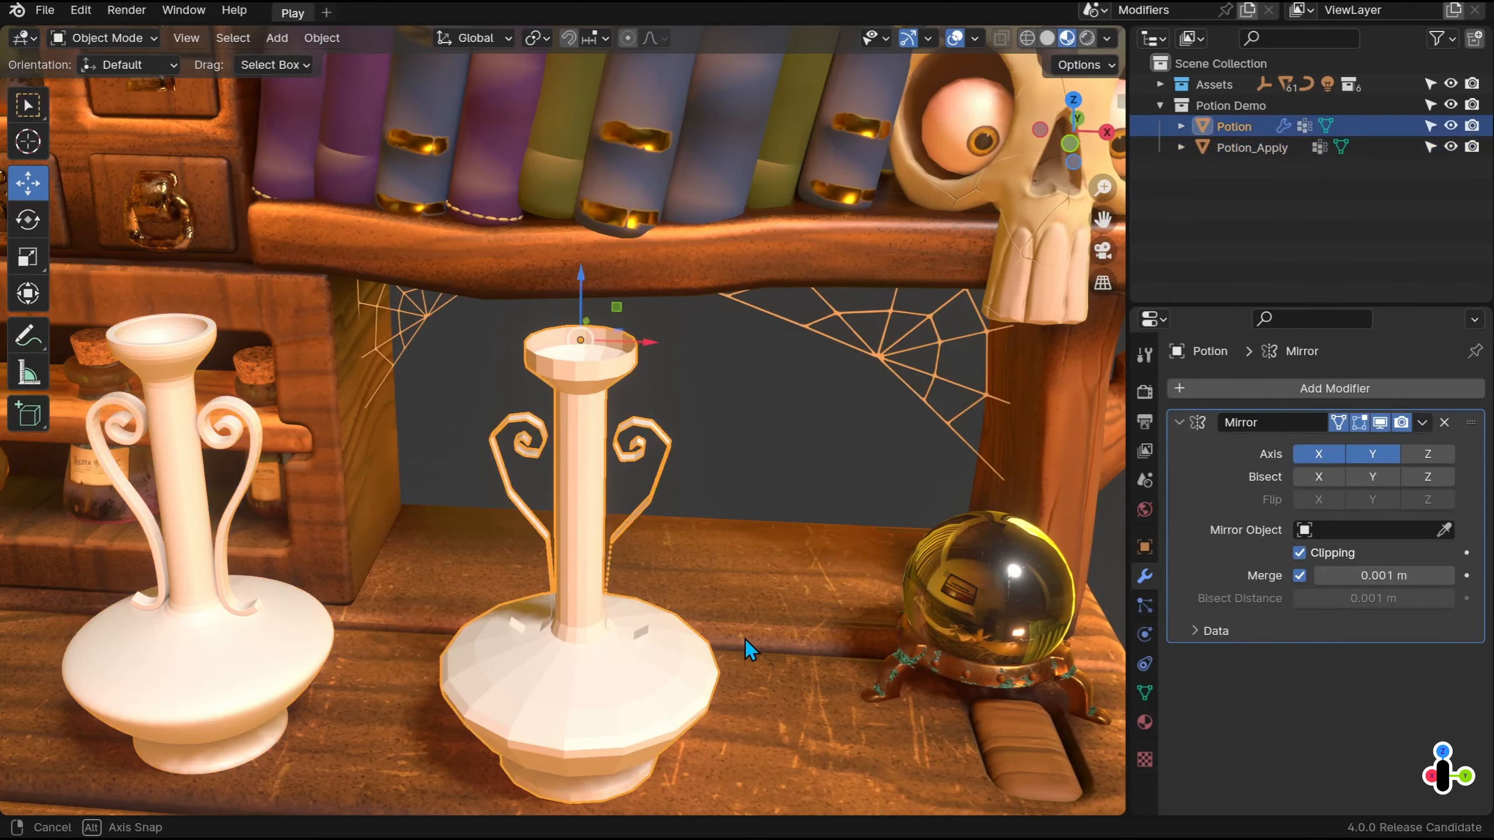
middle_drag(750, 650, 797, 580)
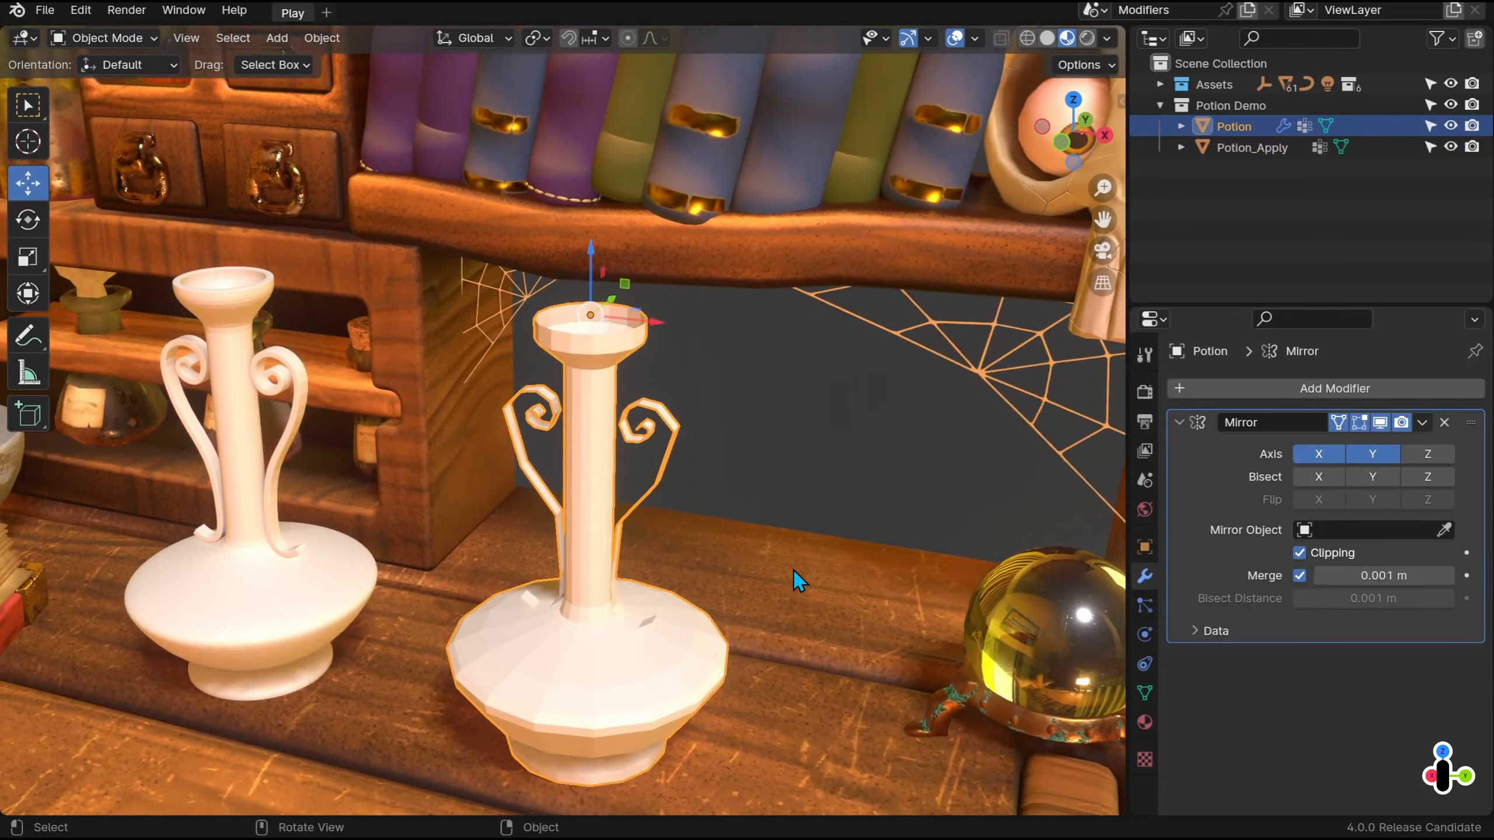
Add a Solidify modifier to the Potion bottle and collapse the Mirror modifier's settings
click(1266, 393)
mouse_move(1270, 406)
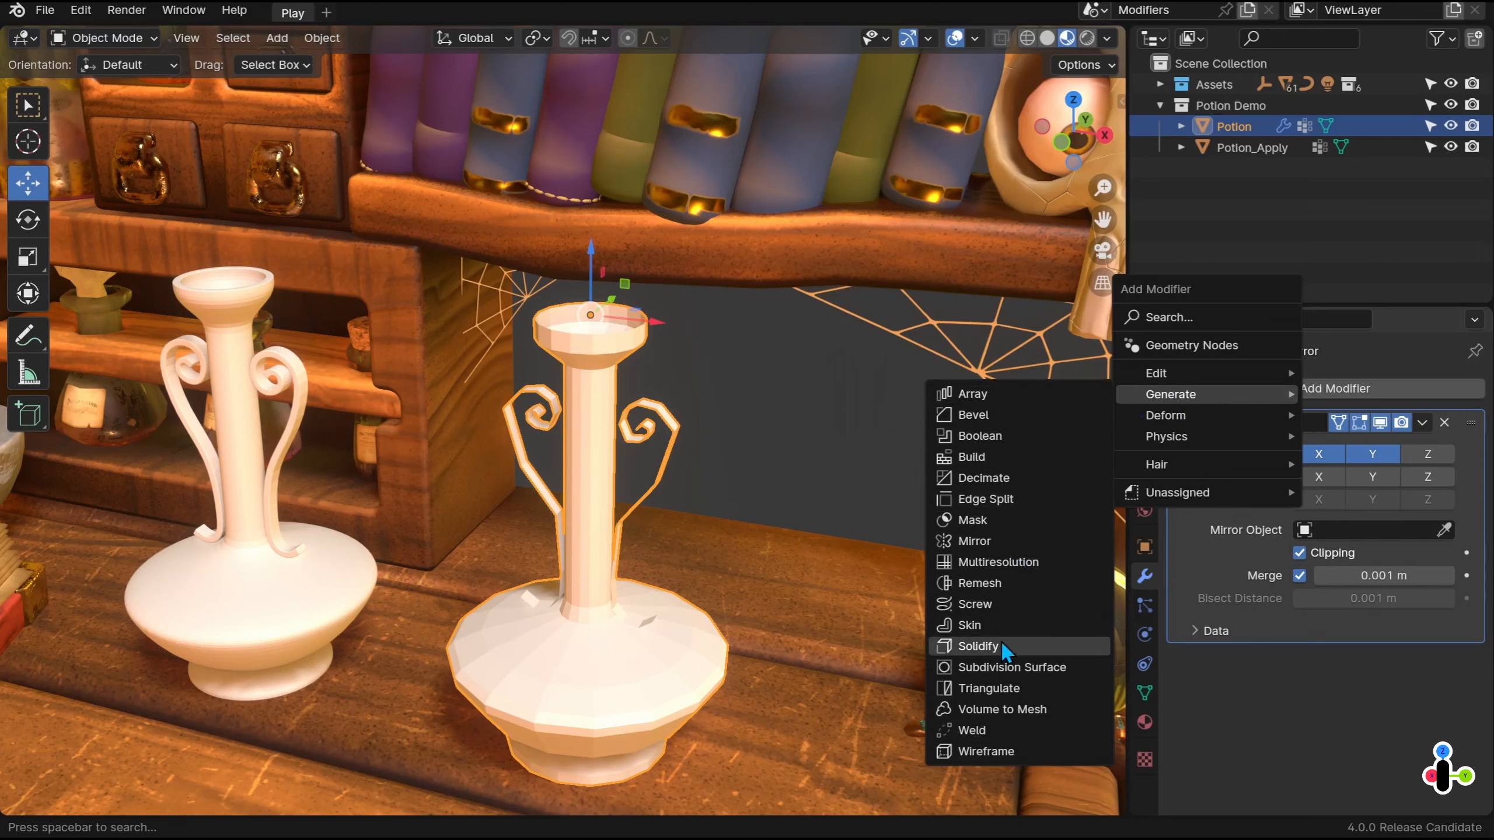
click(978, 646)
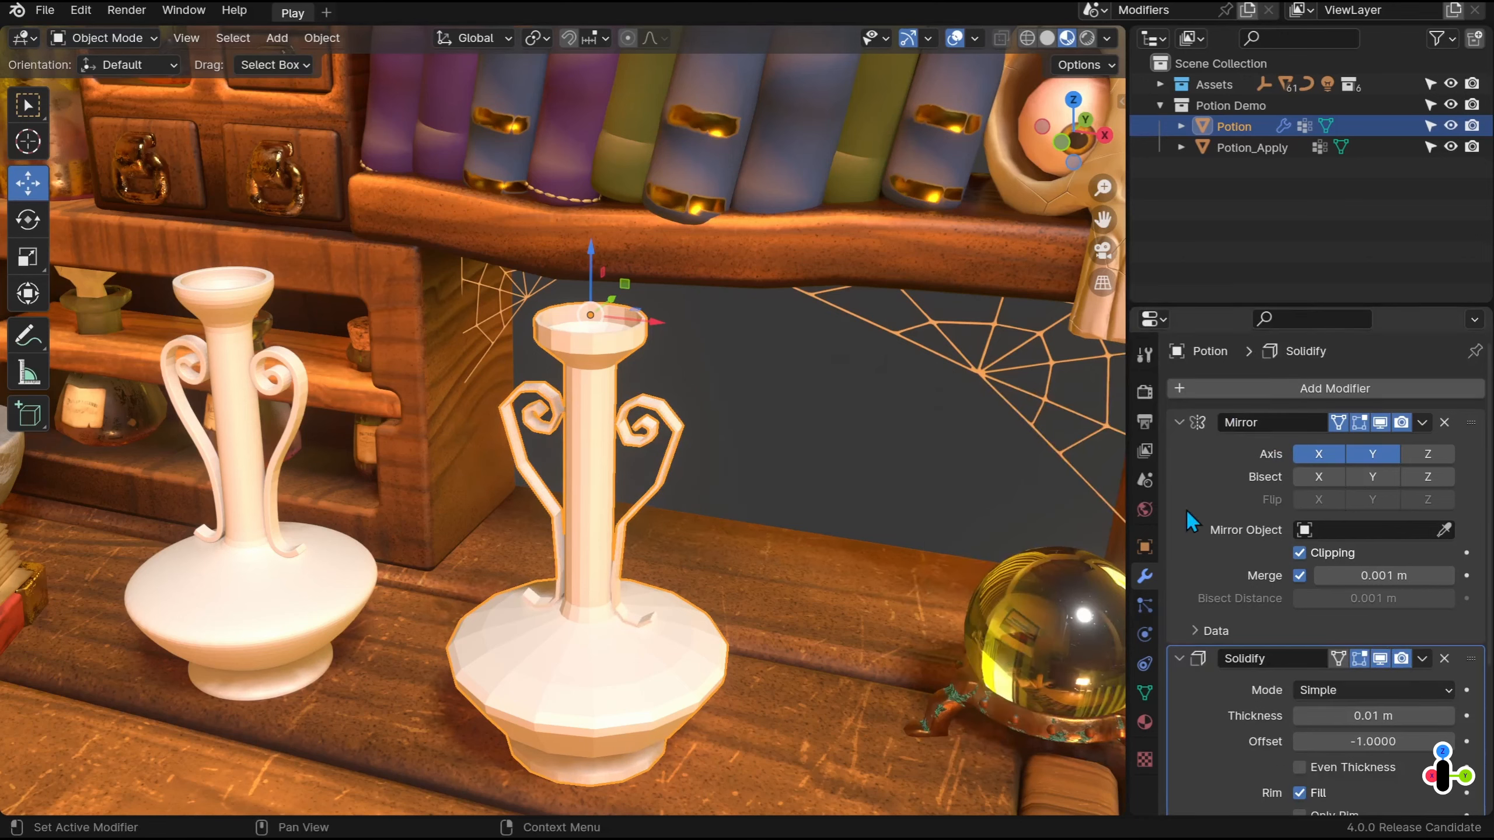
click(1179, 423)
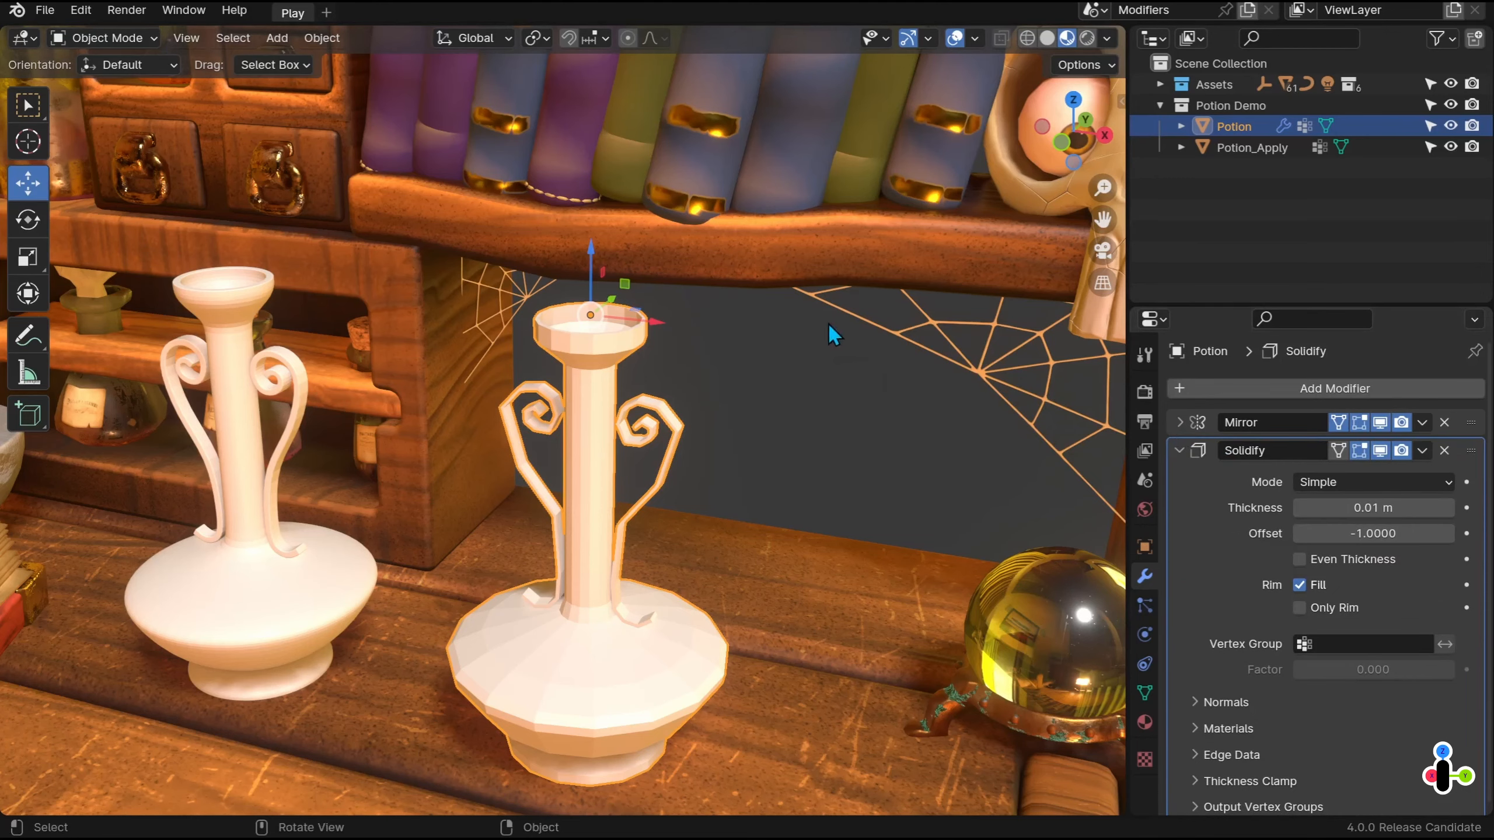
Set the Solidify modifier's thickness to 0.022 m
middle_drag(664, 347, 733, 427)
scroll(739, 361, up, 4)
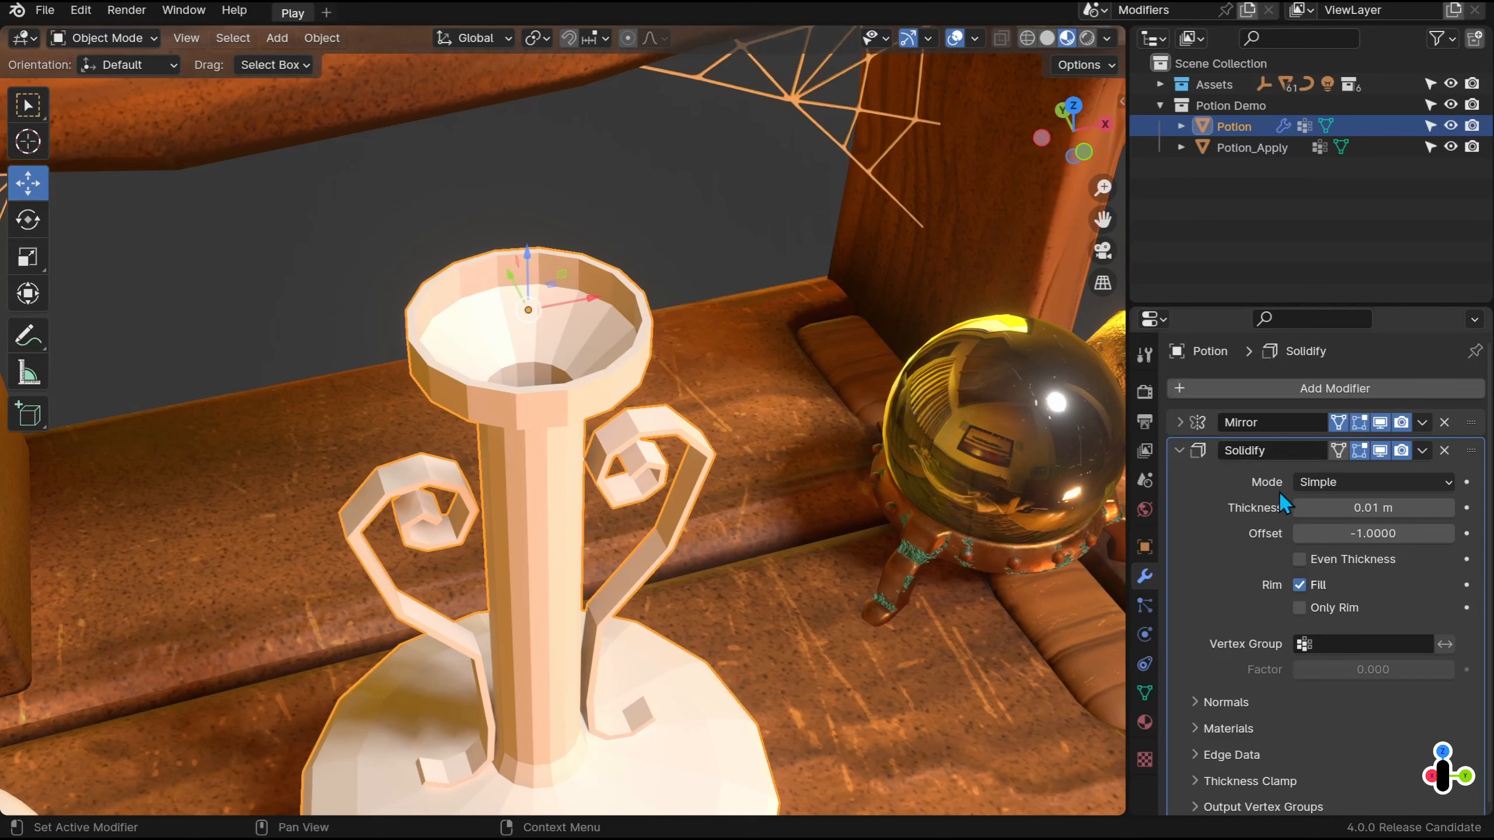
drag(1373, 507, 1391, 507)
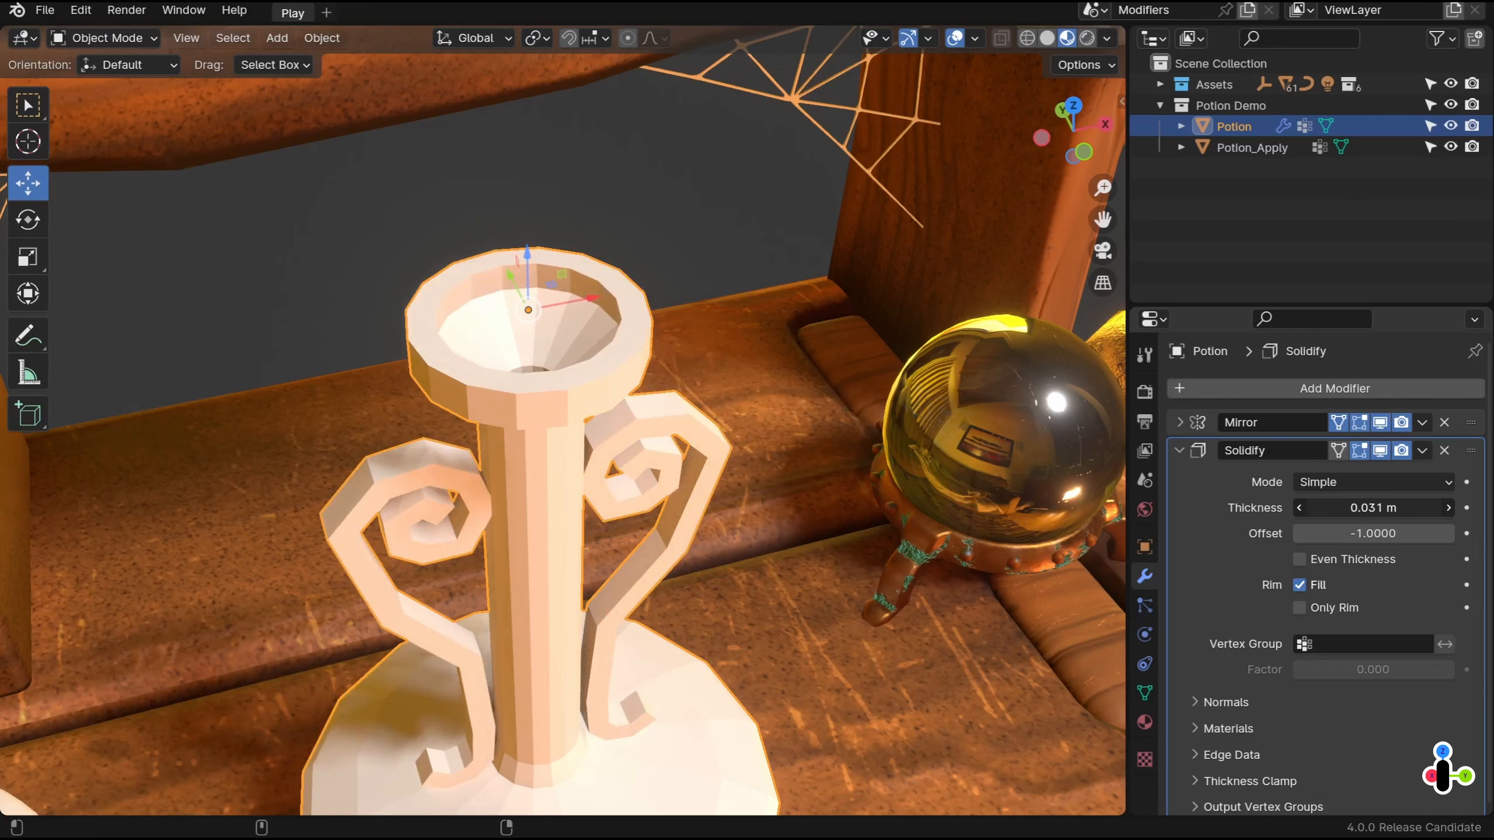
drag(1392, 507, 1382, 507)
Try moving and scaling the handle's curl vertices in Edit Mode, and collapse the Solidify settings back in Object Mode
key(Tab)
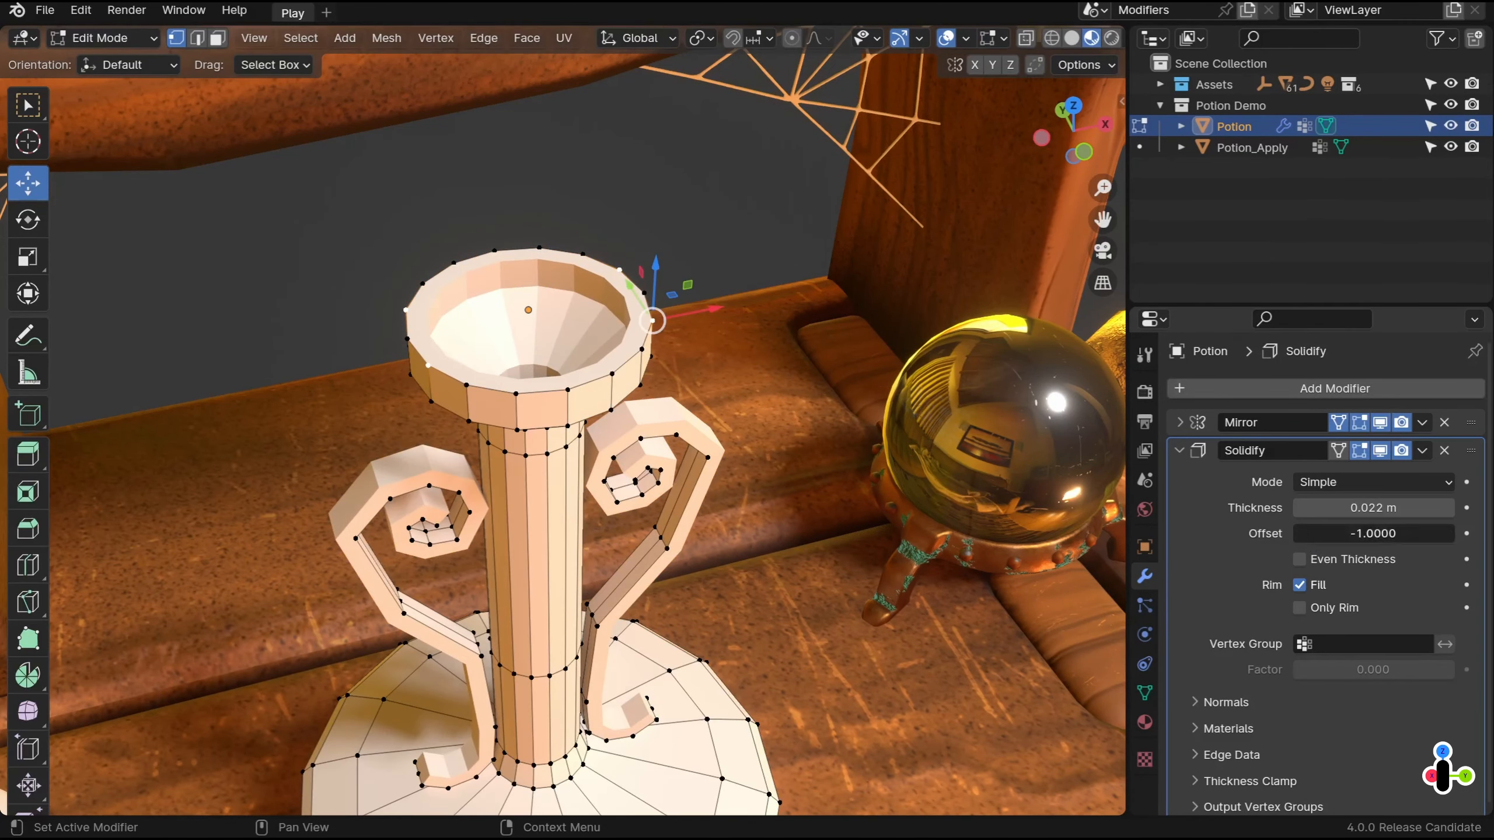
drag(1299, 534, 1372, 534)
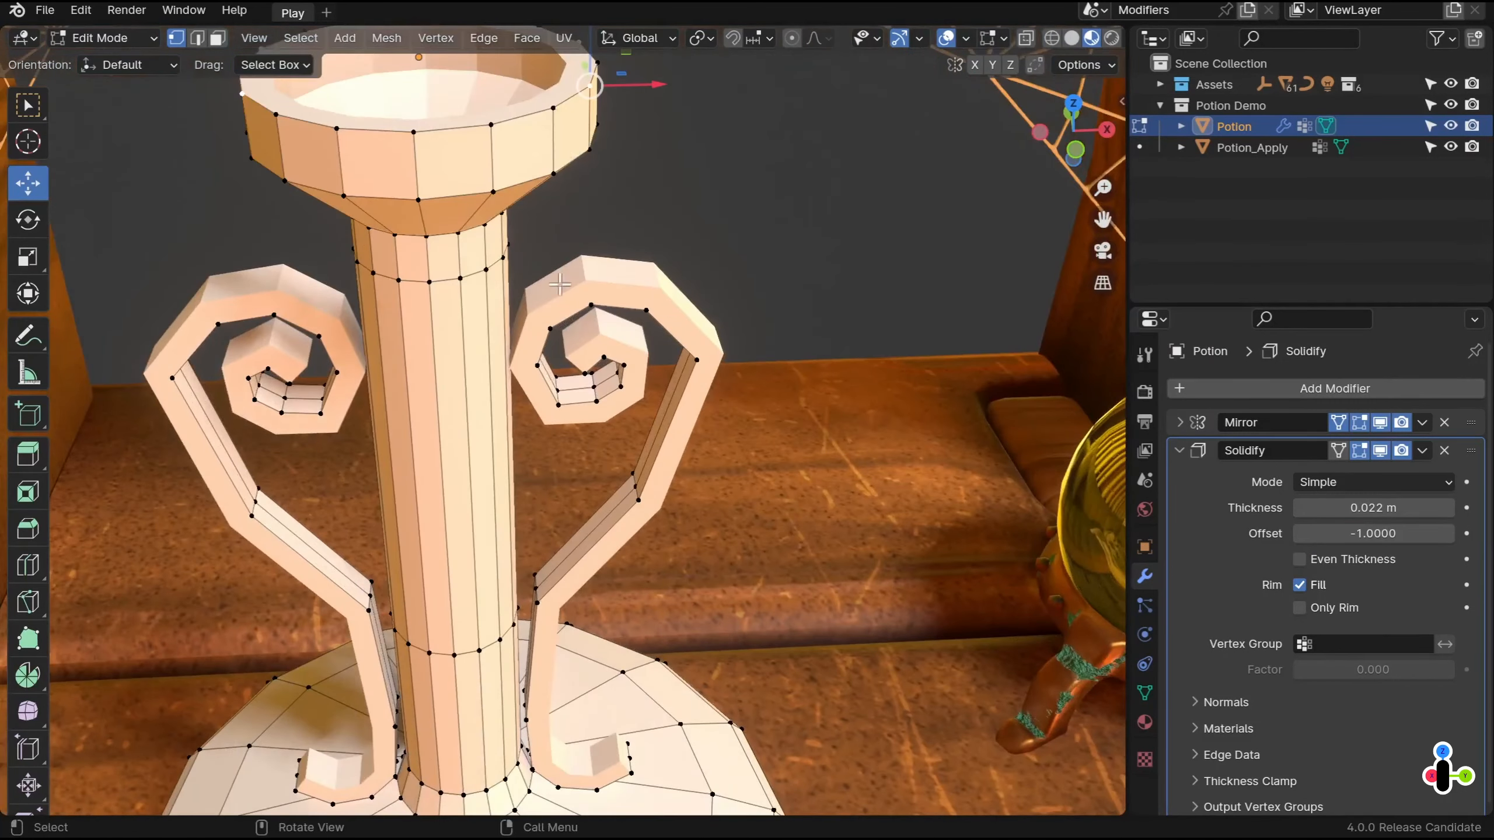
drag(534, 260, 703, 424)
drag(599, 391, 598, 376)
key(ctrl+z)
key(s)
mouse_move(675, 321)
mouse_down()
mouse_move(696, 310)
mouse_move(645, 329)
mouse_move(689, 322)
mouse_move(673, 327)
mouse_up()
click(1179, 450)
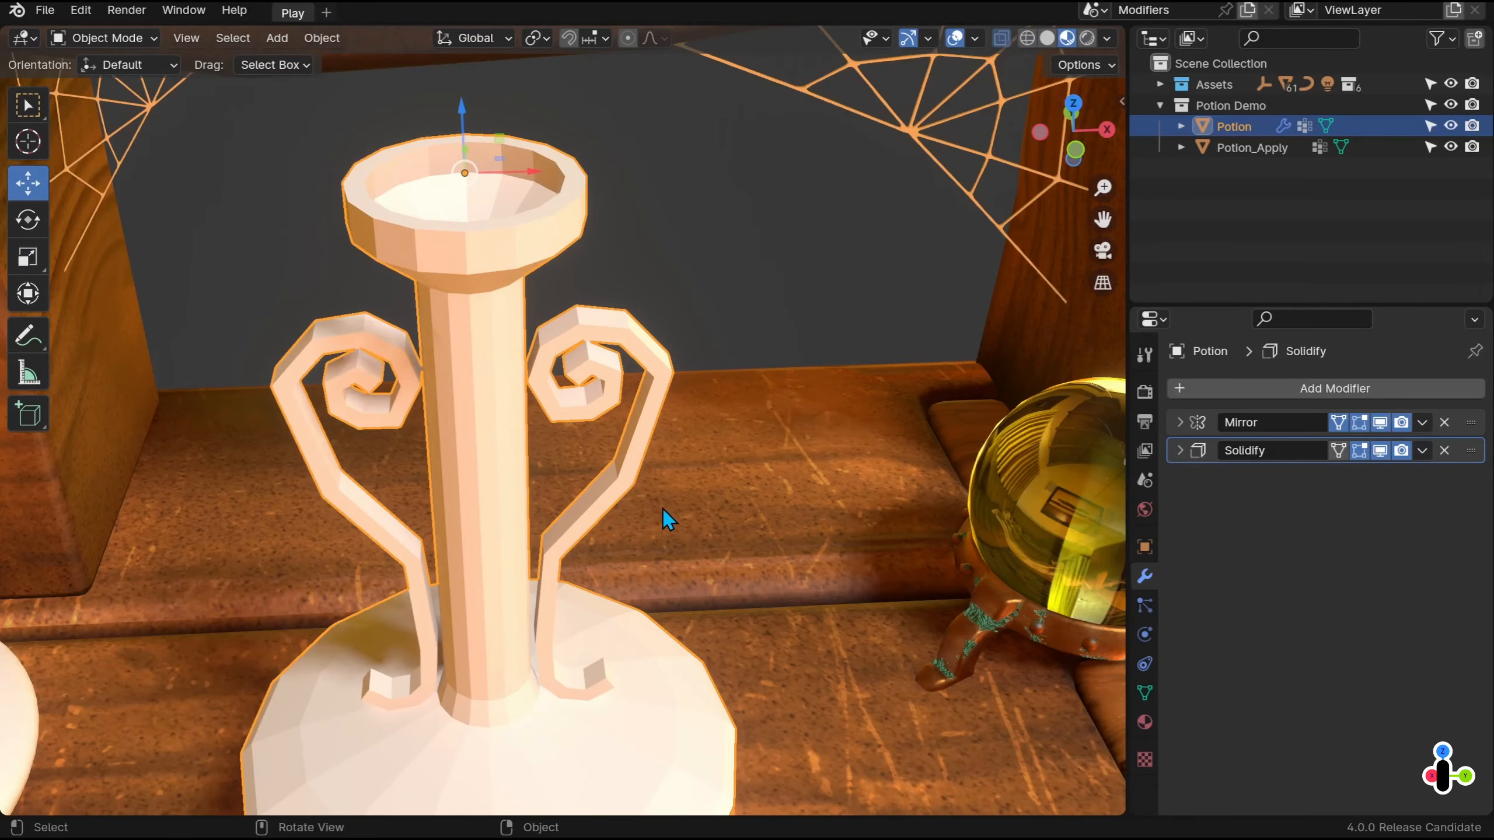
Add a Bevel modifier to the Potion bottle below Solidify
shift+middle_drag(664, 517, 775, 507)
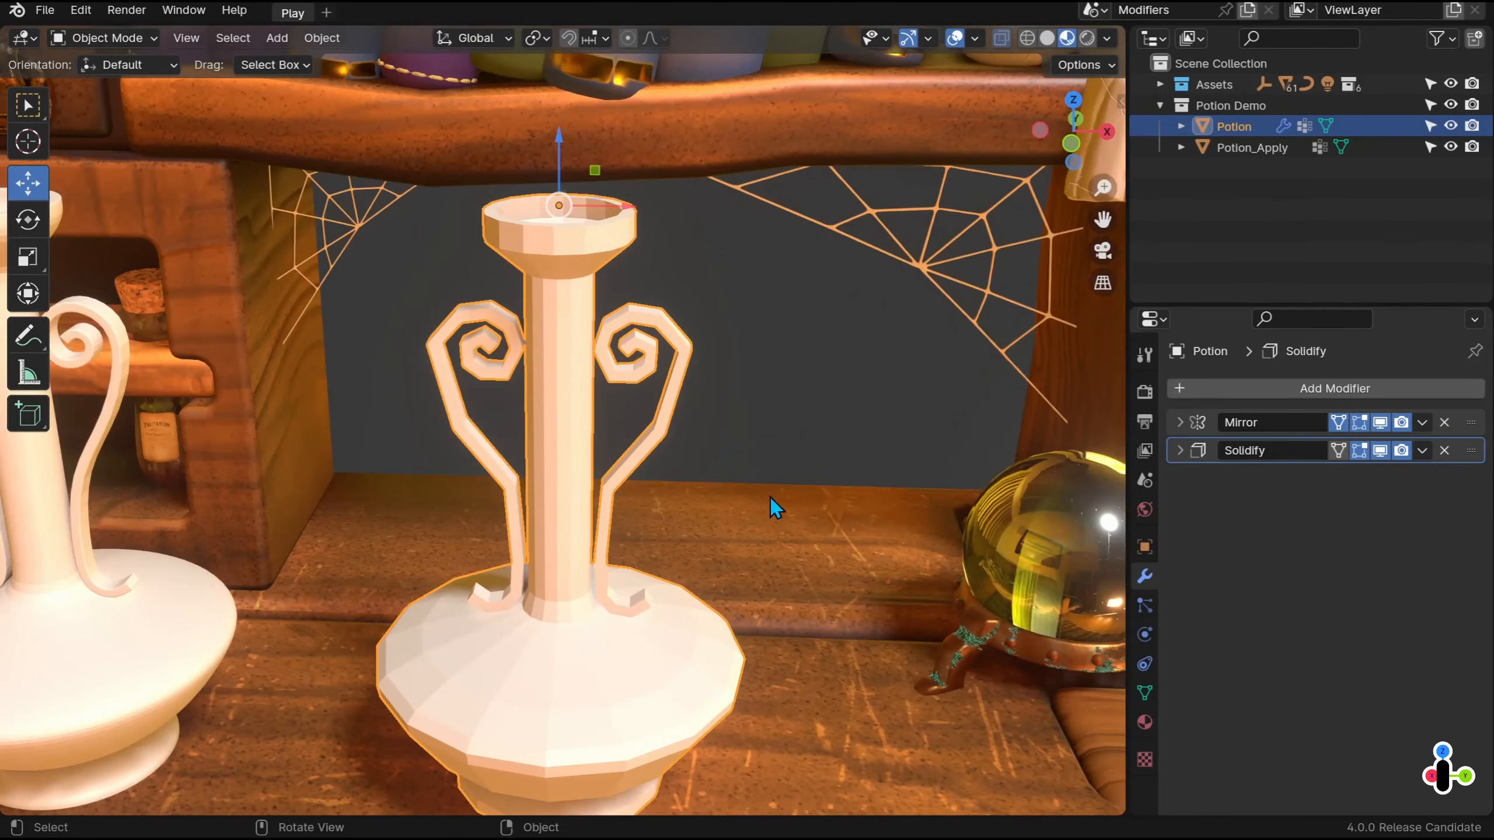
click(1223, 388)
mouse_move(1223, 390)
click(1283, 415)
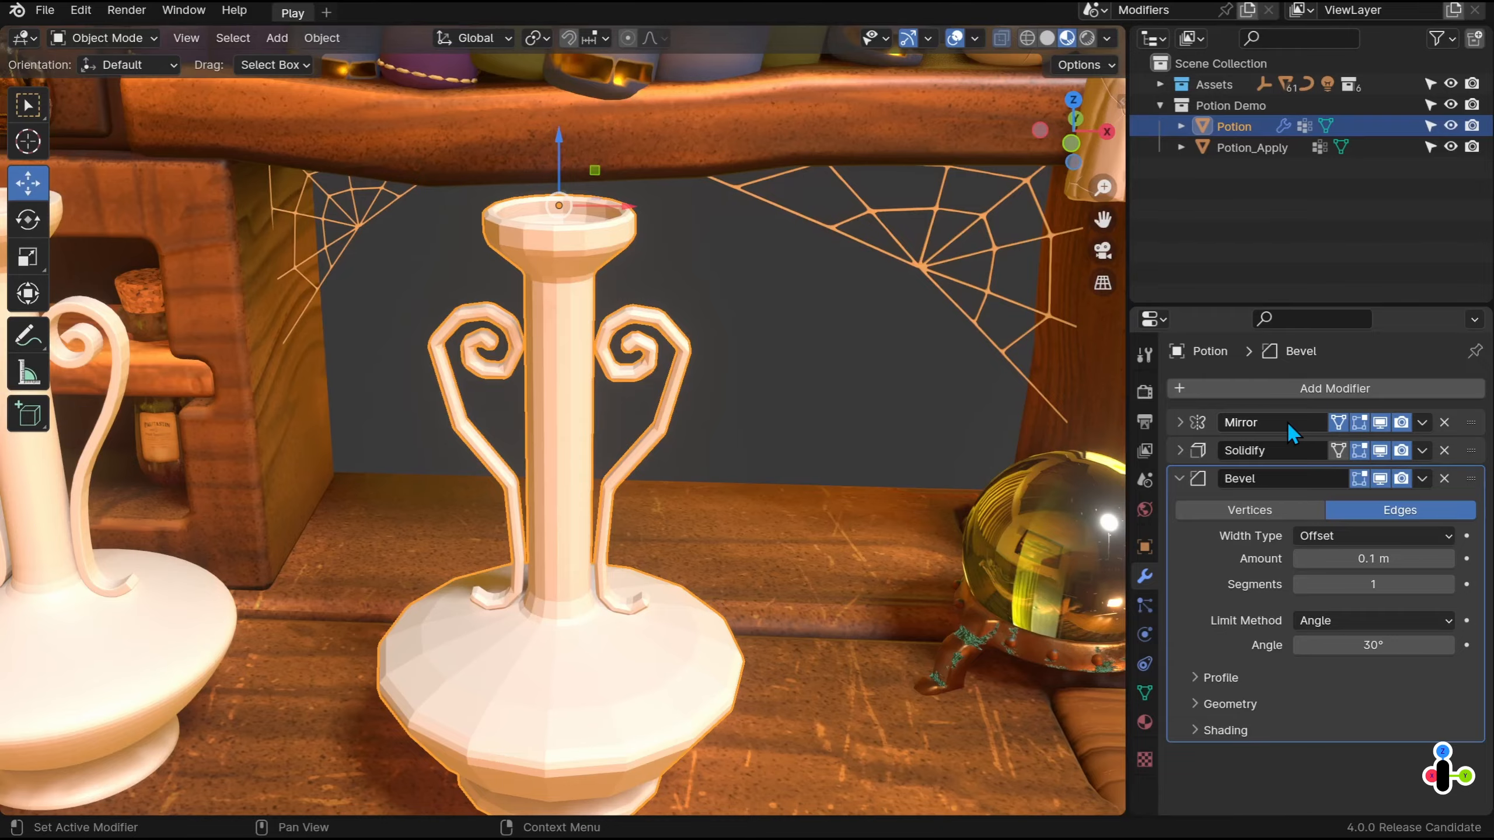
Show the scene in wireframe shading with nothing selected, framing the bottle's rim and handles closely
key(z)
click(647, 430)
scroll(717, 374, up, 3)
mouse_move(664, 347)
middle_down()
mouse_move(717, 374)
mouse_move(713, 467)
middle_up()
scroll(713, 466, up, 3)
key(alt+a)
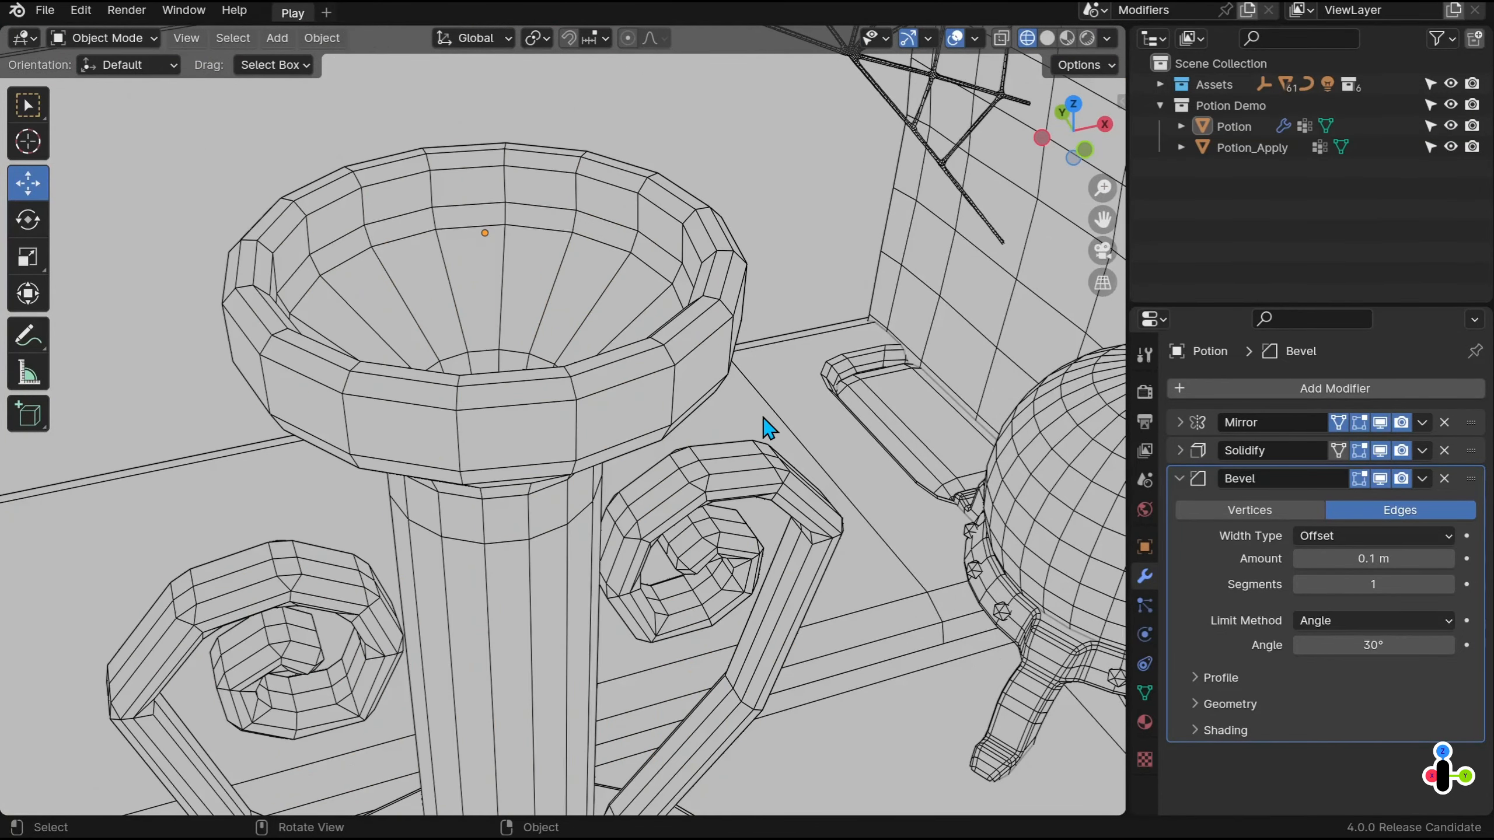
Set the Bevel modifier to 4 segments with an amount of 0.022 m
click(1447, 584)
click(1447, 584)
click(1447, 584)
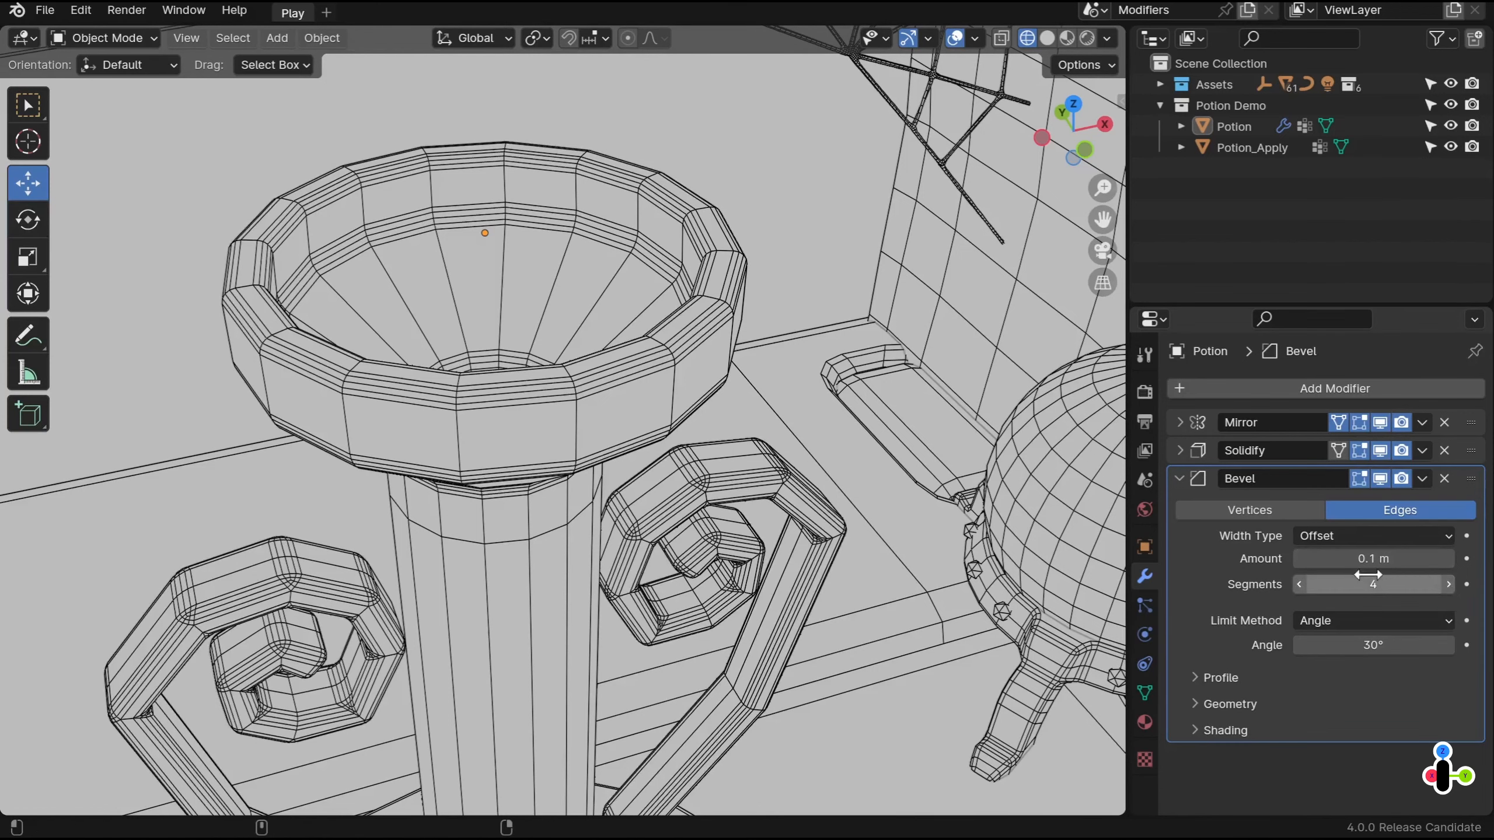
drag(1373, 559, 1347, 559)
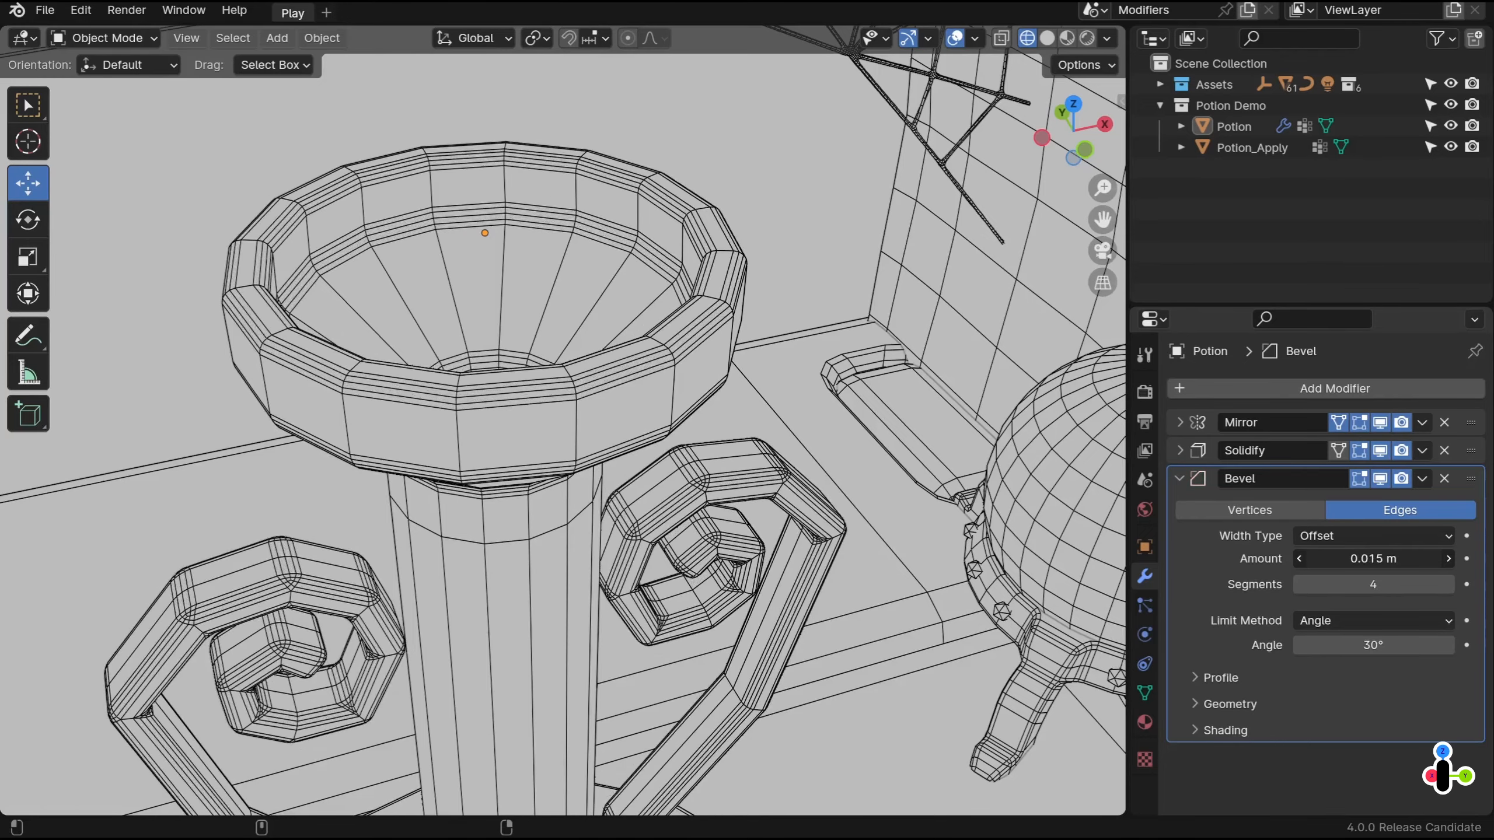
Try widening the bottle rim's top edge loop with Shrink/Fatten in Edit Mode, and return to Object Mode
key(Tab)
key(alt+s)
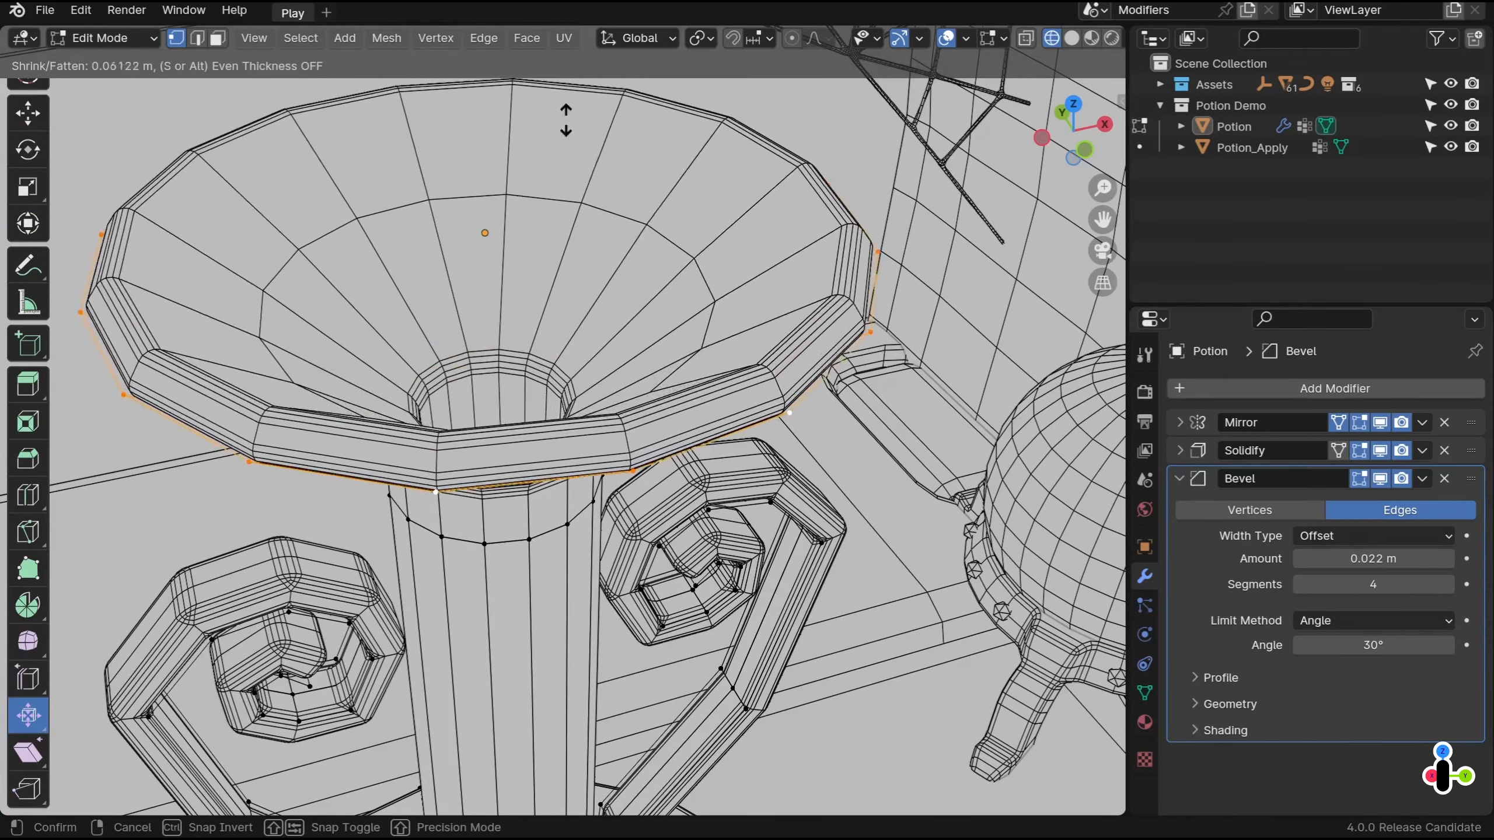
click(796, 316)
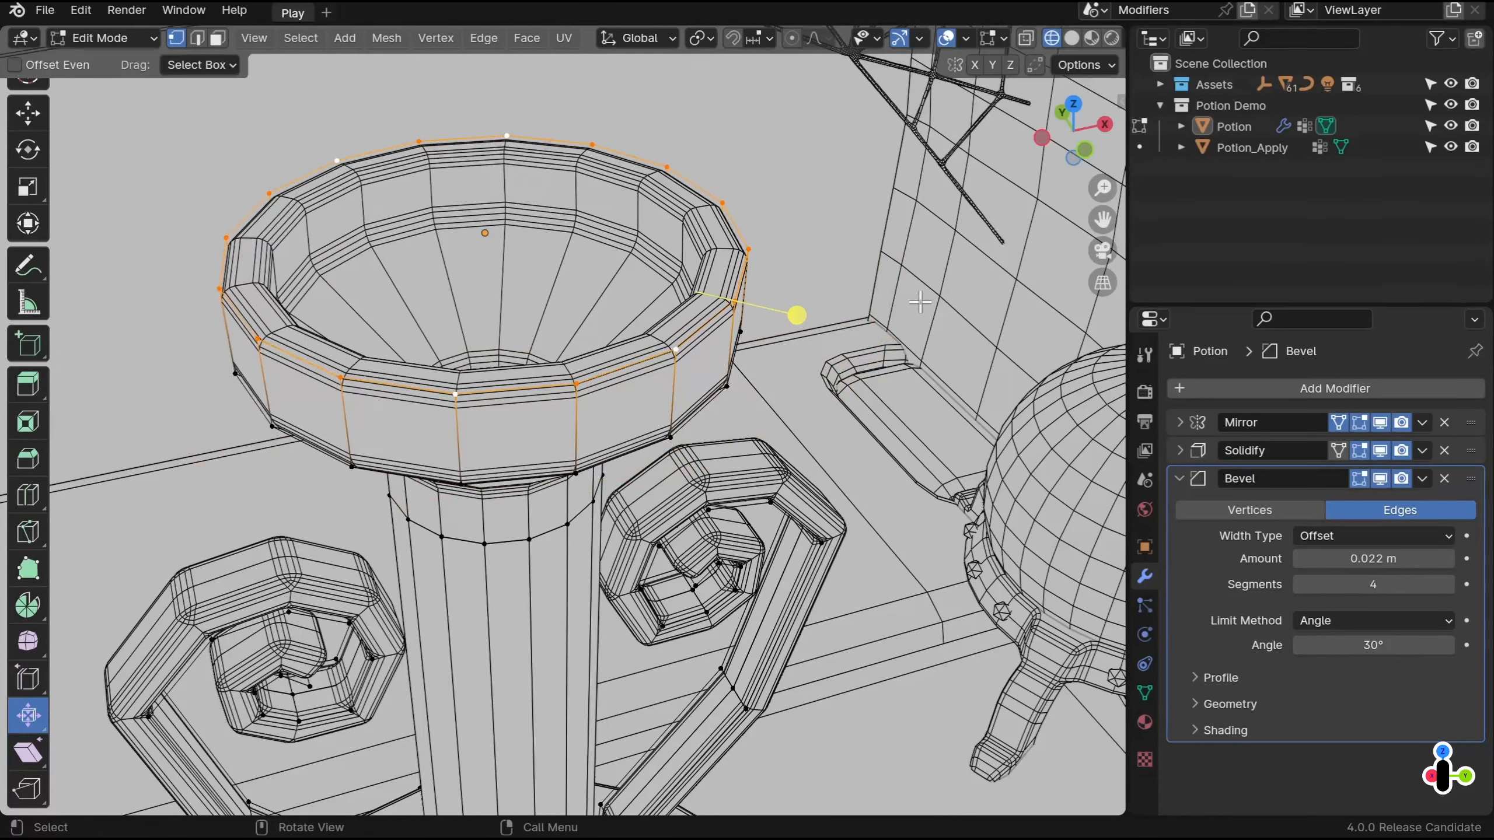
scroll(17, 129, up, 3)
click(24, 110)
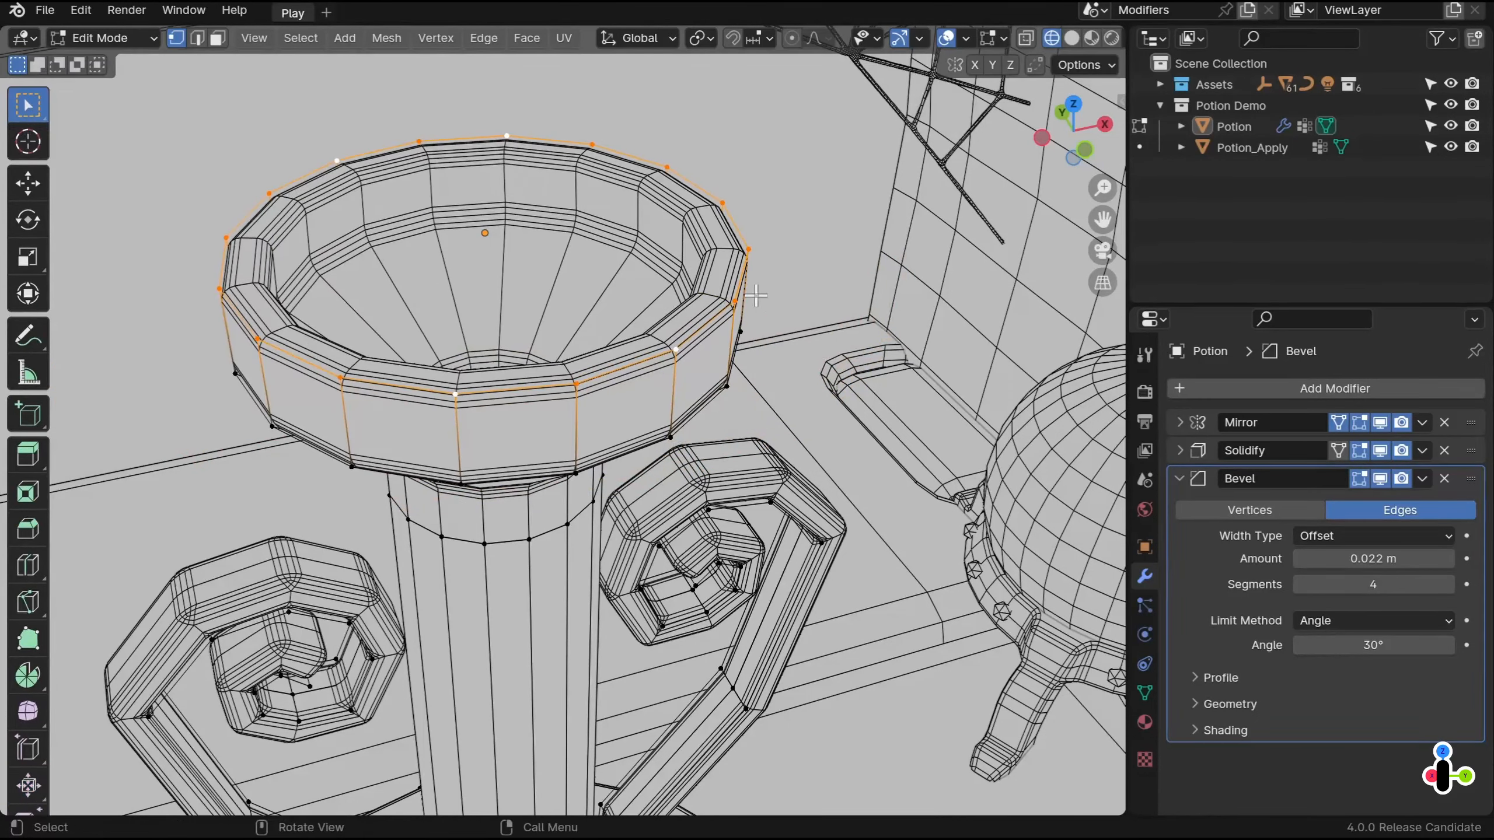
key(Tab)
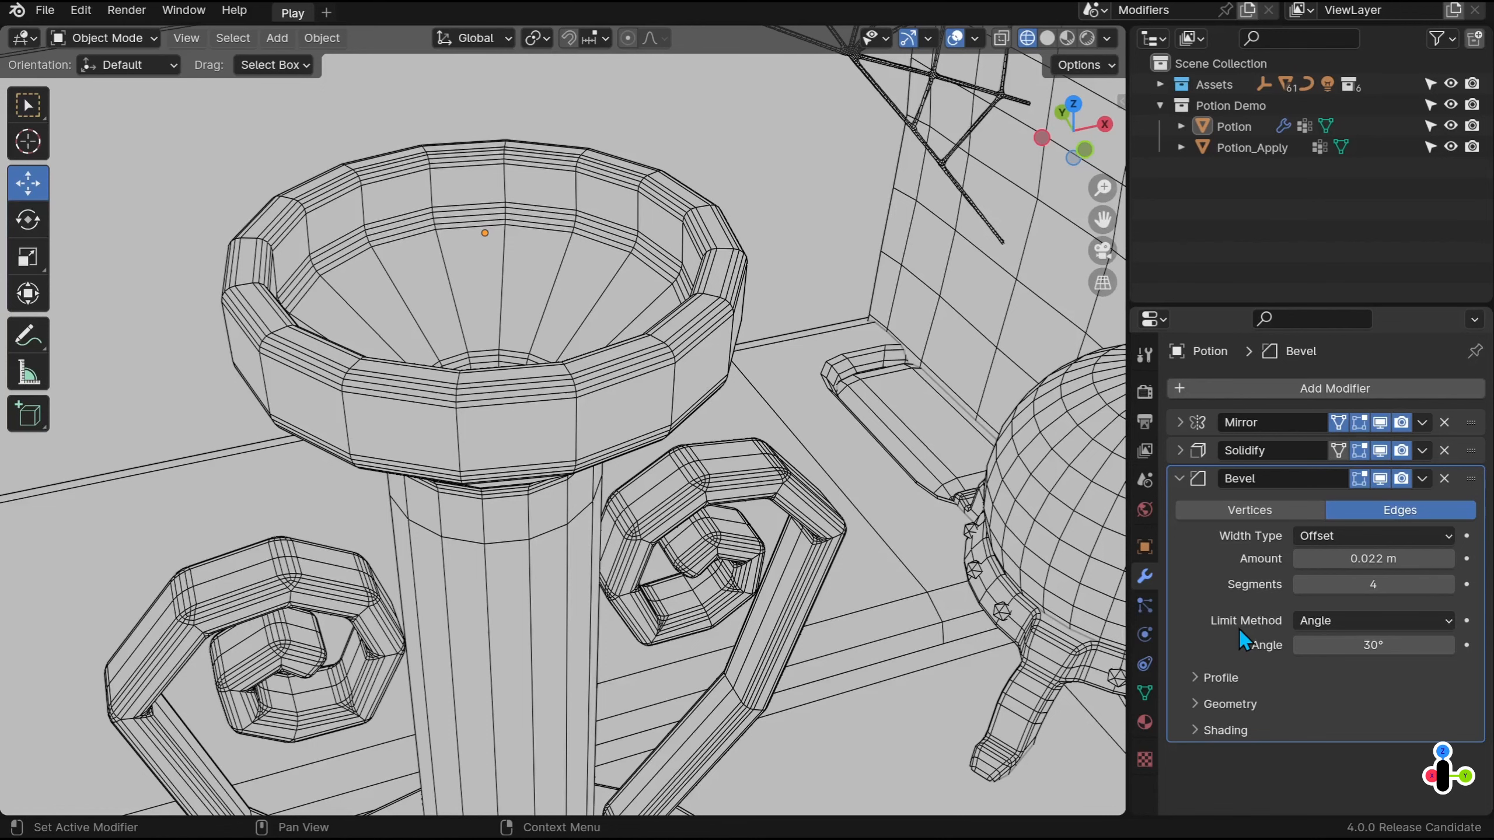
Try the limit method None on the Bevel modifier, and set it back to Angle
click(1326, 624)
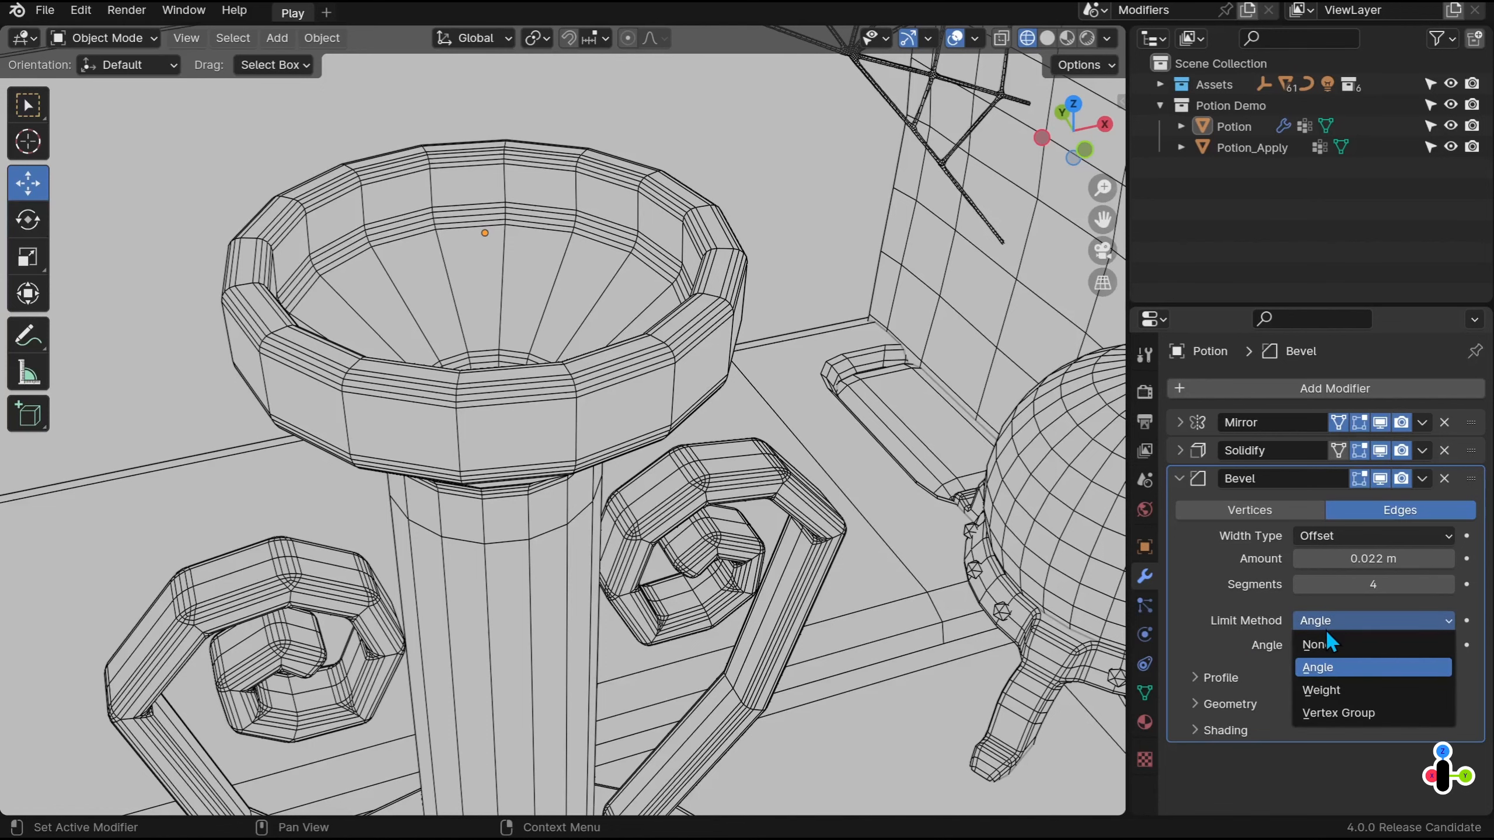
click(1325, 643)
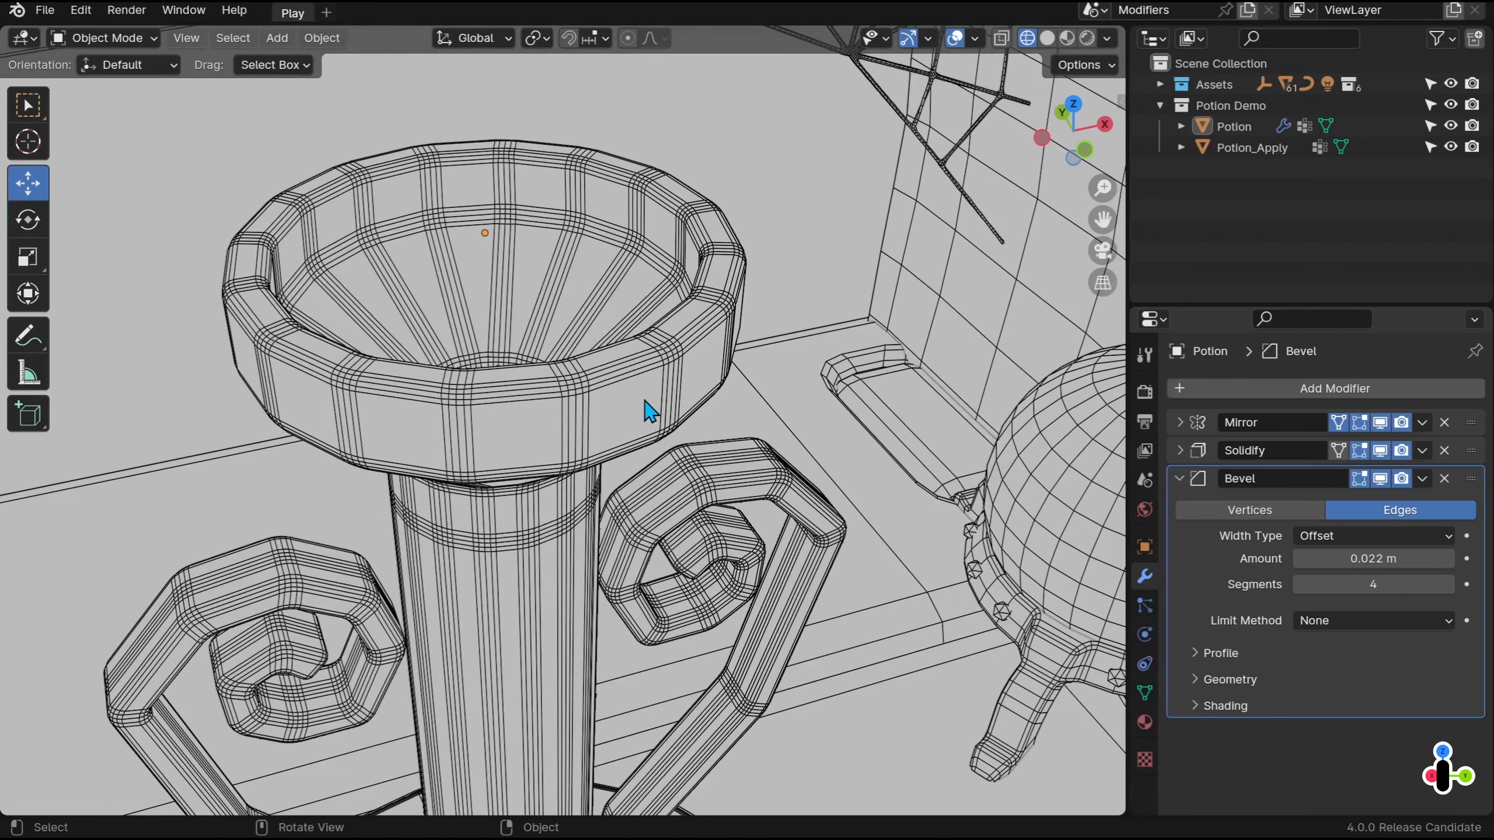
click(1301, 625)
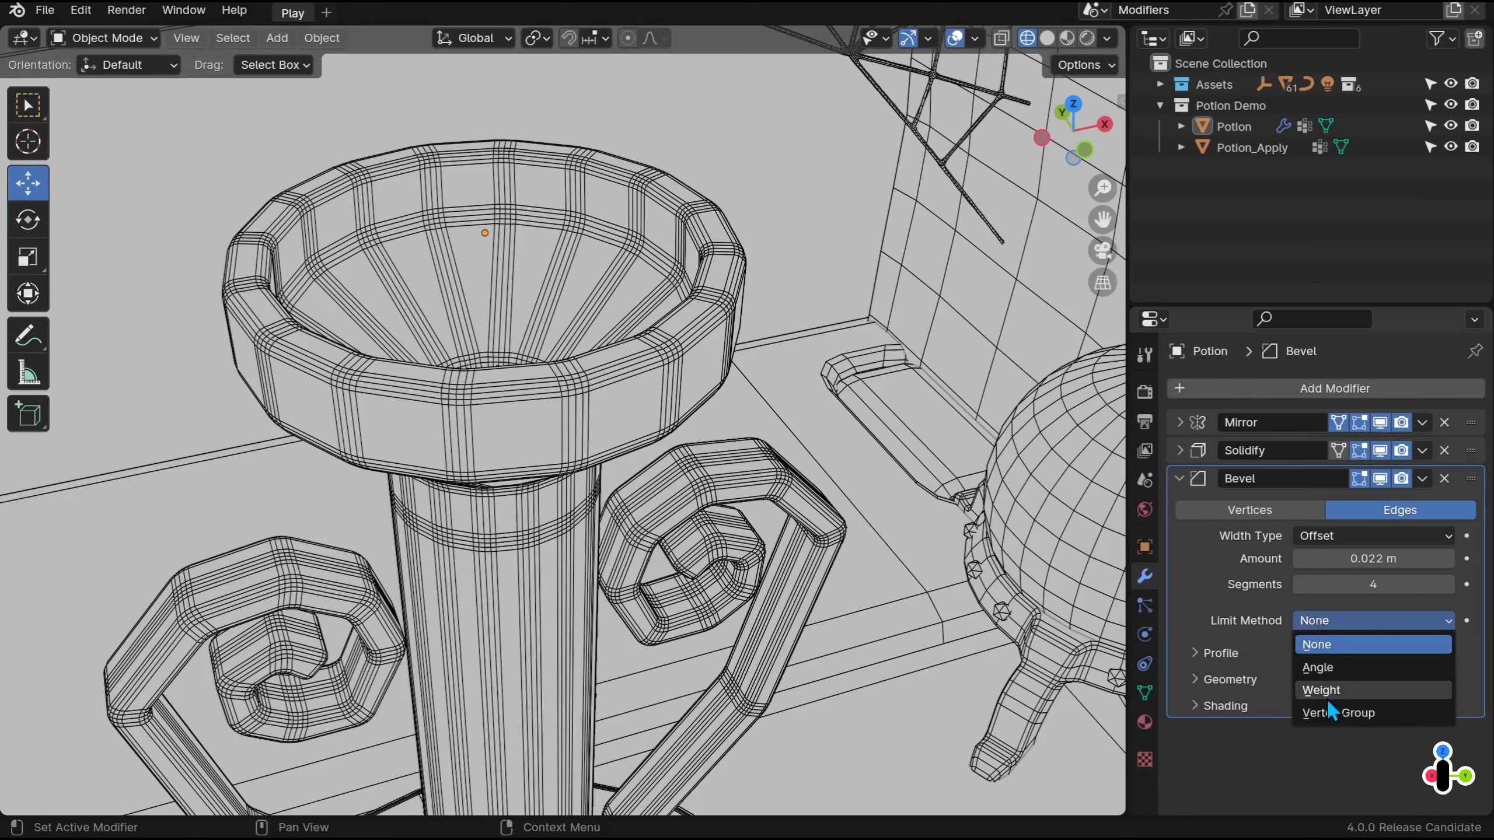
click(1335, 669)
Set the Bevel modifier's limit angle to 72° and collapse its settings
scroll(851, 604, up, 6)
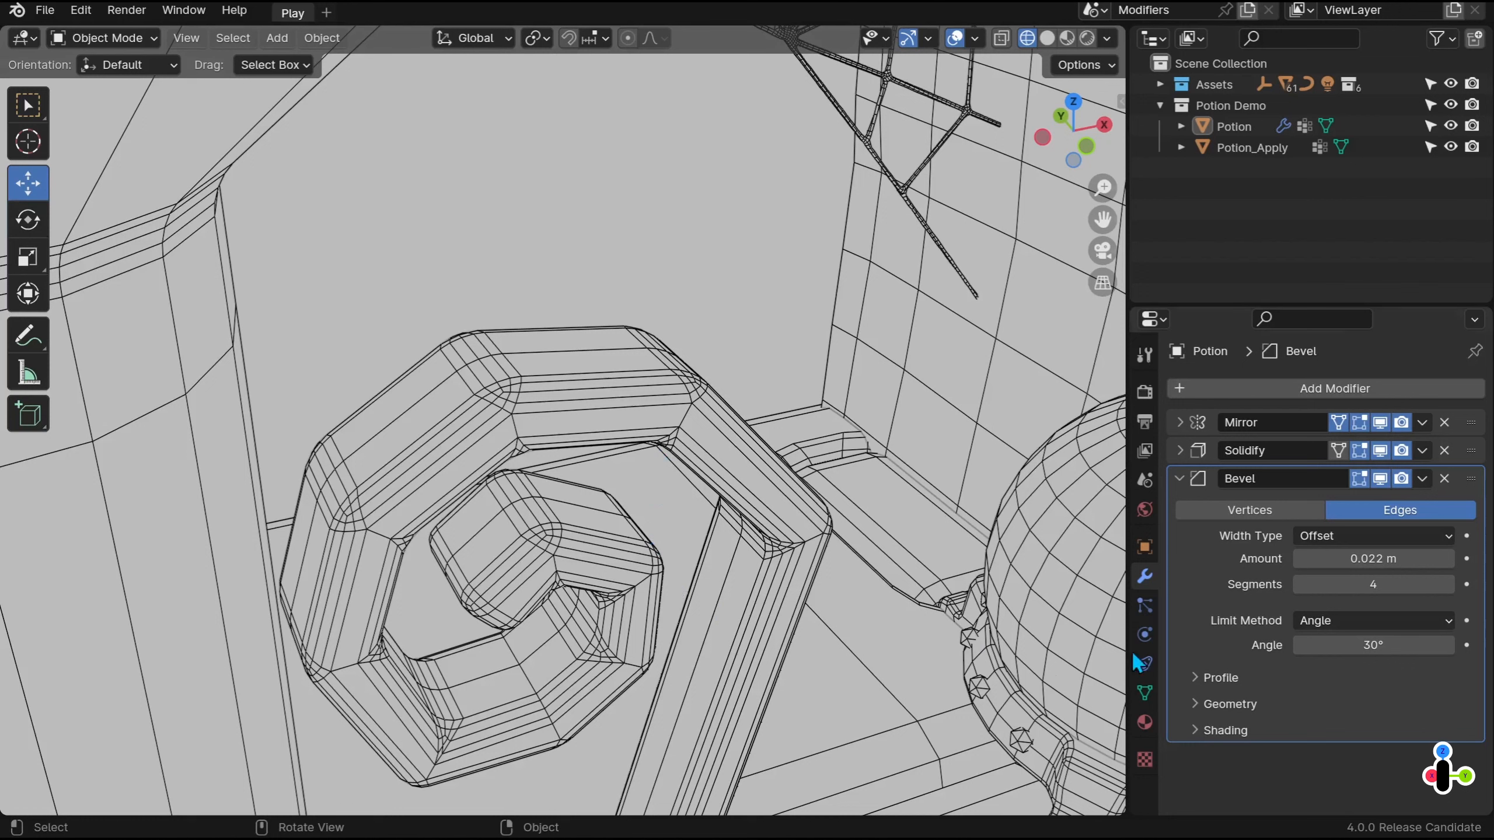
drag(1339, 654, 1448, 645)
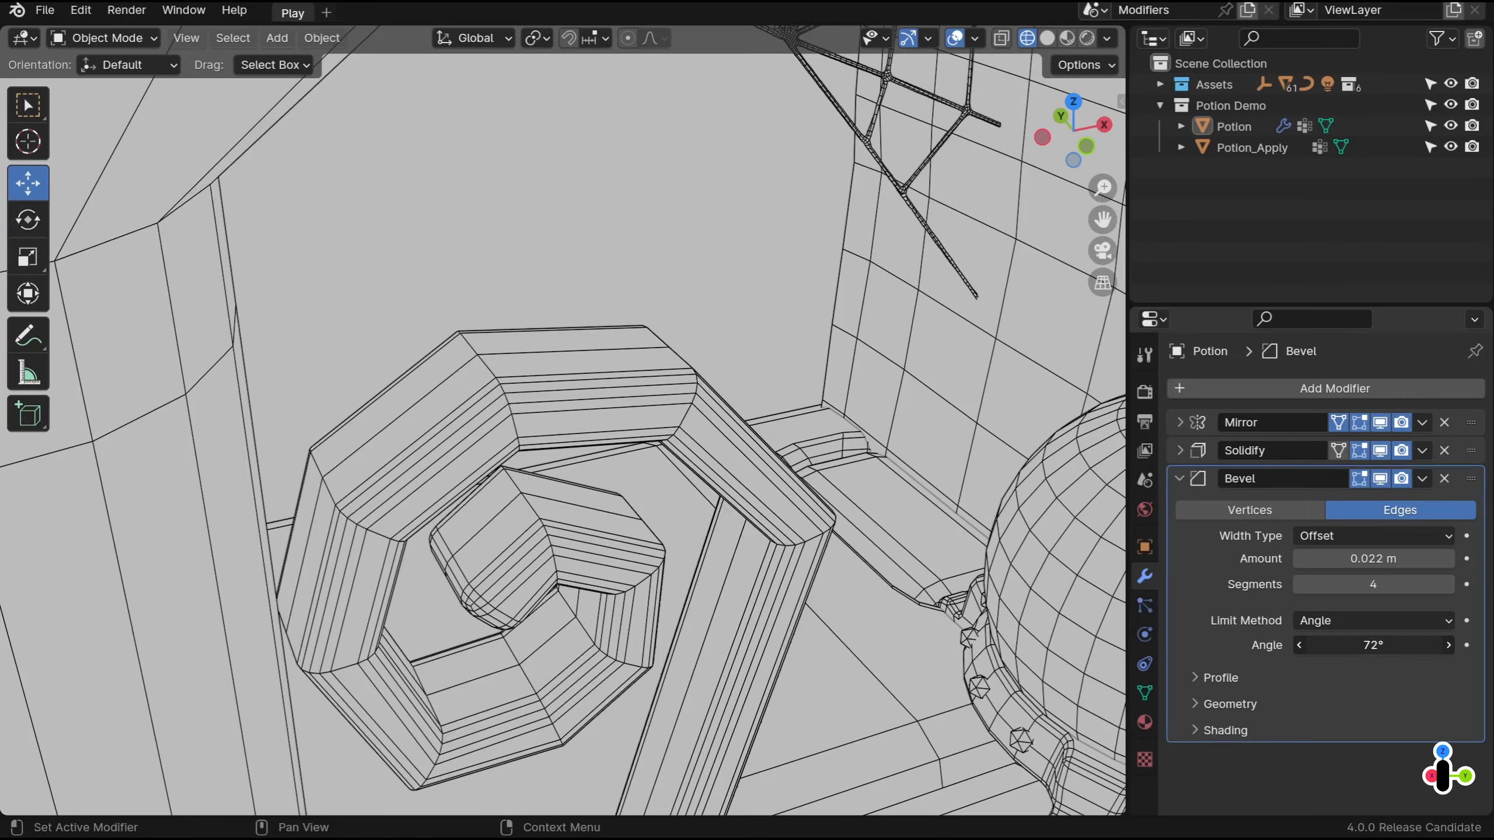
scroll(780, 517, down, 5)
shift+middle_drag(410, 320, 664, 500)
click(1179, 479)
Add a Subdivision Surface modifier to the Potion bottle below Bevel and turn off its Optimal Display option
click(1221, 390)
mouse_move(1221, 390)
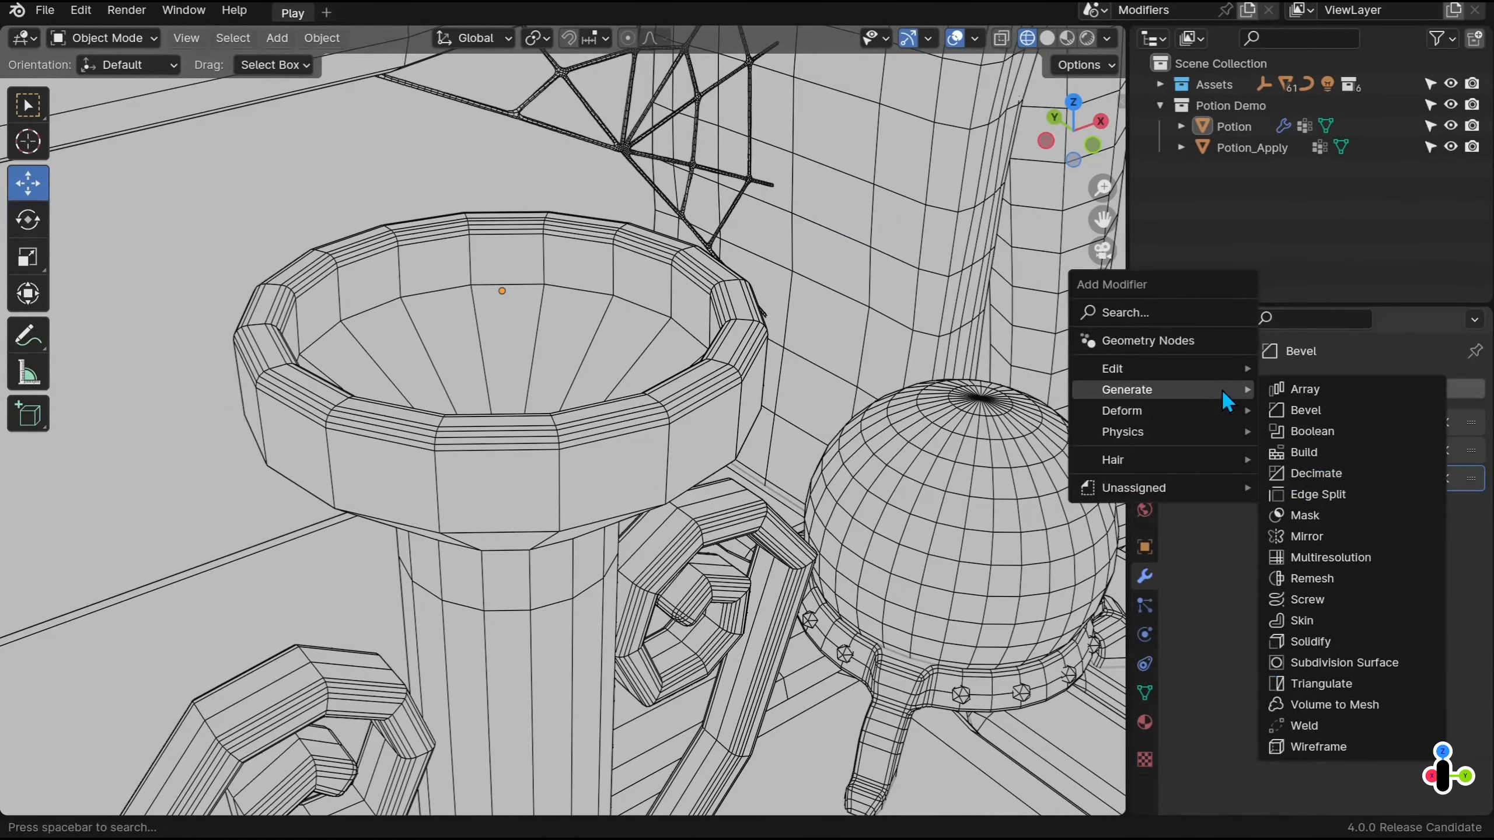
click(1345, 664)
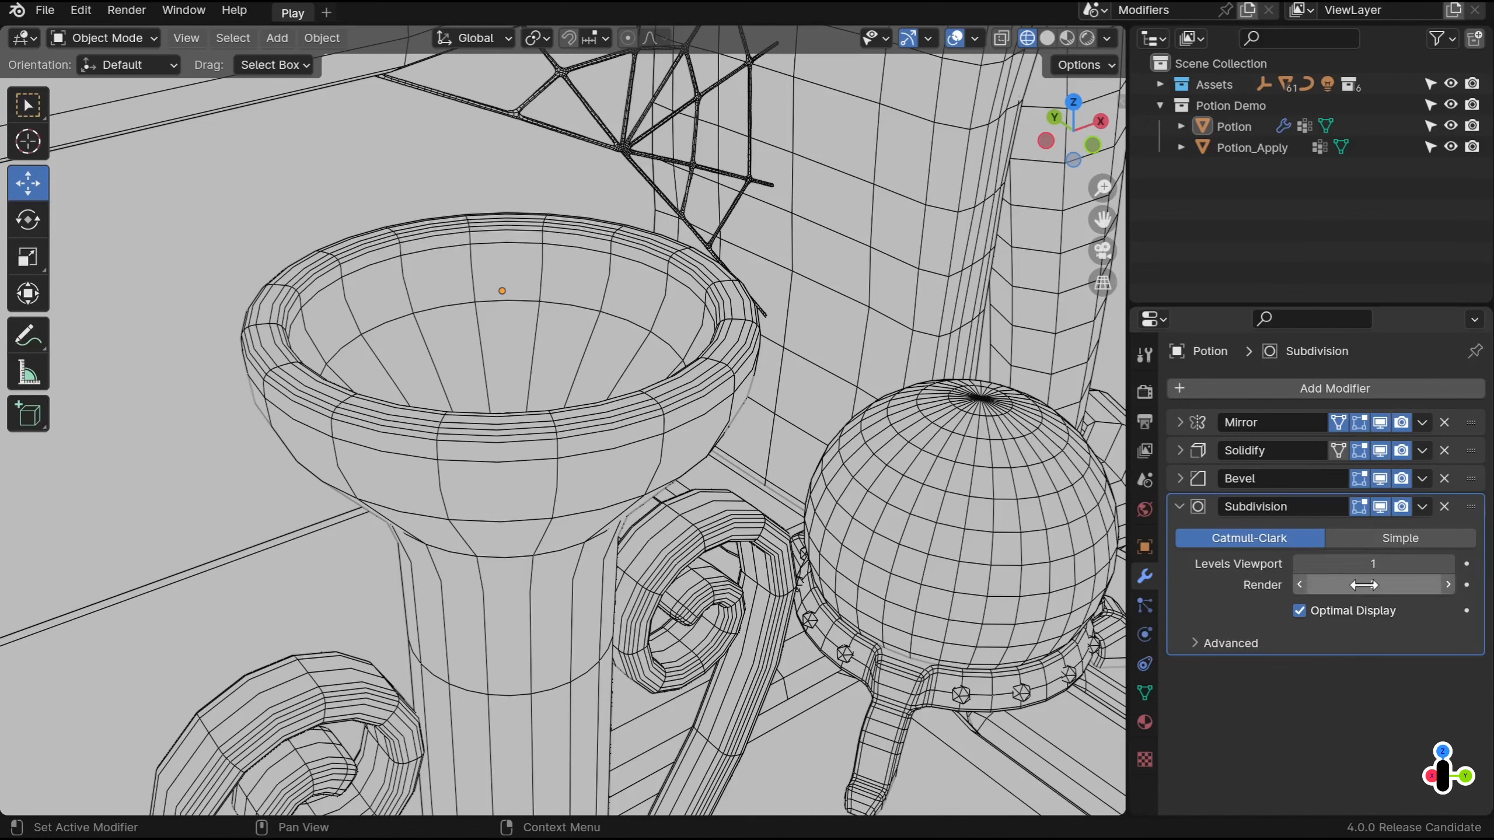
click(1300, 612)
middle_drag(908, 537, 887, 538)
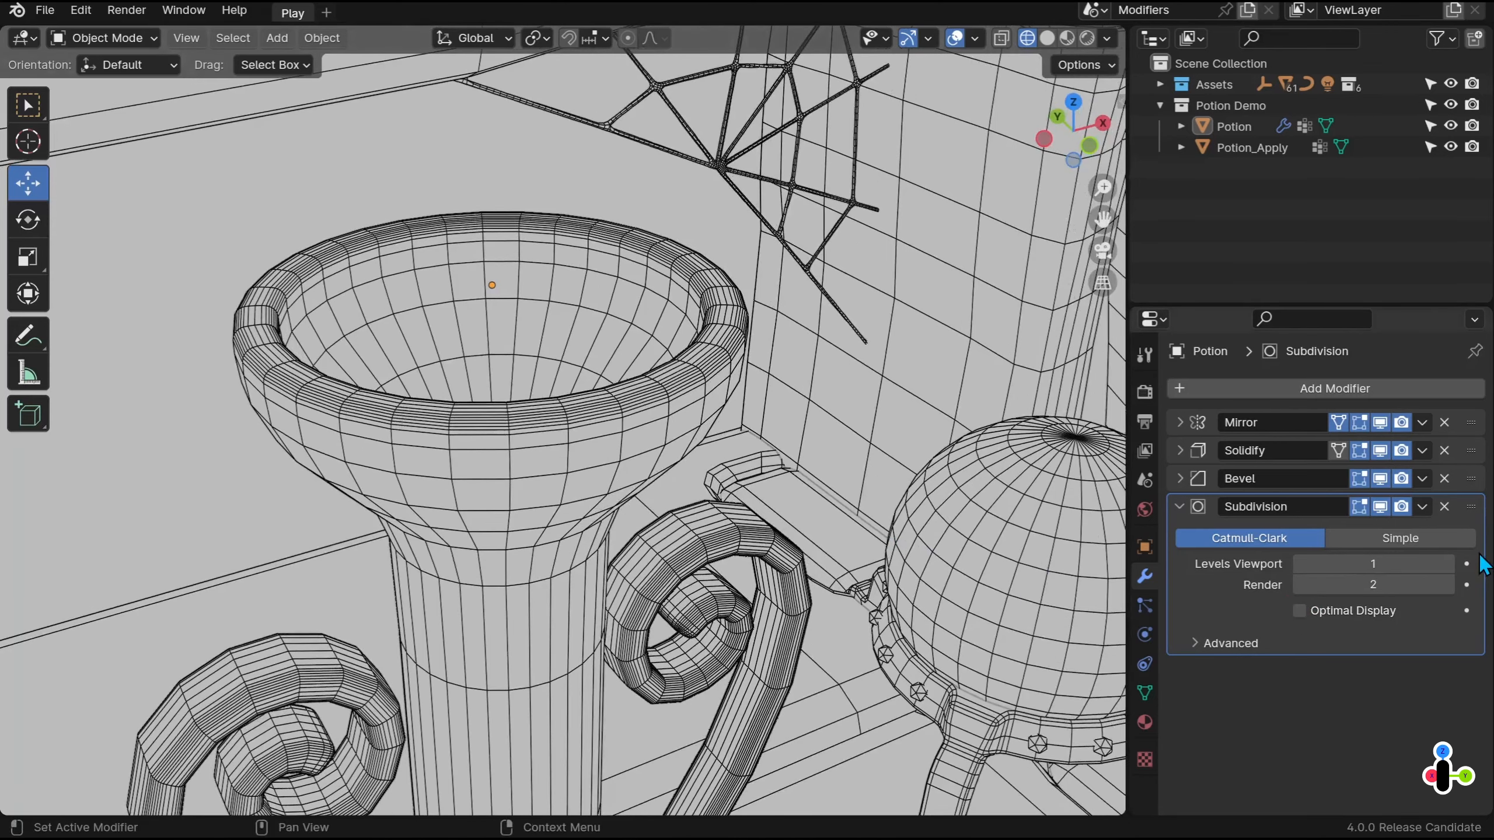
Try a viewport level of 4 on the Subdivision modifier, and set it back to 1
click(1451, 563)
click(1451, 563)
click(1451, 564)
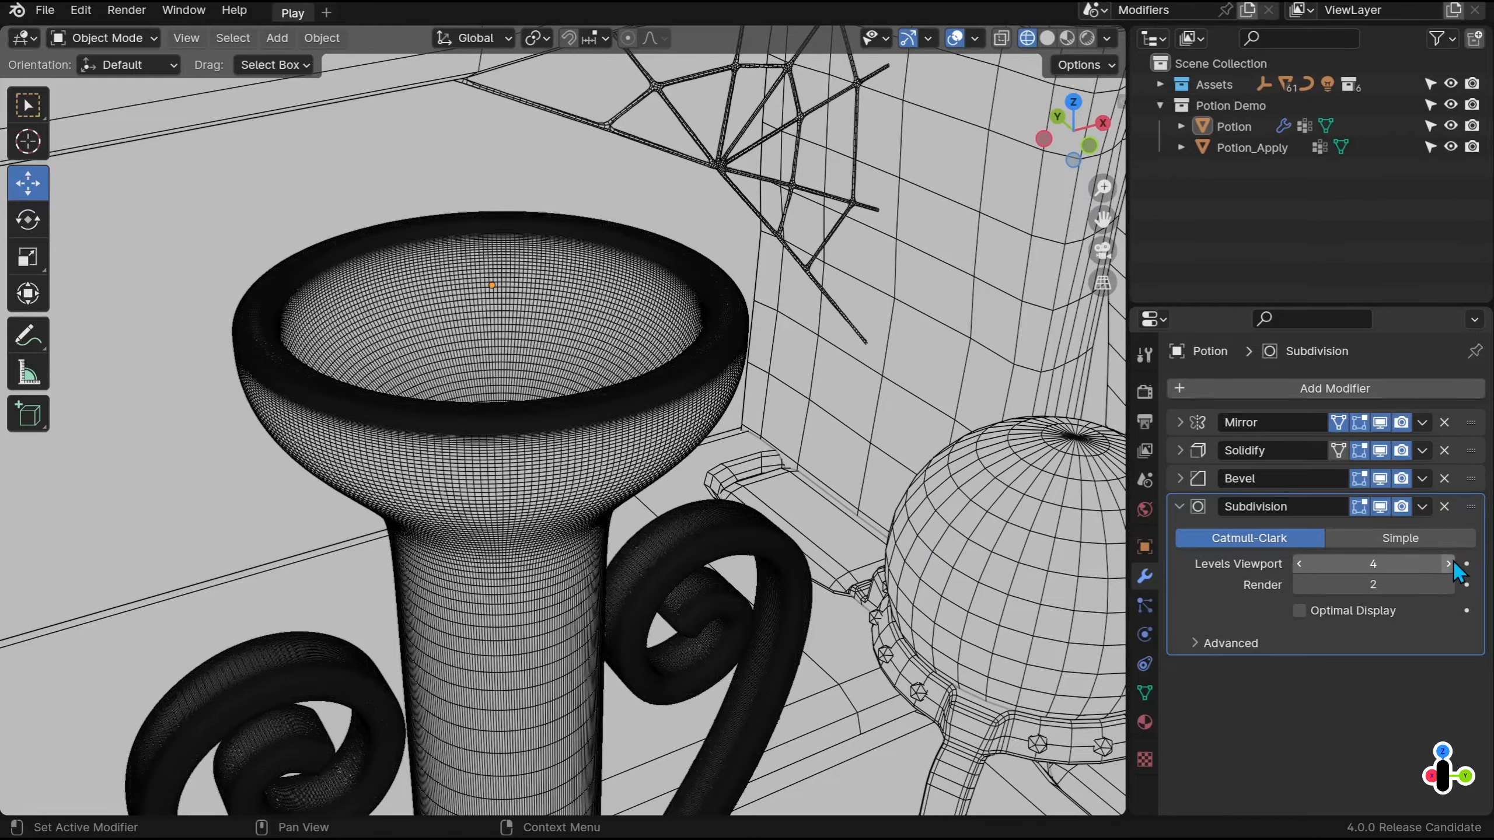
middle_drag(1000, 557, 794, 582)
scroll(713, 596, up, 8)
click(1360, 564)
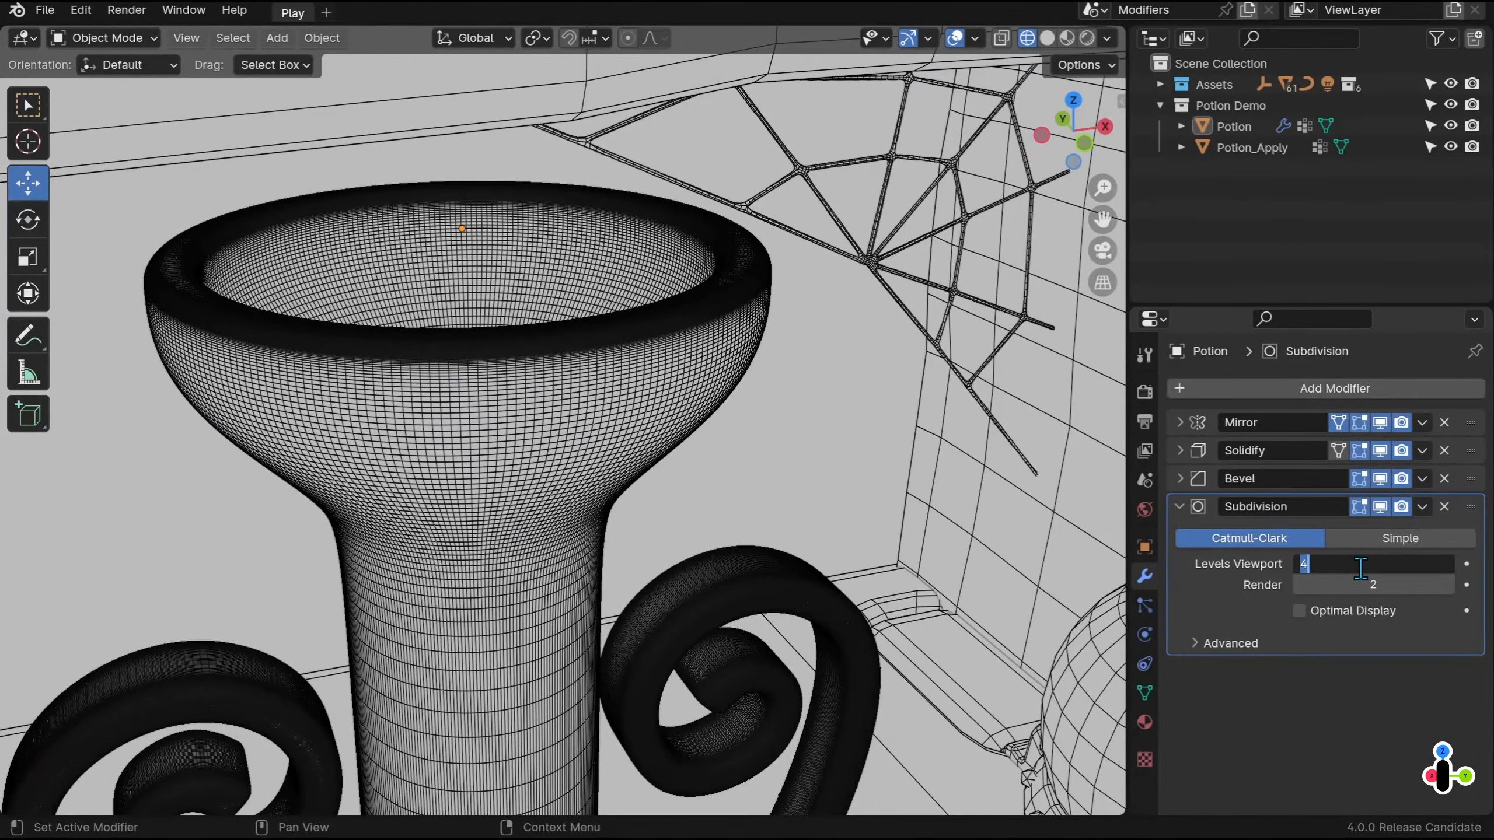
text(1)
key(Return)
scroll(814, 542, down, 5)
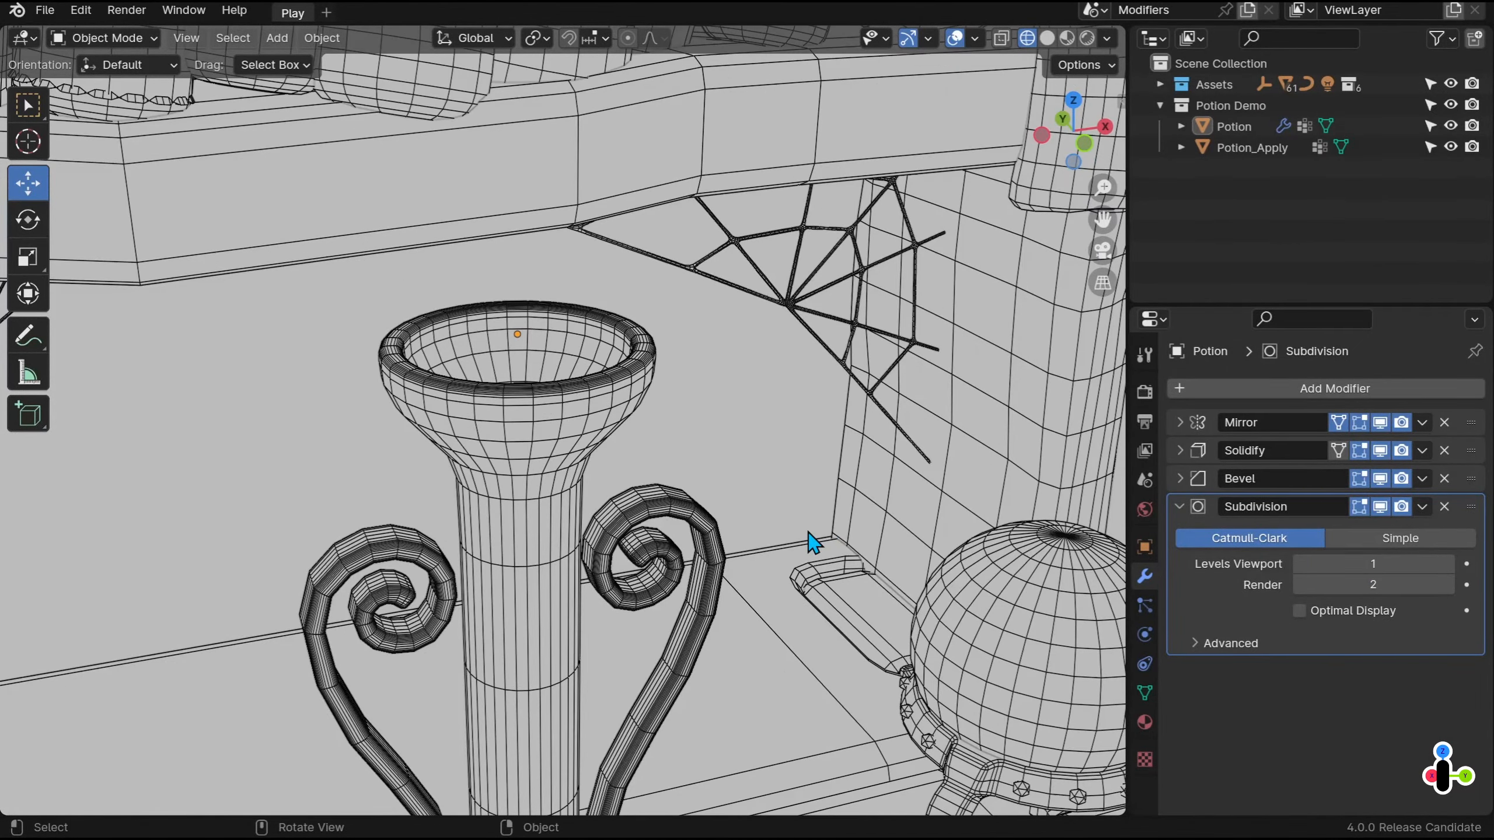
Show the scene in Material Preview shading, framing both potion bottles
key(z)
click(811, 651)
scroll(765, 668, down, 7)
middle_drag(724, 681, 642, 664)
scroll(694, 588, up, 2)
Set the Subdivision modifier's viewport level to 2 and collapse its settings
key(ctrl+2)
shift+middle_drag(741, 529, 946, 365)
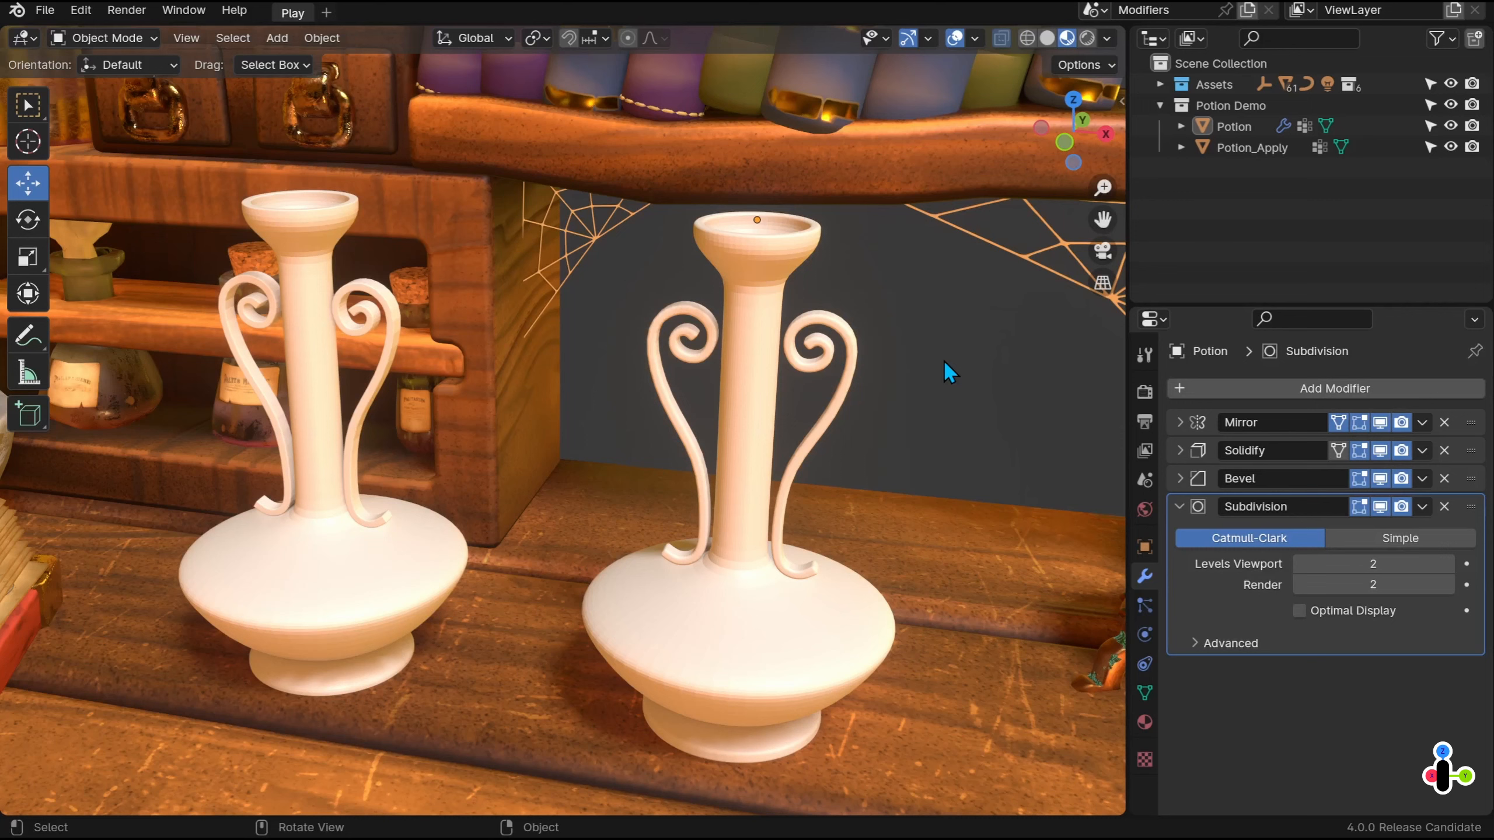
click(1179, 507)
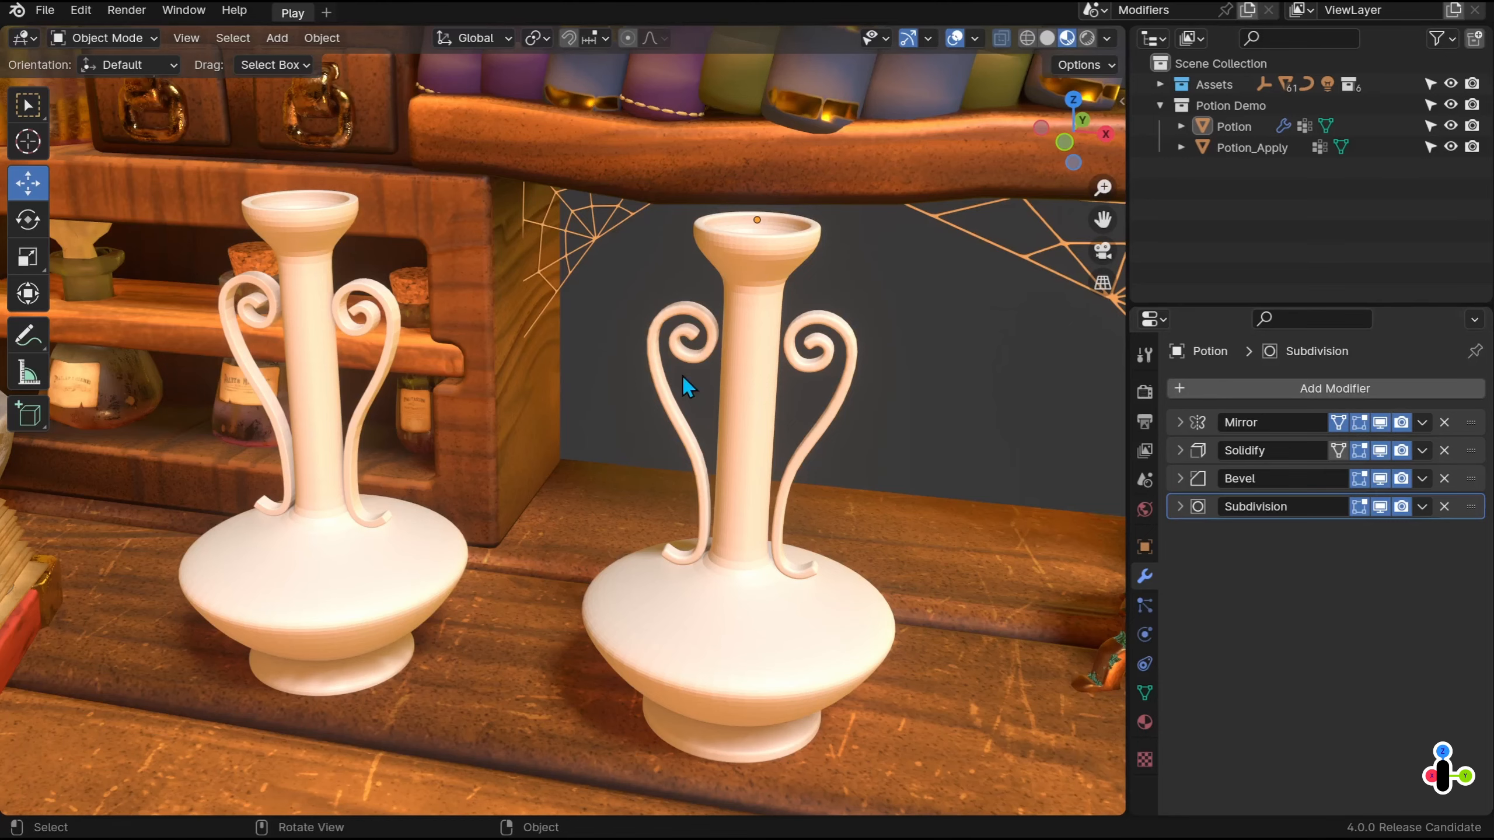
Turn the viewport display of Bevel and then Solidify off and back on to compare the bottle's rim and handles
middle_drag(749, 283, 853, 315)
shift+middle_drag(852, 315, 717, 501)
scroll(694, 481, up, 6)
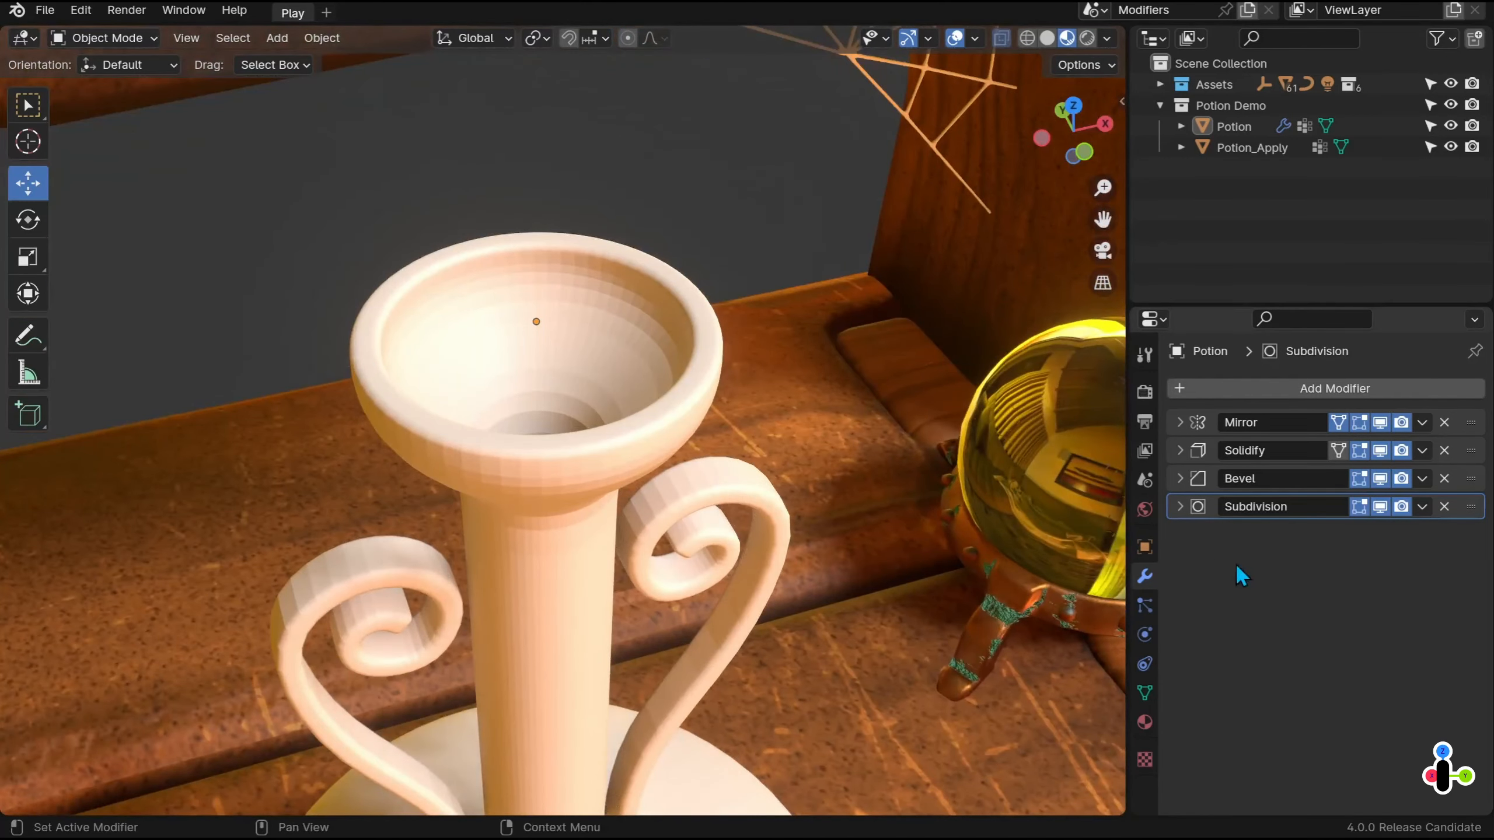
click(1381, 480)
click(1381, 479)
click(1380, 479)
click(1381, 479)
click(1380, 451)
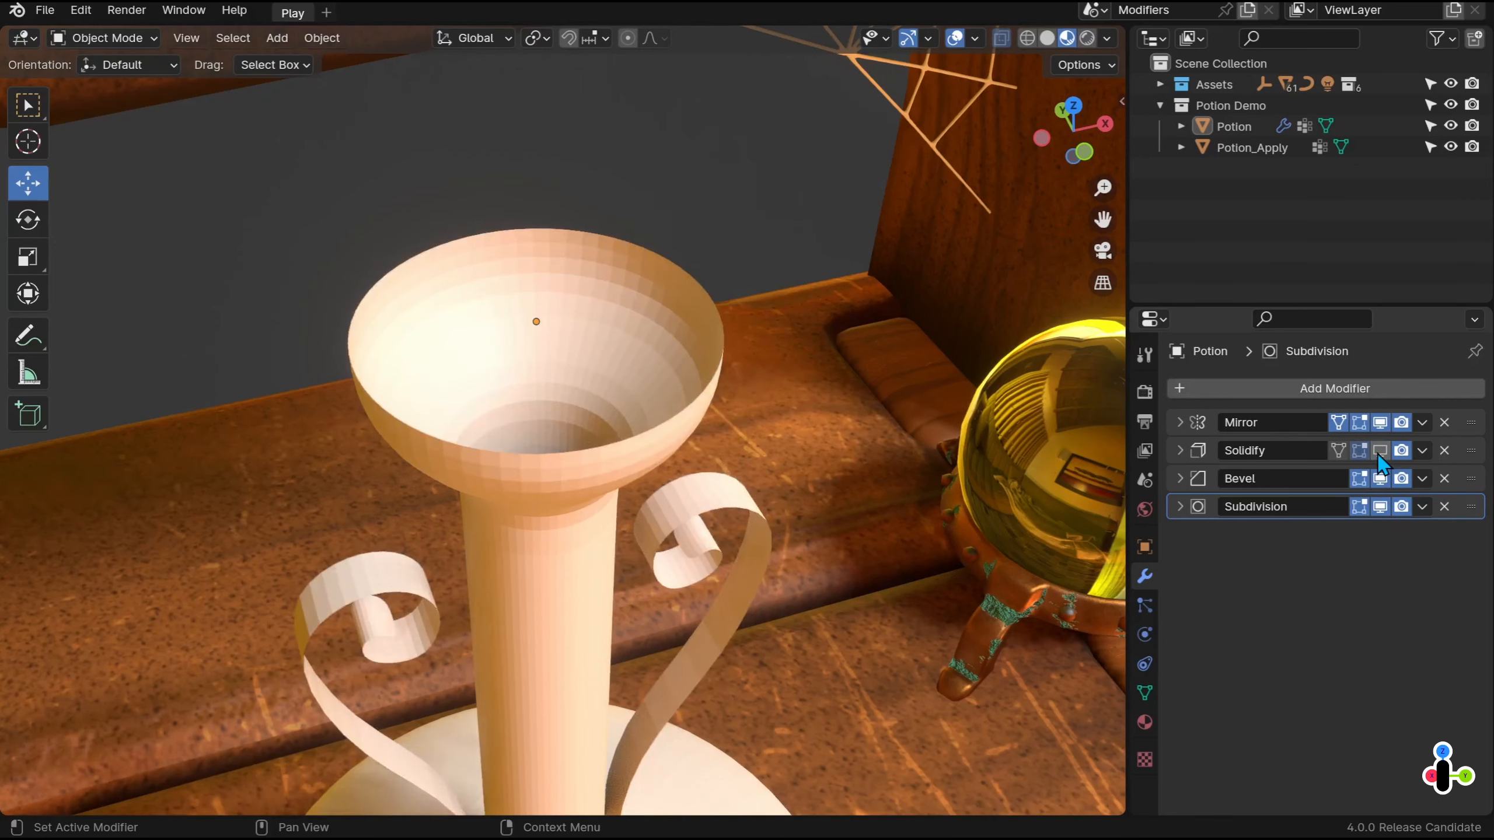
click(1379, 450)
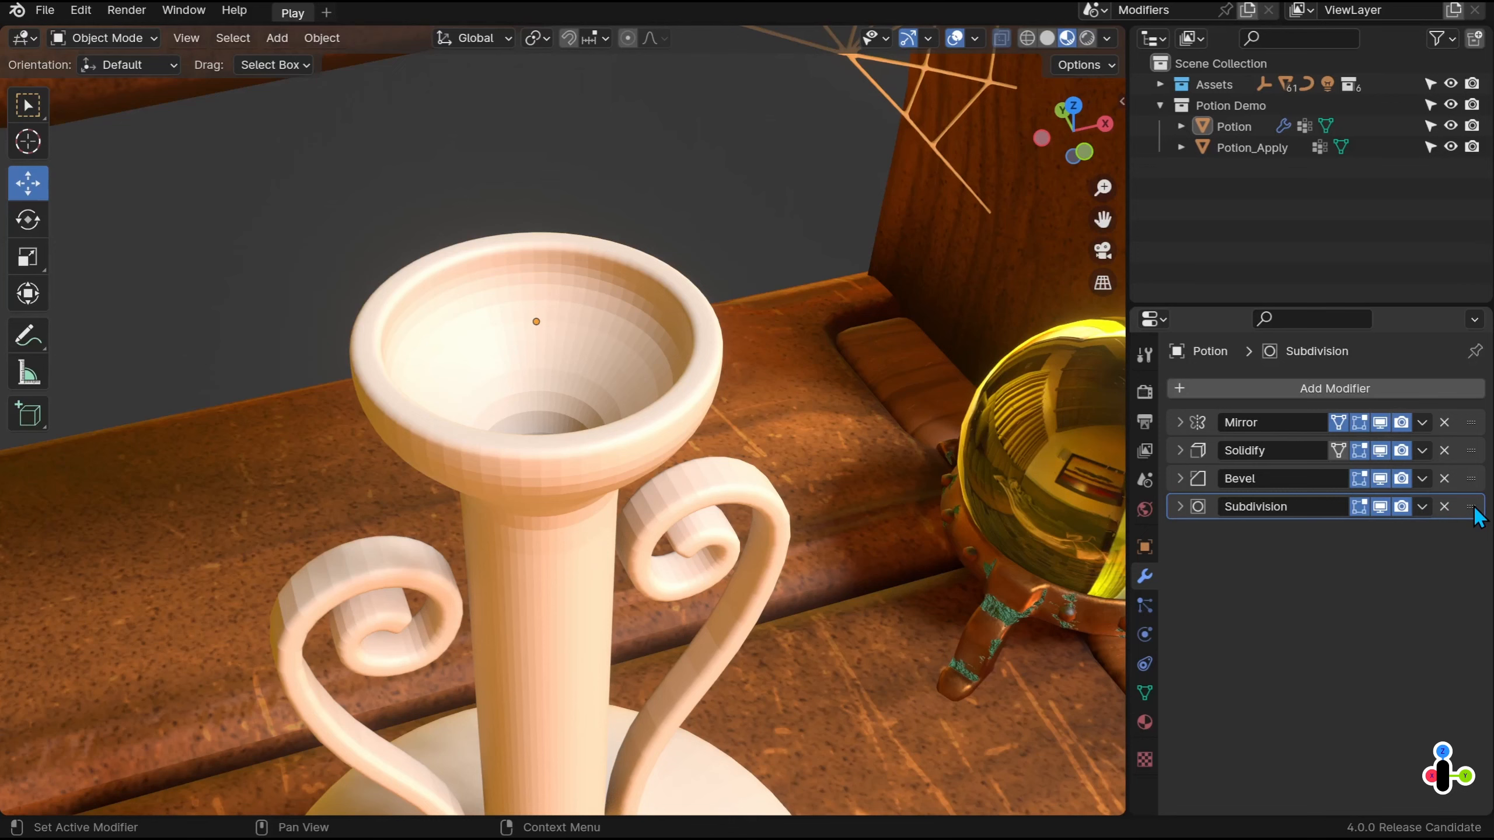
Move the Subdivision modifier to the top of the stack, and hide Solidify and Bevel in the viewport
drag(1474, 509, 1472, 420)
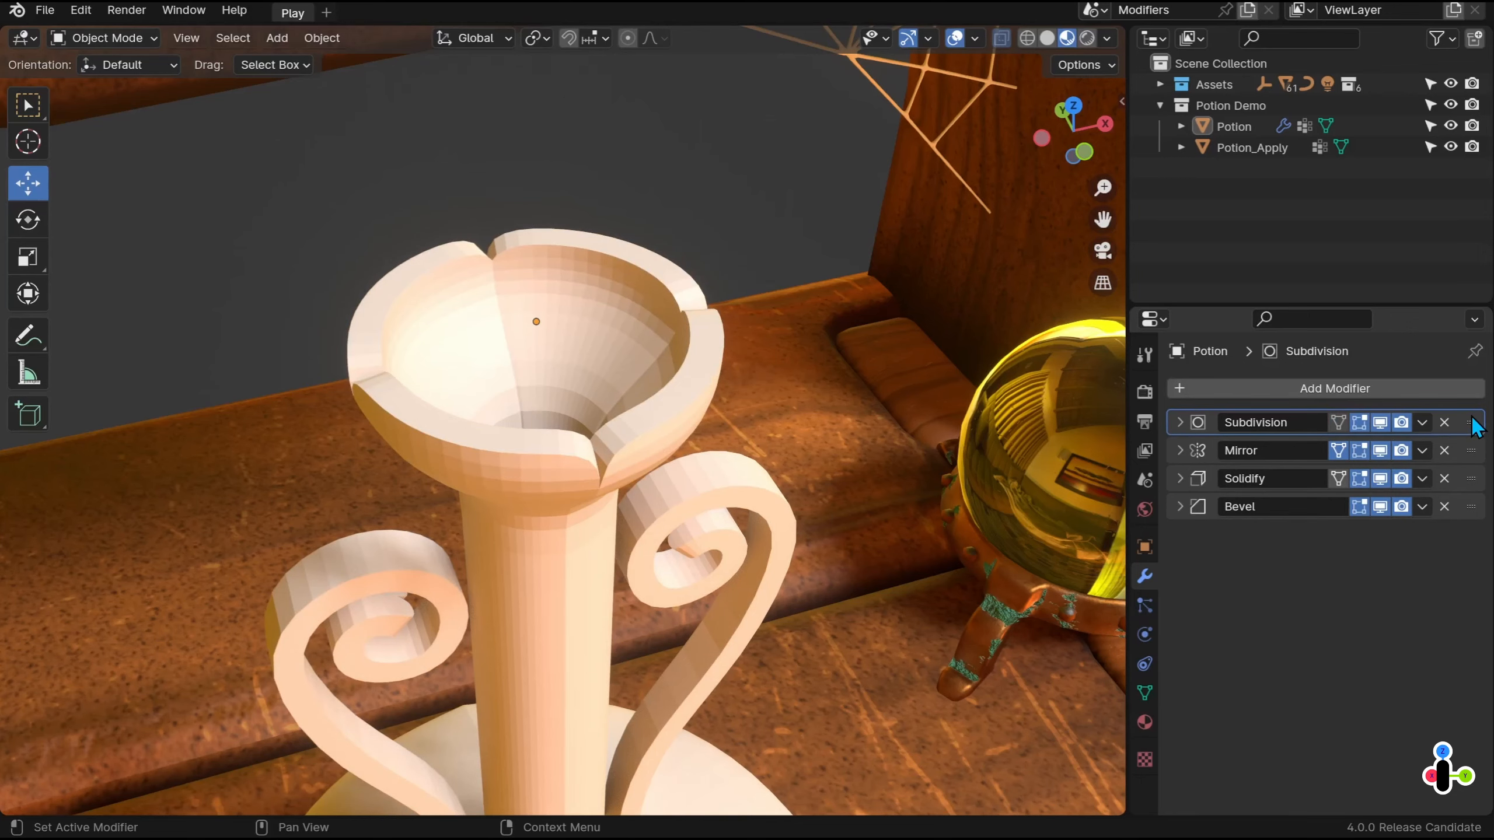
middle_drag(676, 447, 702, 425)
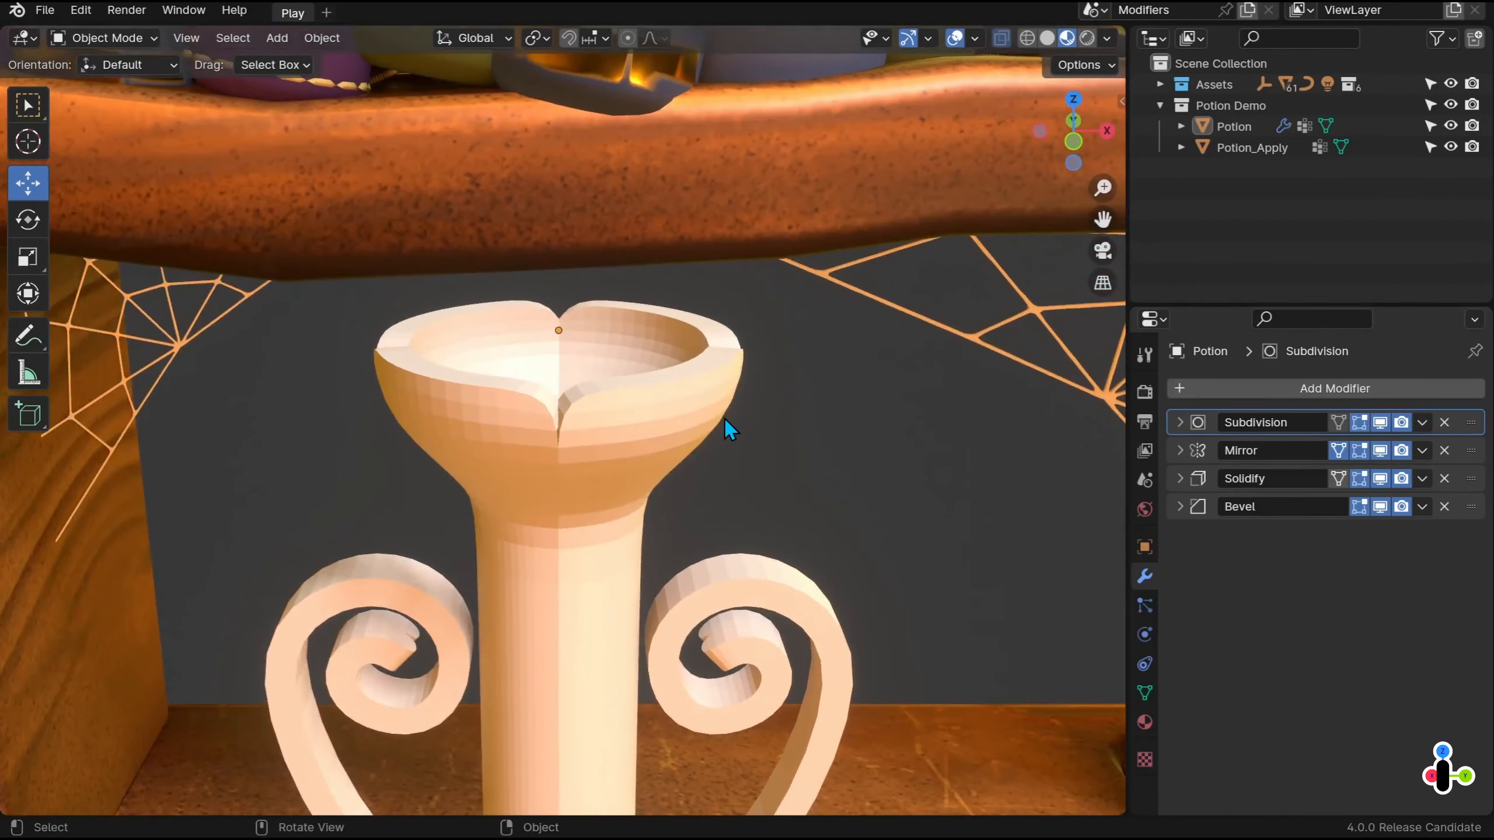
drag(1380, 479, 1384, 513)
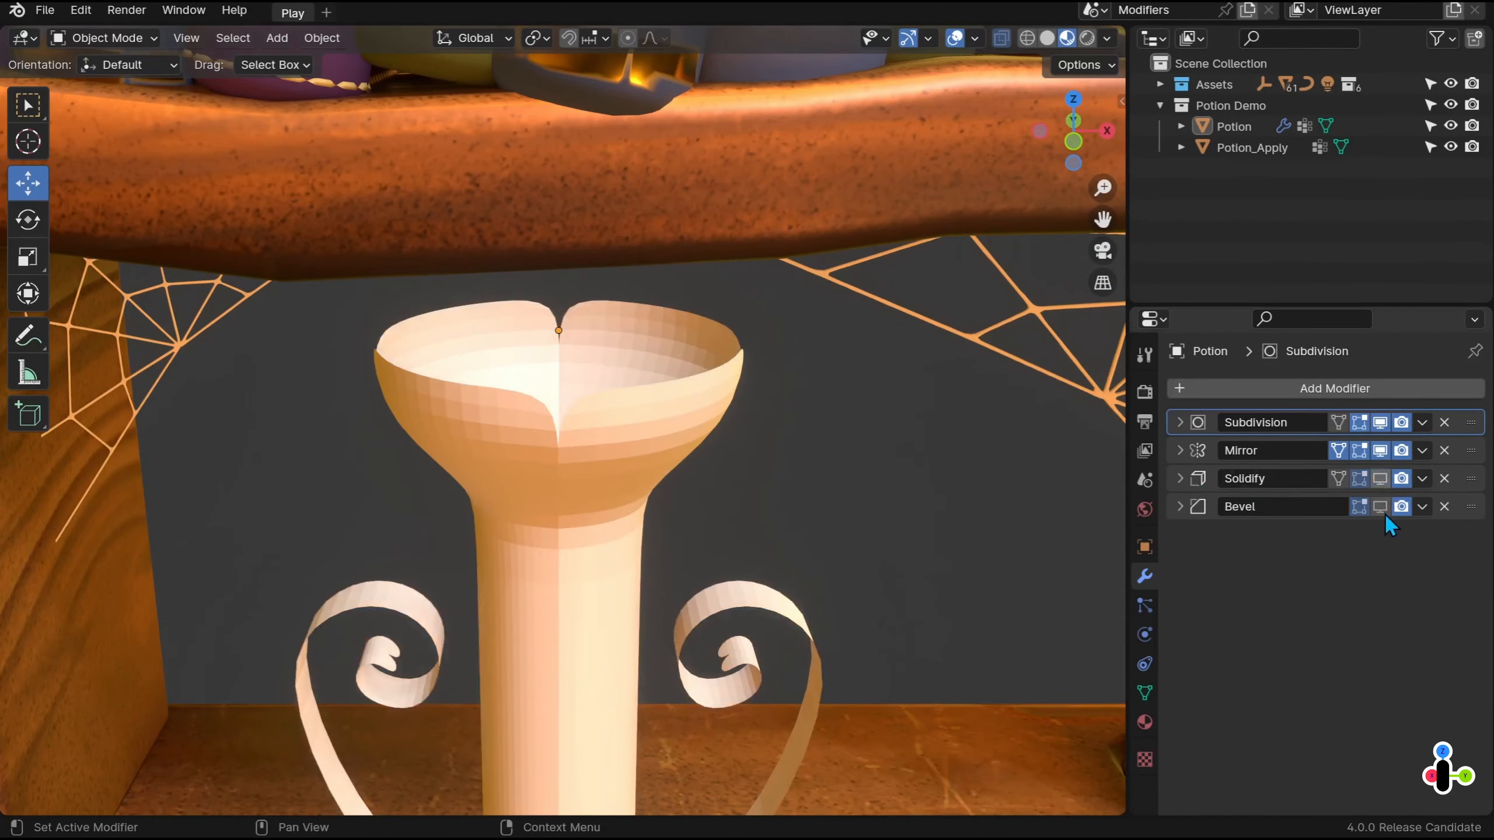
Hide the Mirror and Subdivision modifiers in the viewport to examine the unmirrored half, and show both again
middle_drag(836, 401, 849, 427)
scroll(849, 427, up, 2)
click(1380, 452)
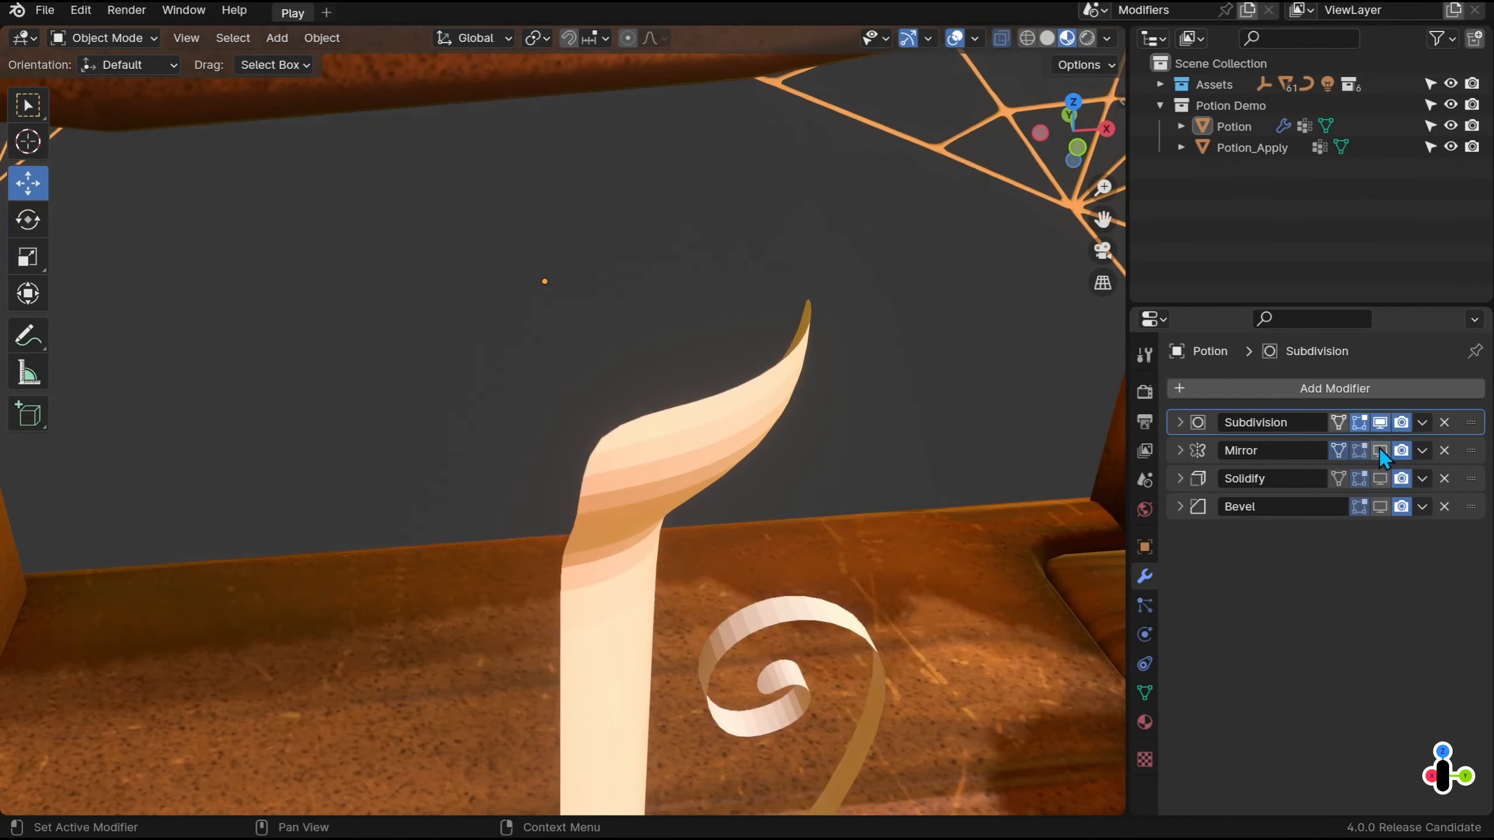
click(1379, 427)
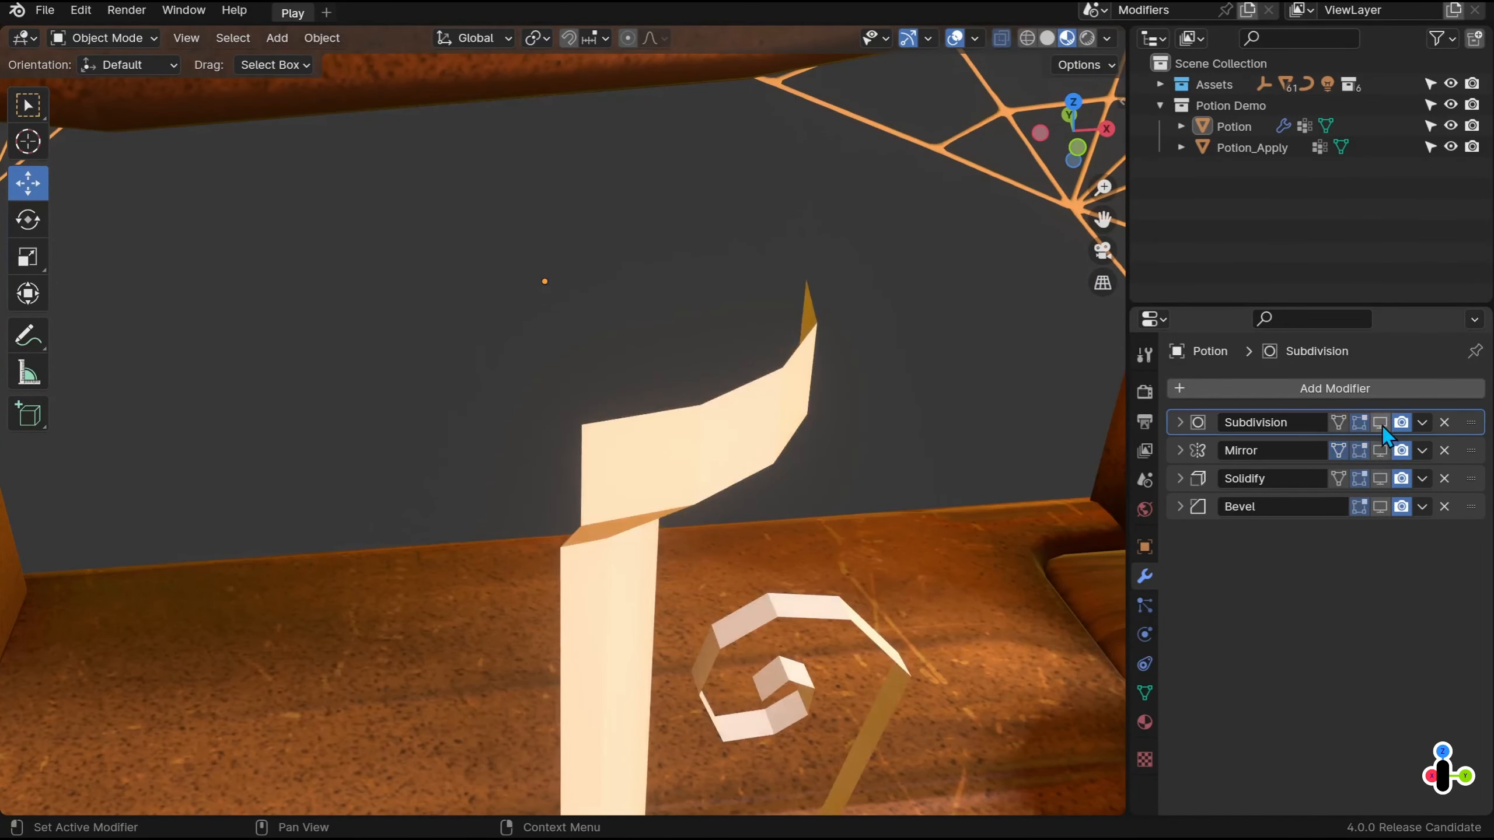
click(1379, 422)
middle_drag(1000, 500, 1059, 509)
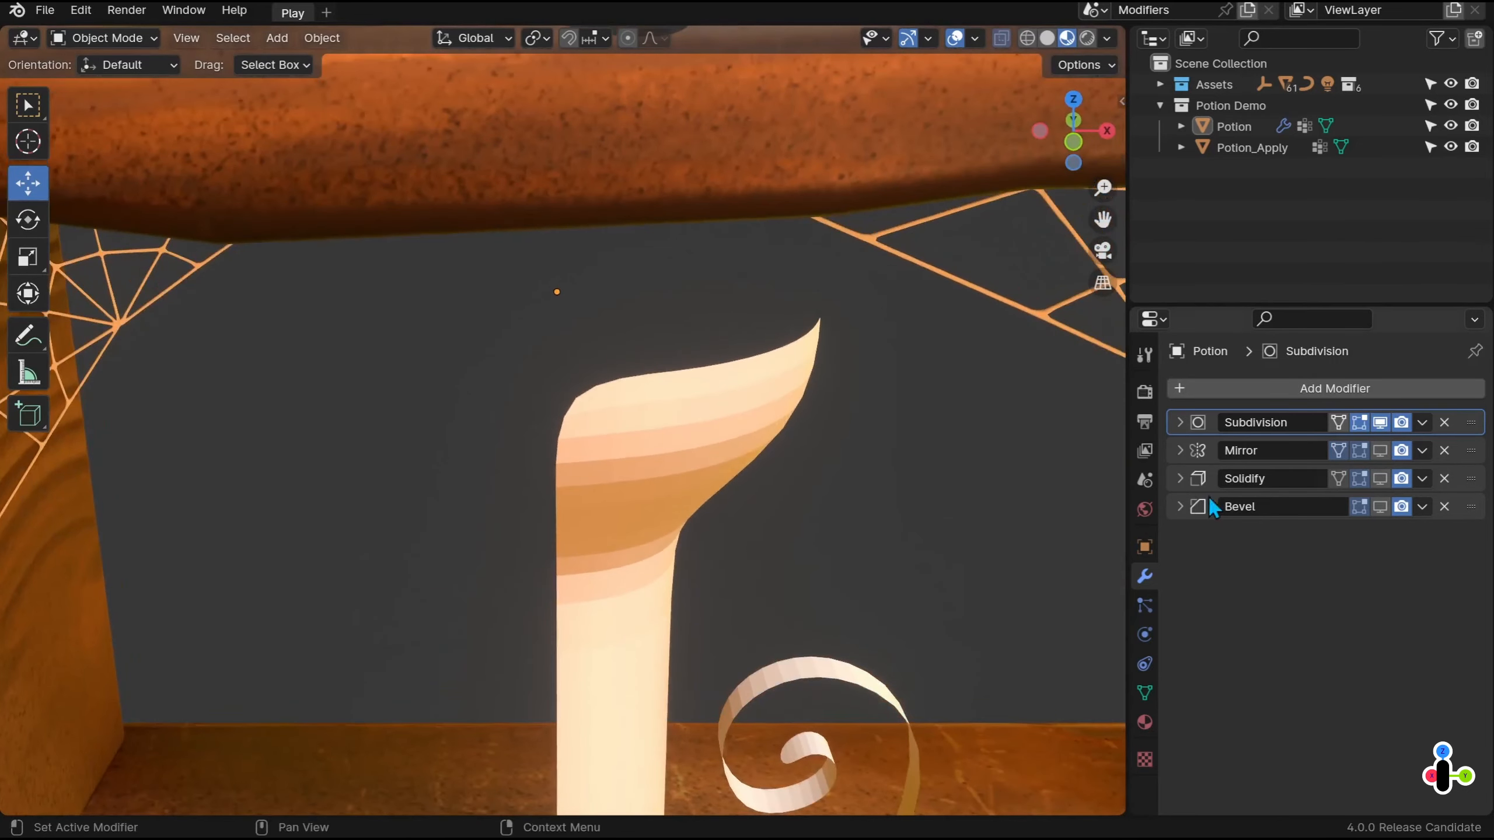
click(1380, 451)
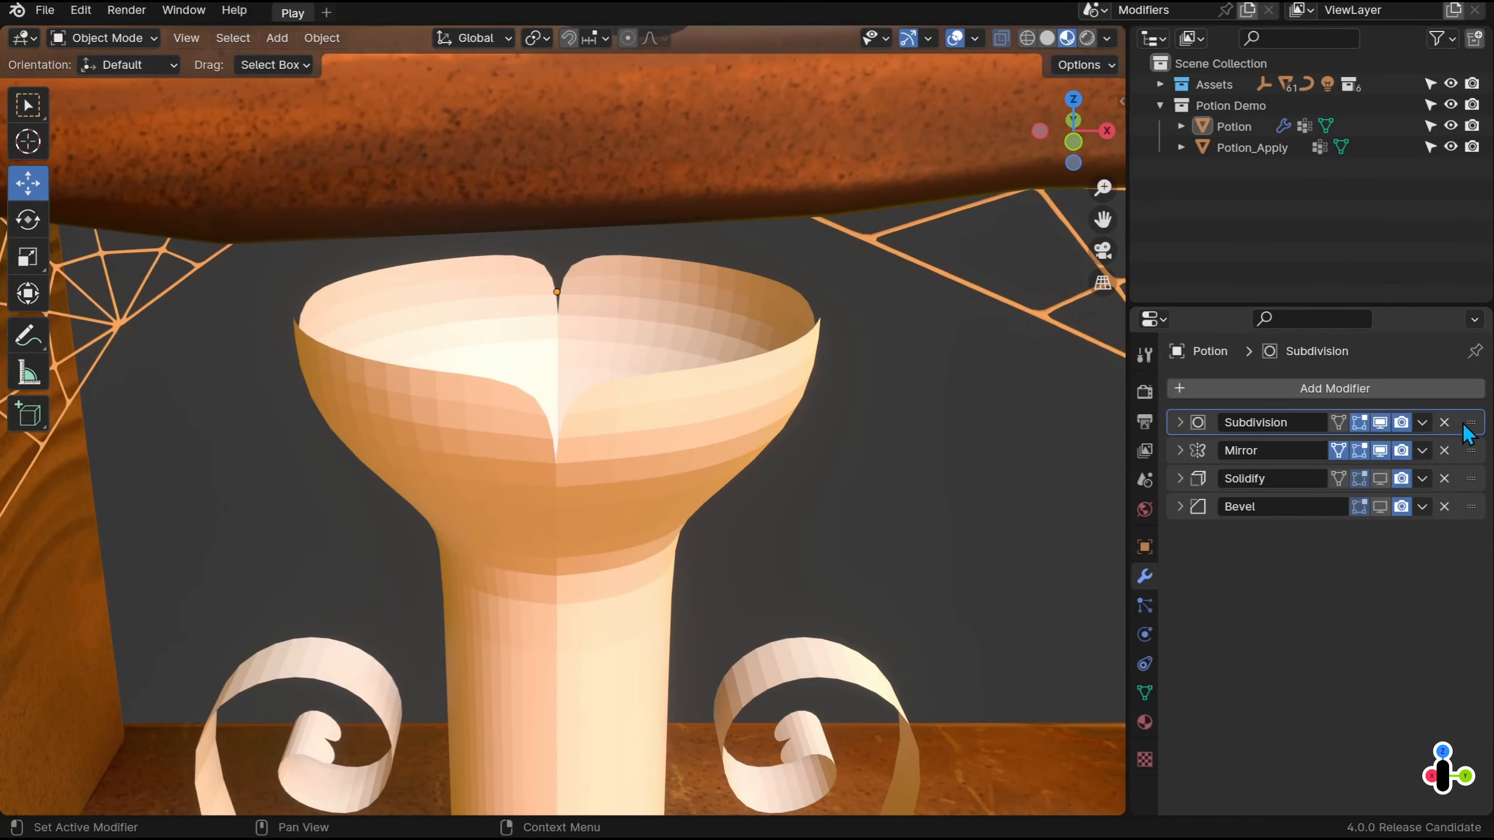
Move the Subdivision modifier directly below Mirror, and show Solidify and Bevel in the viewport again
drag(1464, 427, 1467, 457)
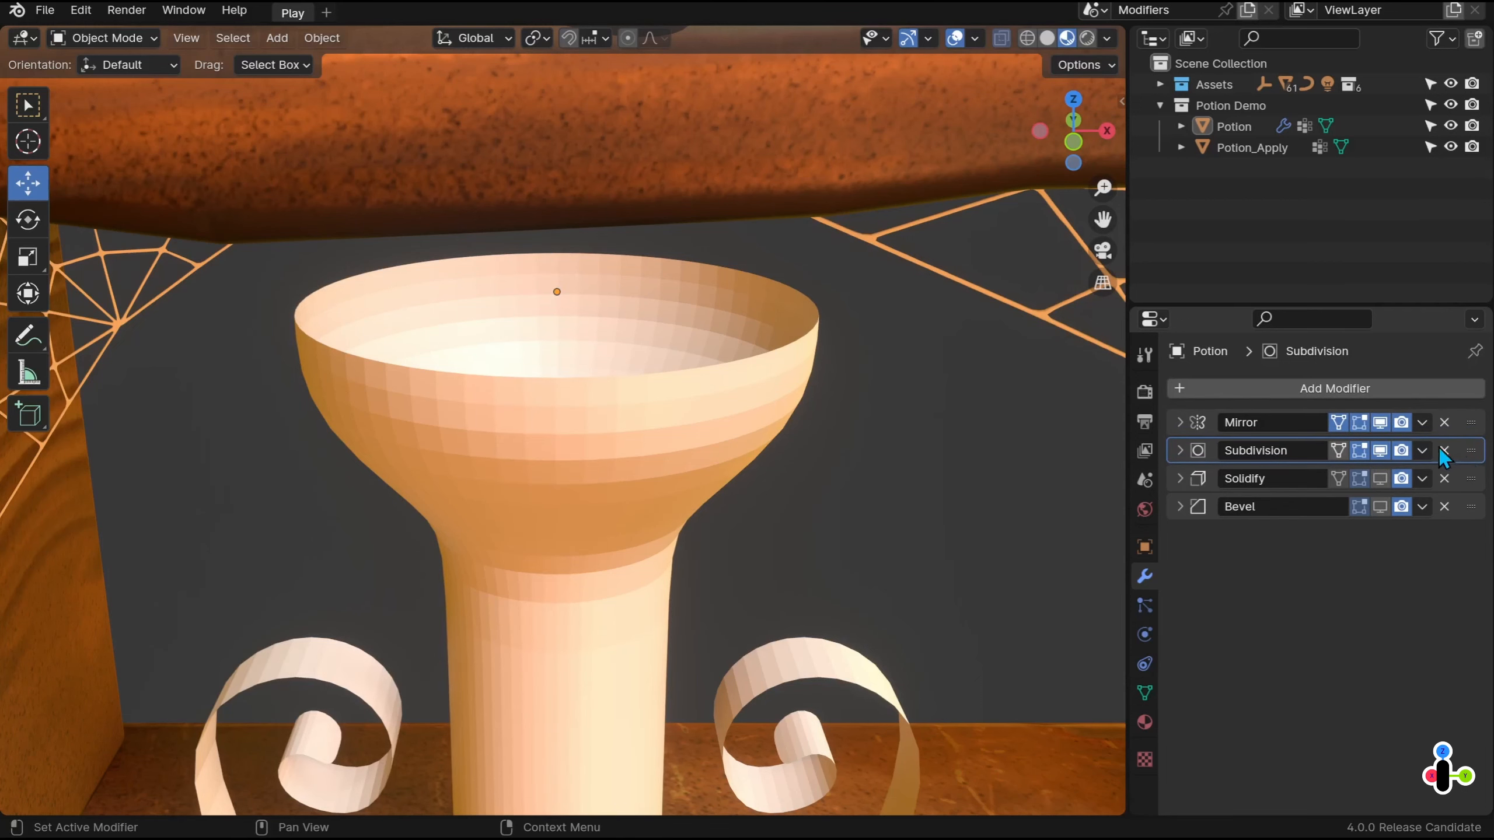
click(1380, 451)
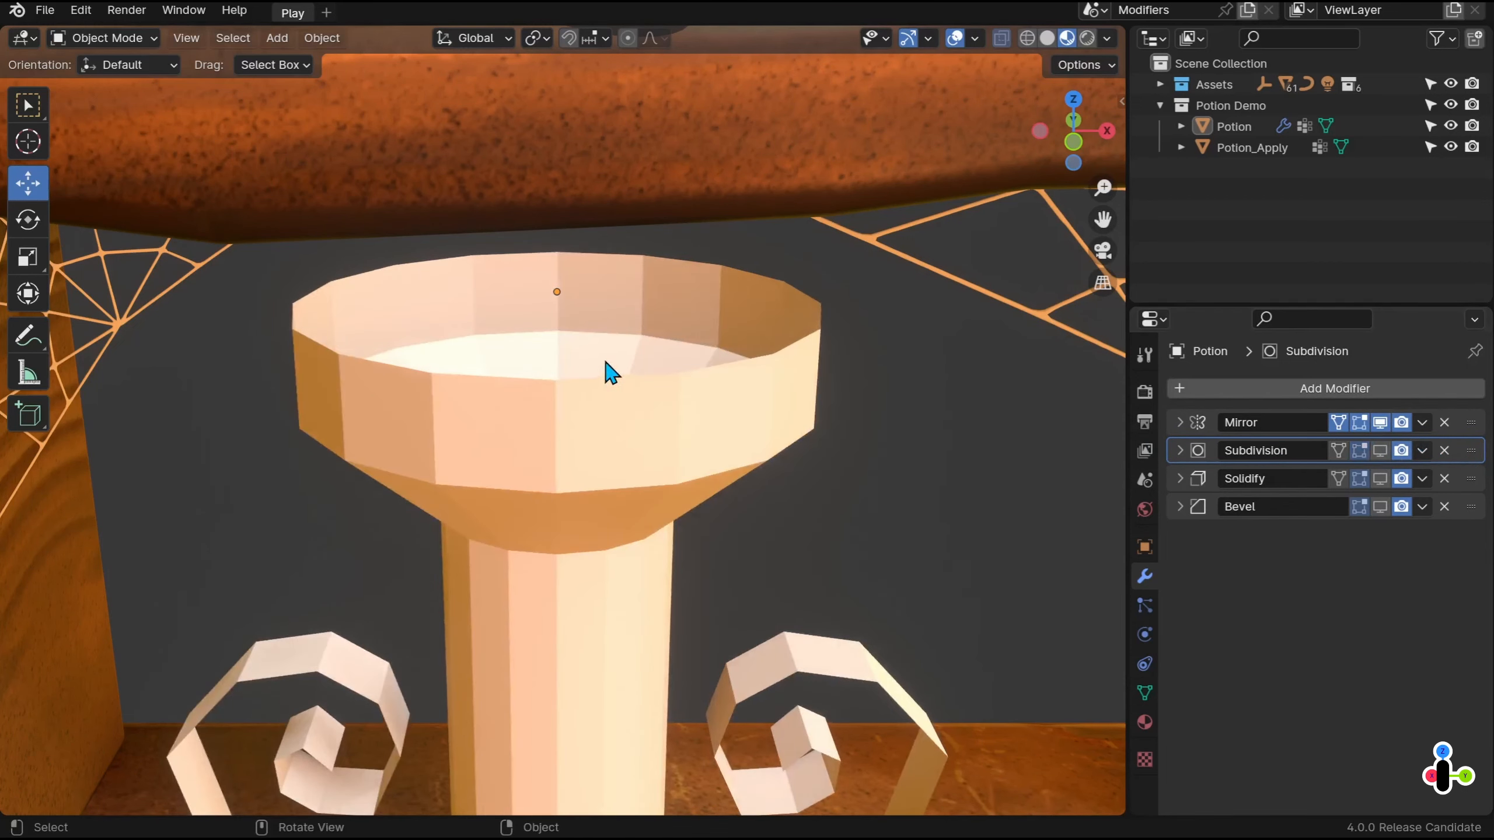
click(1379, 450)
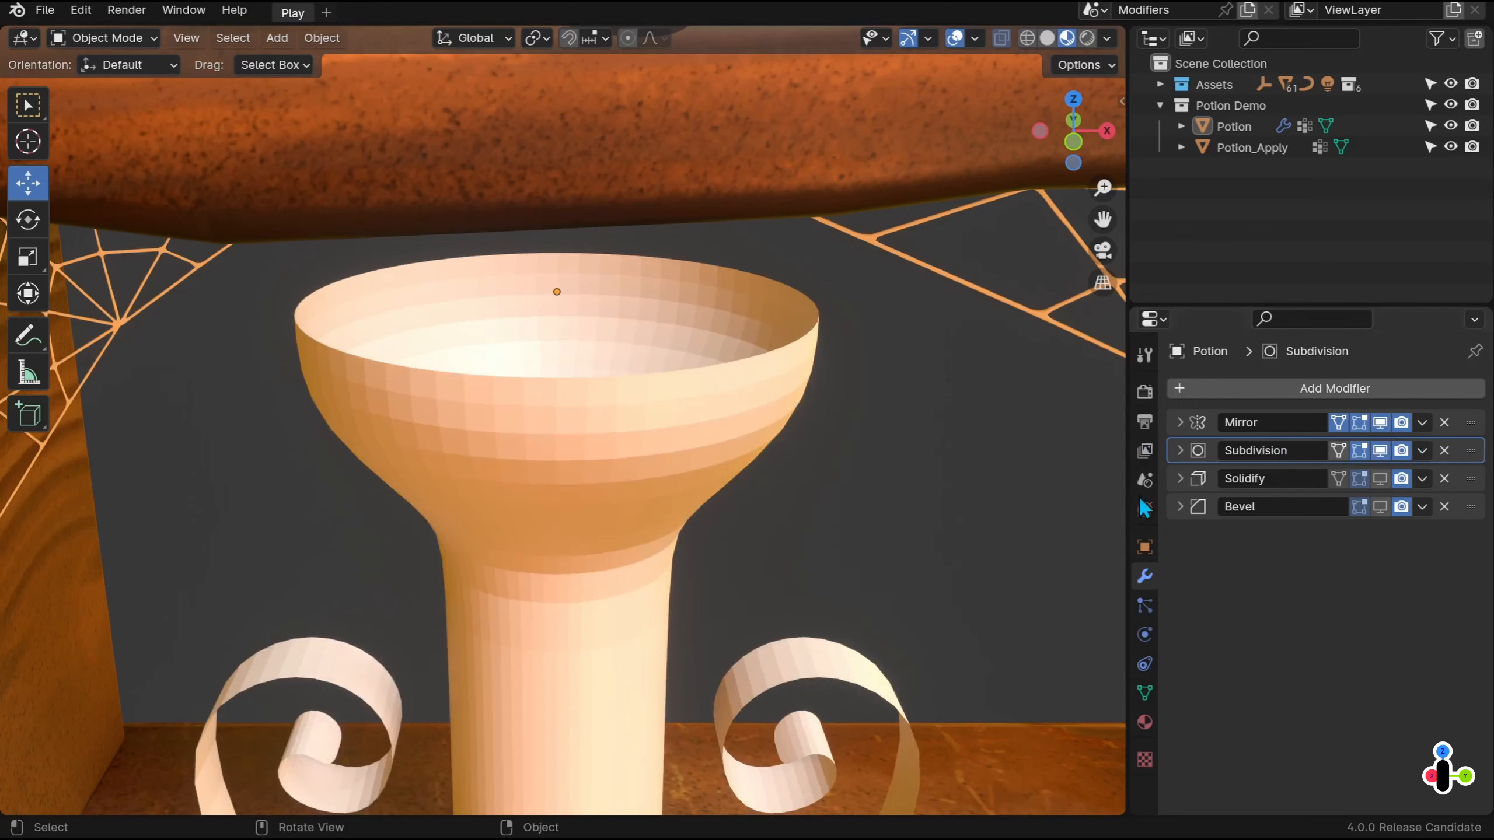
click(1380, 478)
middle_drag(741, 661, 794, 401)
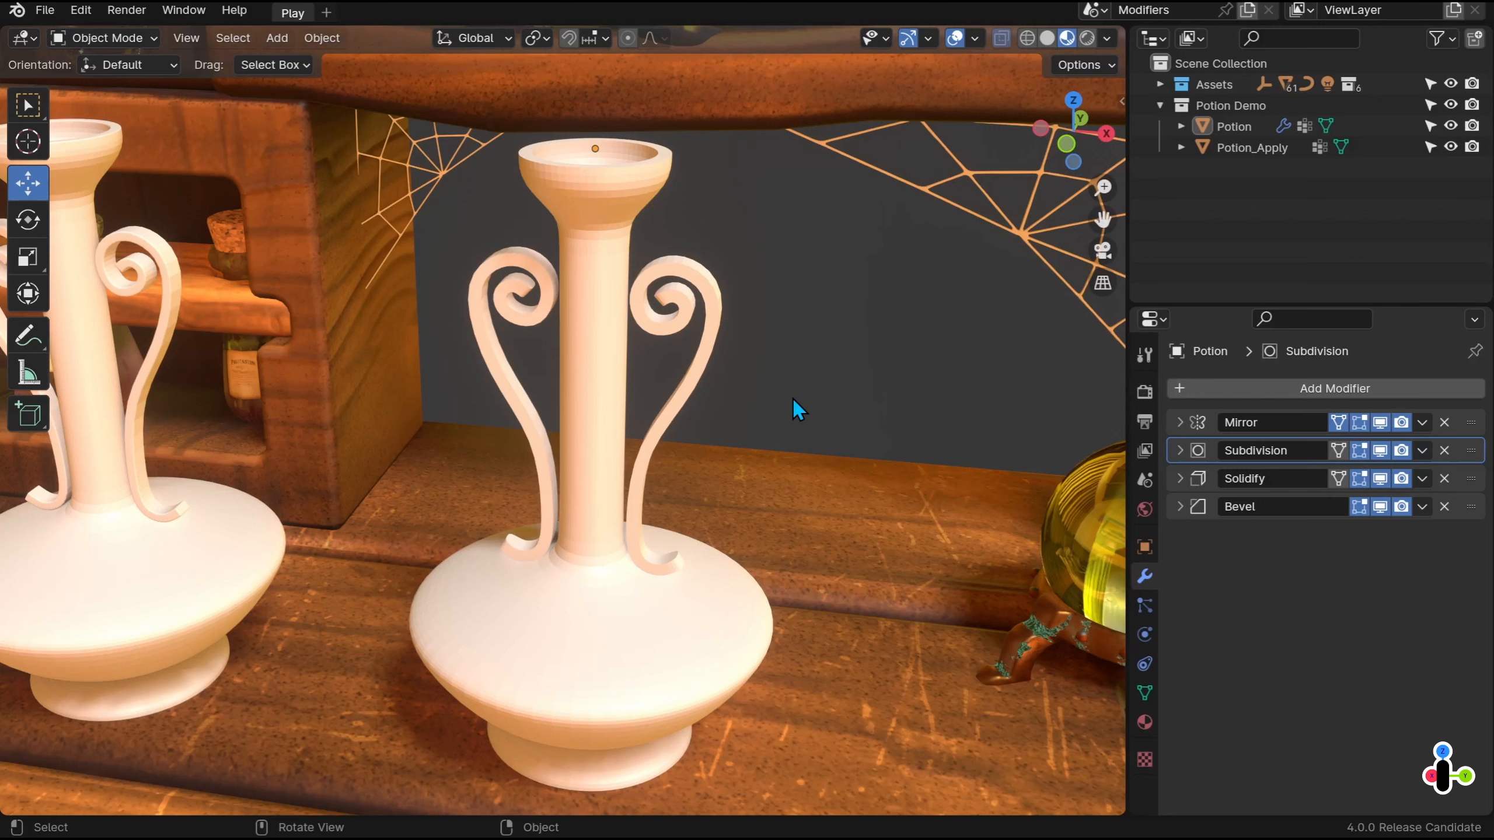
Apply the Mirror modifier to the Potion bottle, and enter Edit Mode with none of its vertices selected
click(1423, 426)
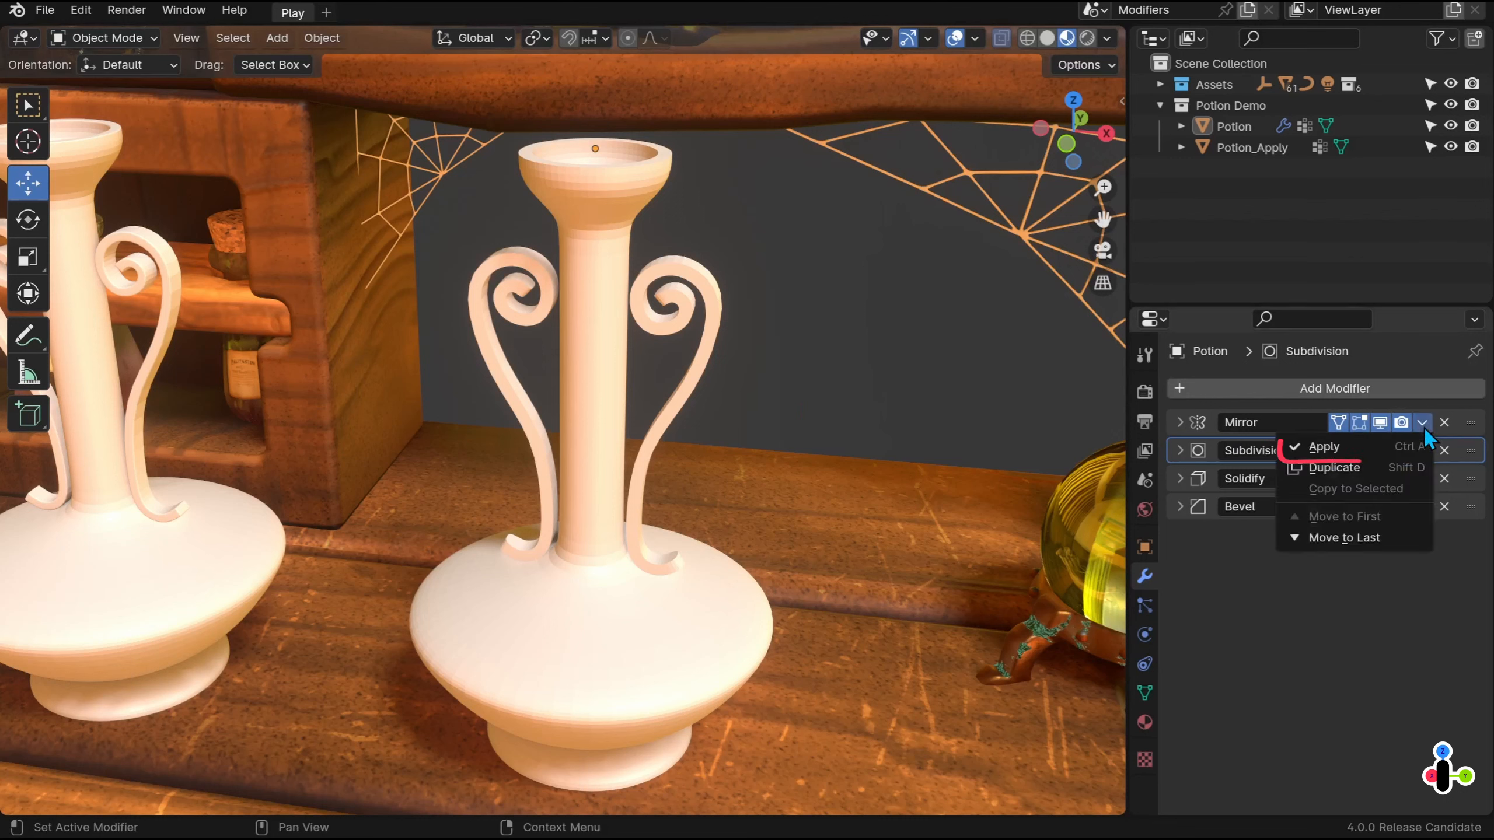
click(1406, 446)
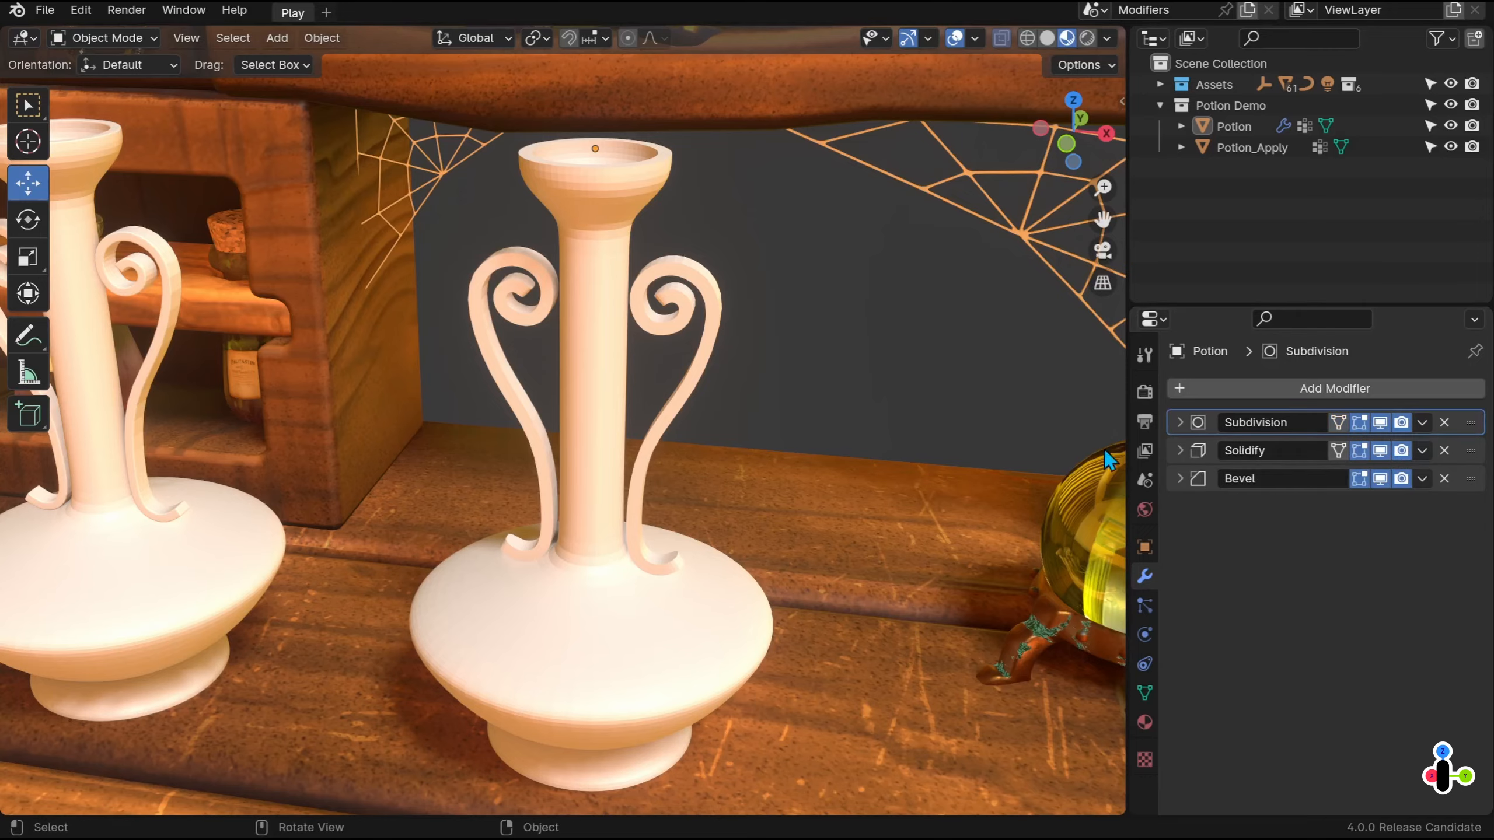
key(Tab)
middle_drag(694, 342, 708, 412)
shift+middle_drag(735, 235, 778, 367)
scroll(785, 286, up, 2)
key(alt+z)
scroll(776, 382, up, 1)
key(alt+a)
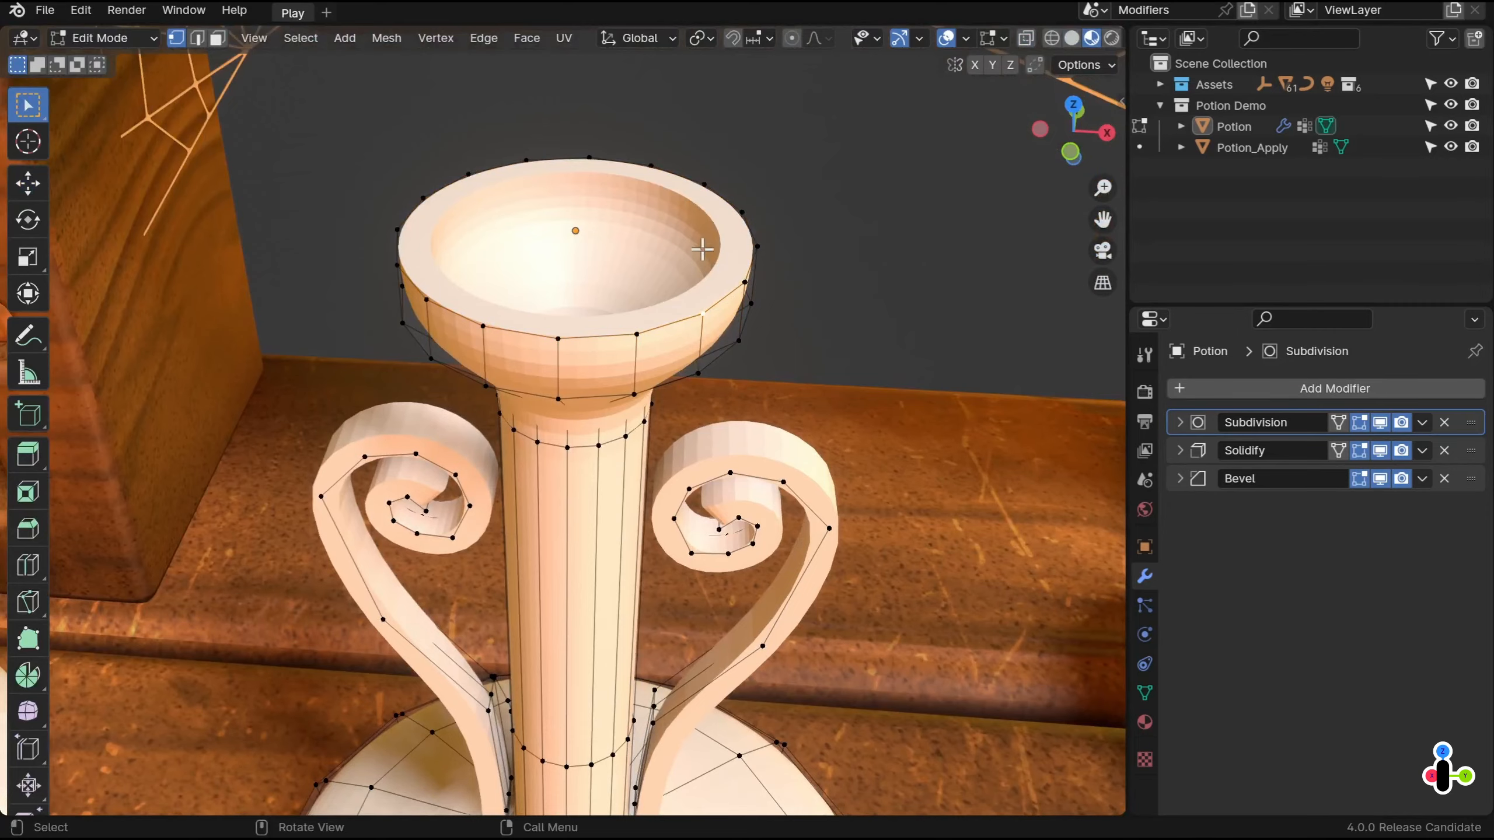
Box-select vertices on each side of the rim, and on each half of the bottle from the front view
drag(690, 155, 834, 345)
drag(344, 166, 646, 473)
scroll(632, 473, down, 2)
key(KP_1)
scroll(631, 473, down, 3)
drag(456, 244, 549, 677)
drag(612, 265, 777, 724)
middle_drag(697, 320, 692, 450)
scroll(692, 450, up, 4)
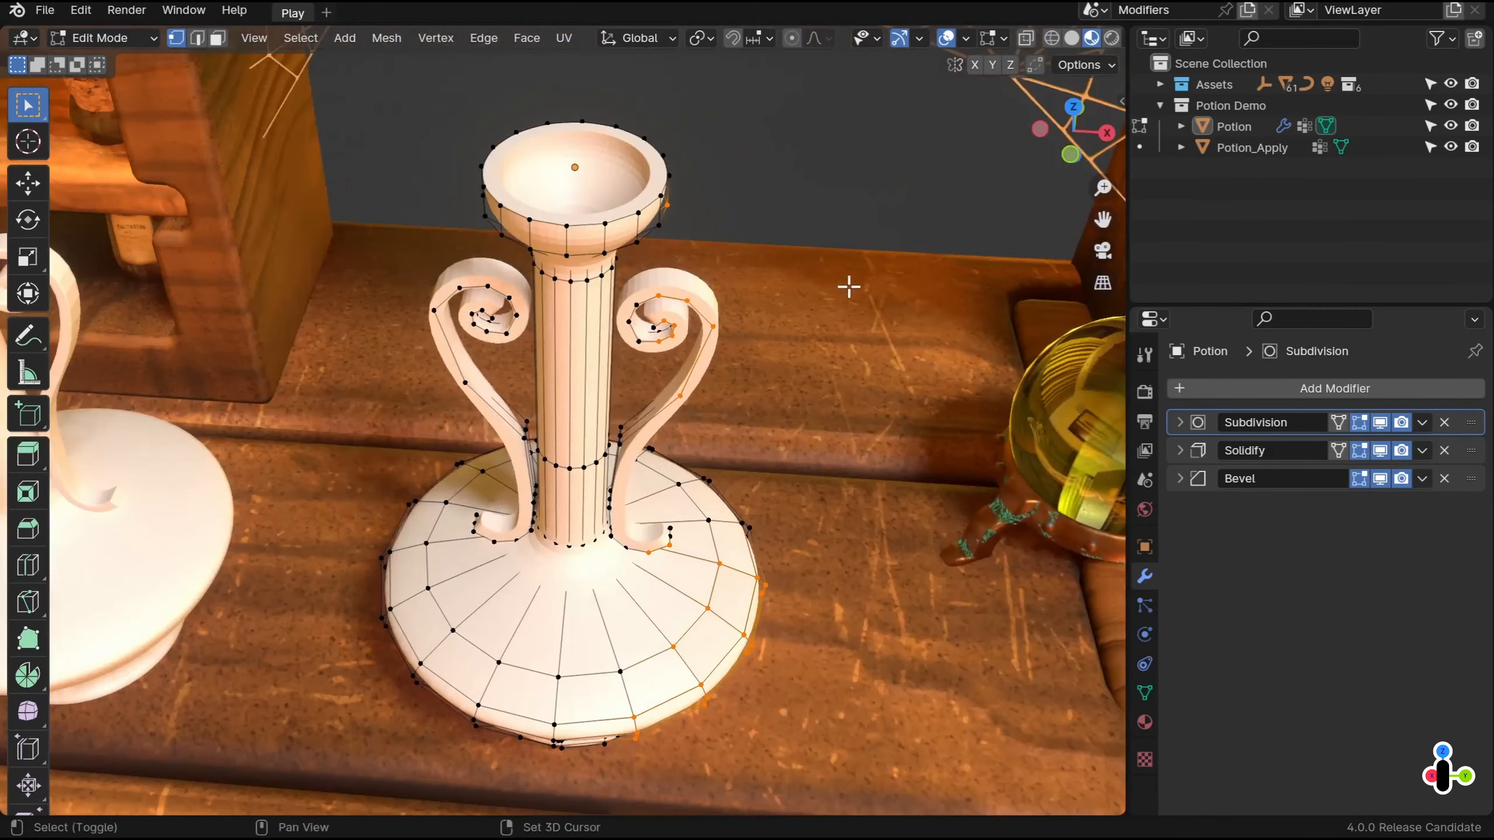
Return the Potion bottle to Object Mode and undo applying its Mirror modifier
mouse_move(847, 287)
shift+middle_down()
mouse_move(829, 321)
mouse_move(823, 304)
shift+middle_up()
key(Tab)
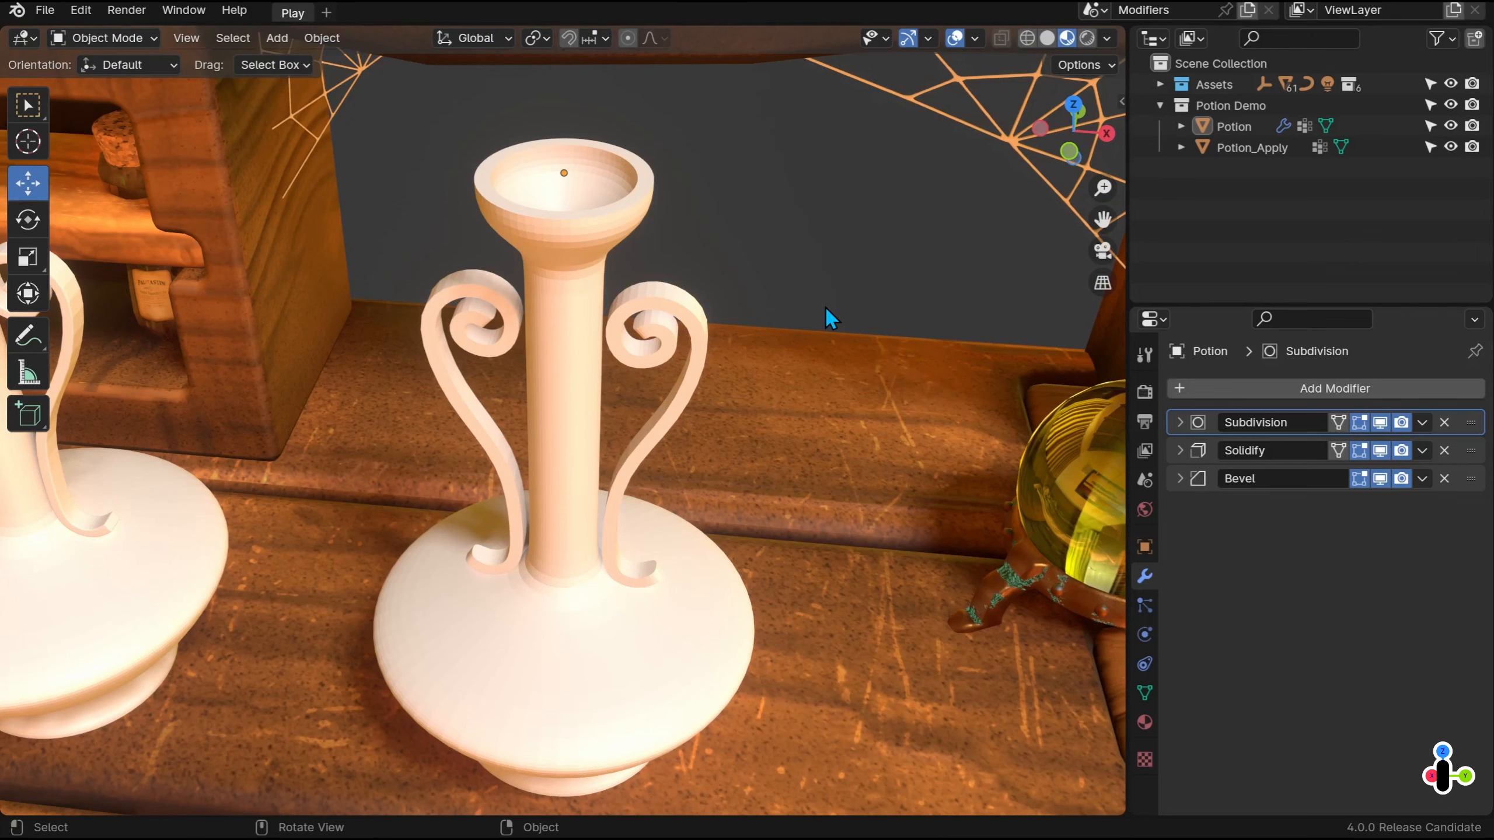
key(ctrl+z)
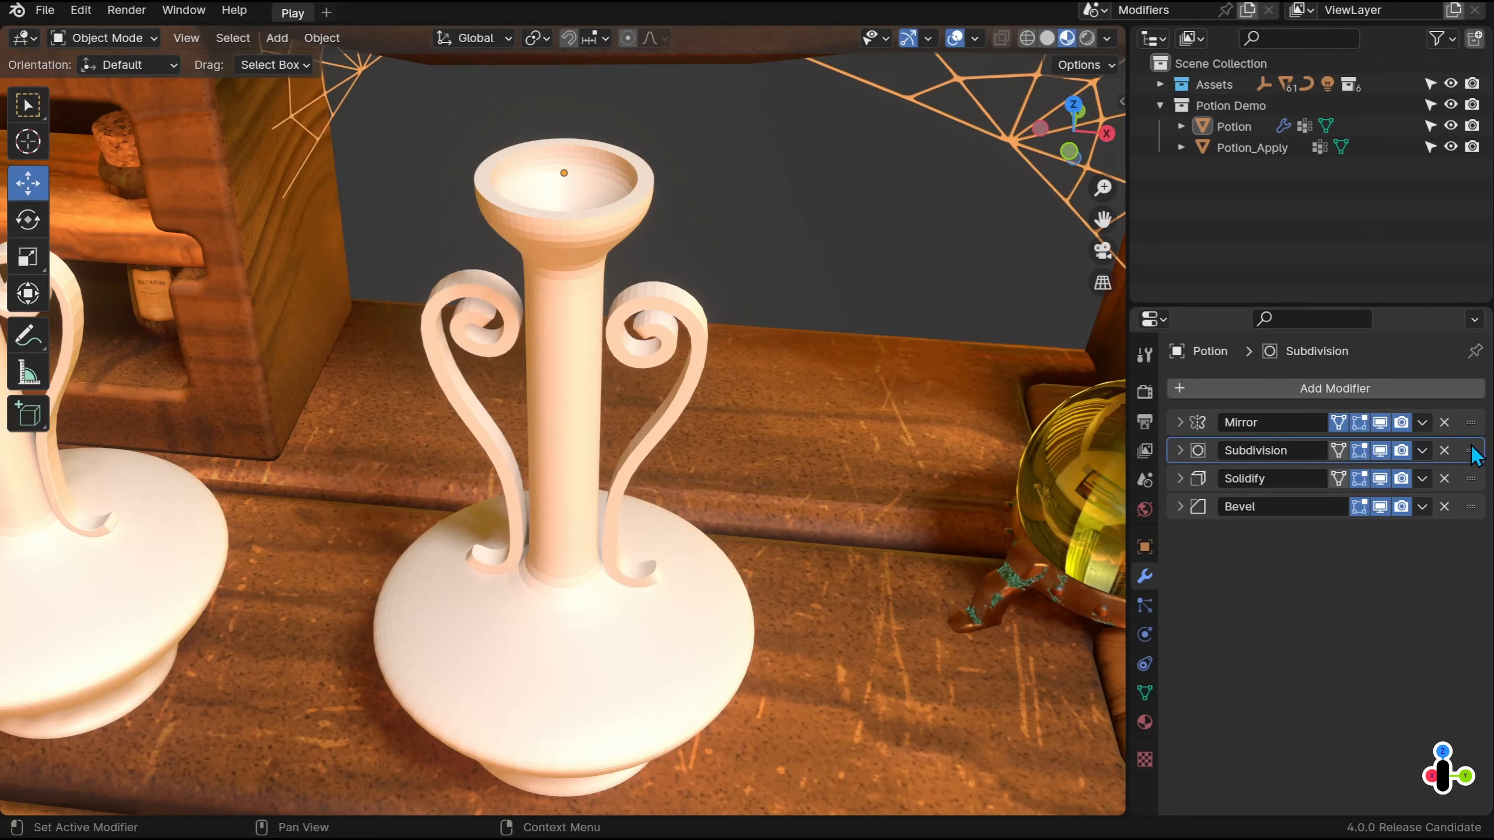
Move the Subdivision modifier to the end of the bottle's modifier stack, below Bevel
drag(1471, 450, 1471, 548)
middle_drag(794, 376, 858, 498)
scroll(812, 338, up, 2)
scroll(858, 497, up, 1)
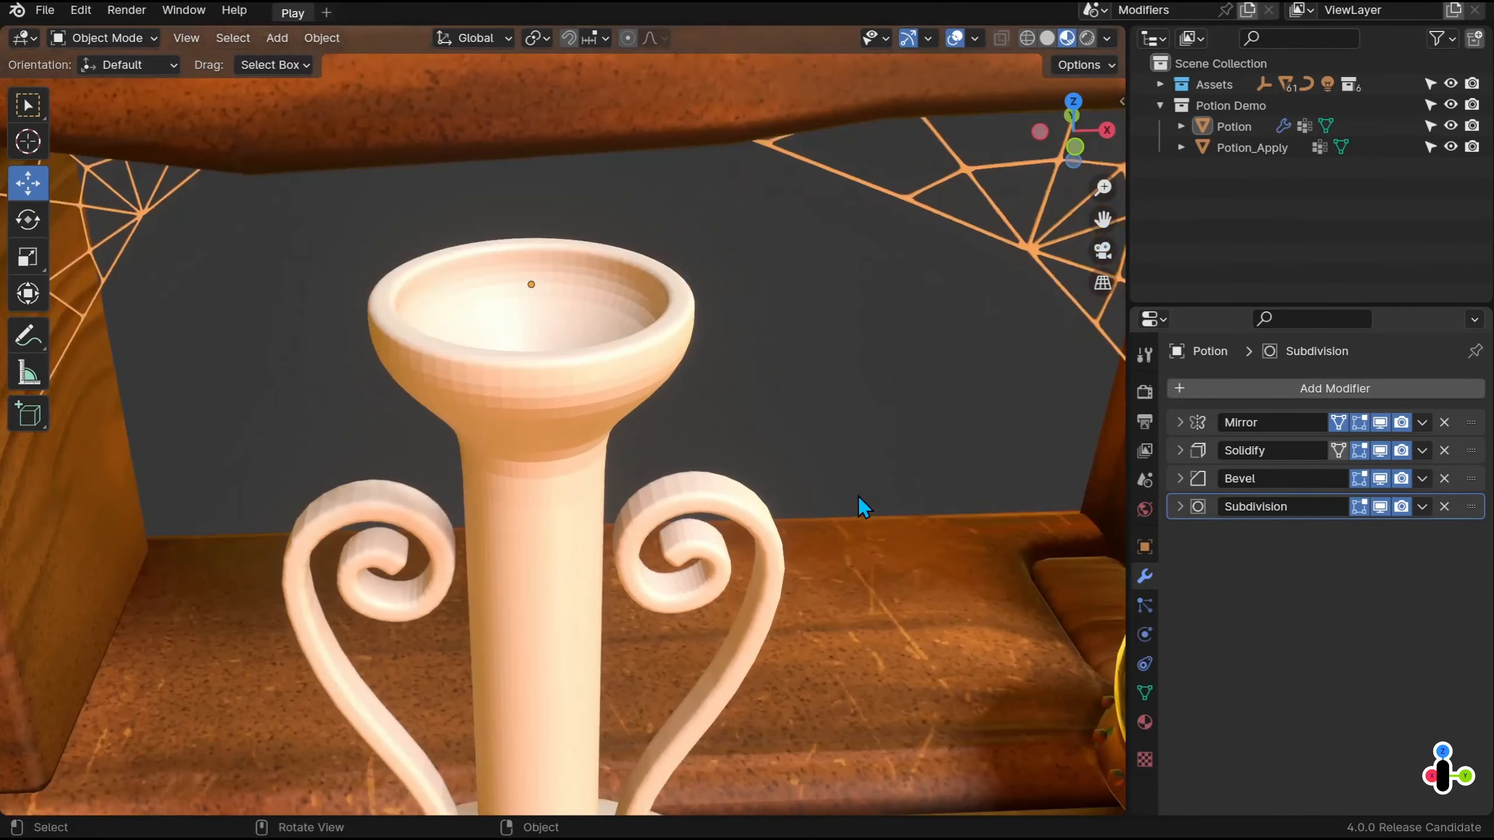
Apply the Subdivision modifier ahead of the modifiers above it, and undo that application
click(1425, 509)
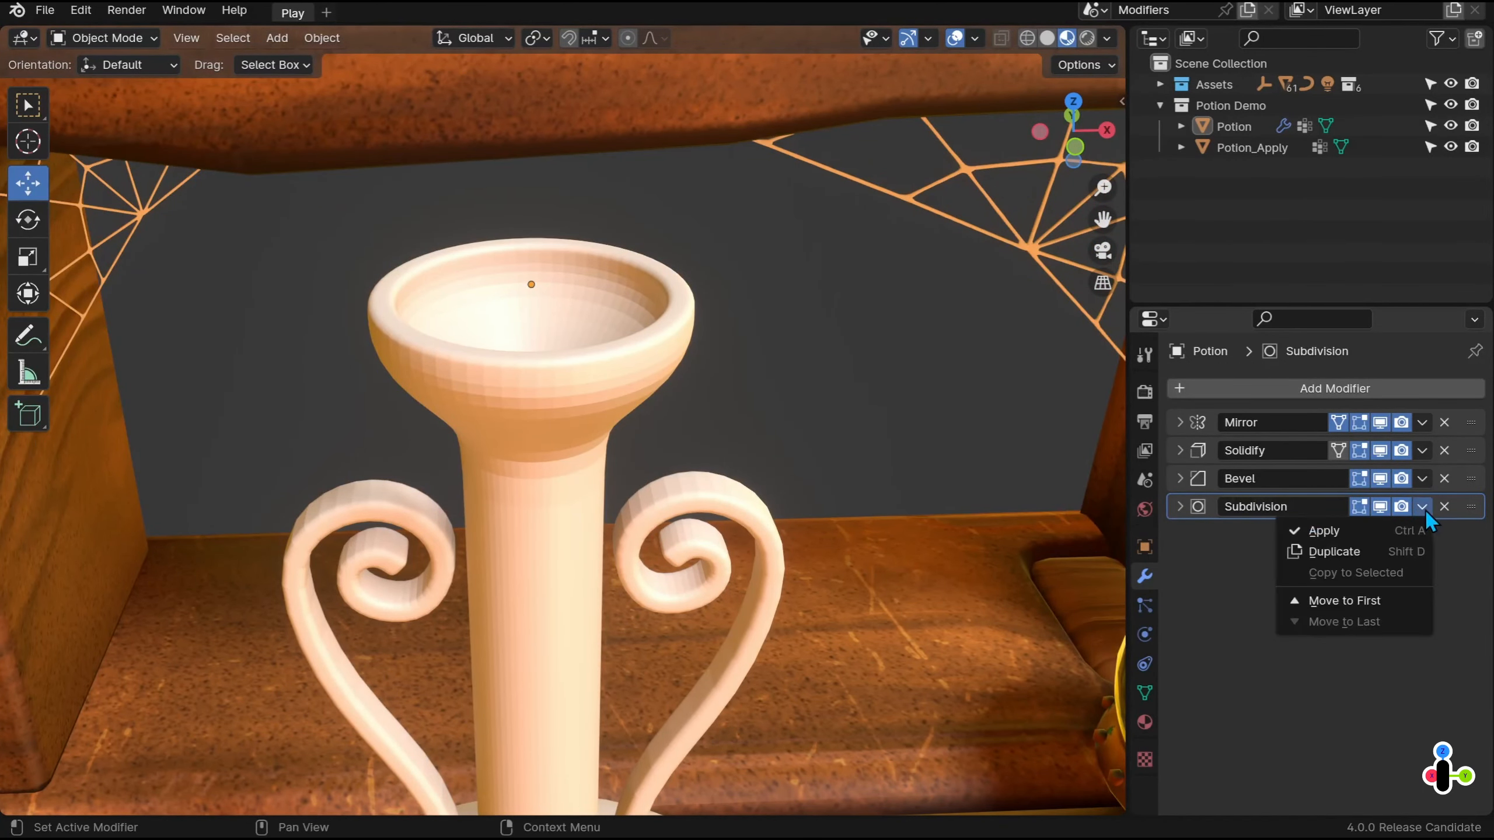
click(1392, 541)
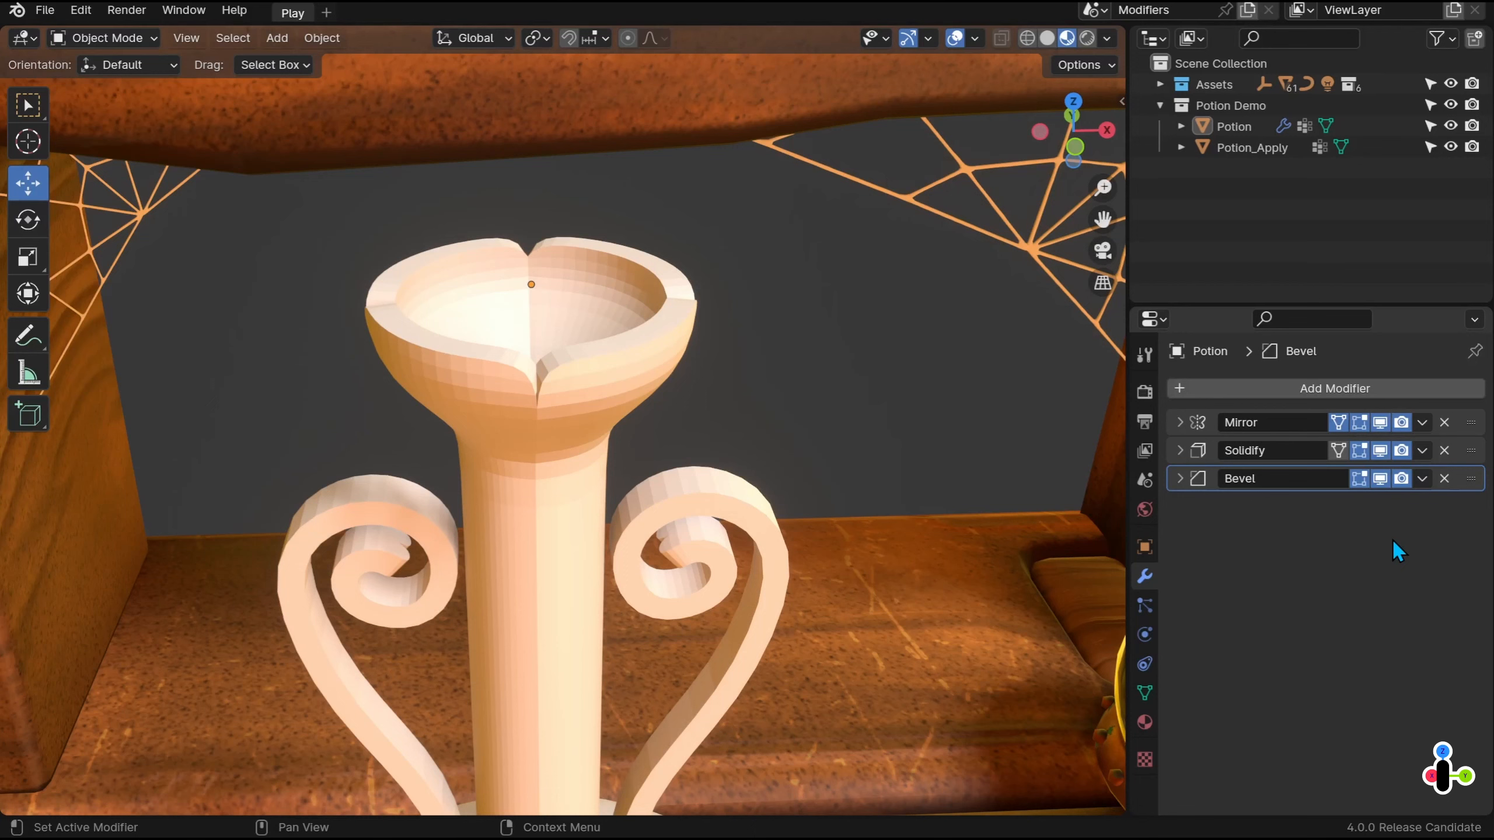
key(ctrl+z)
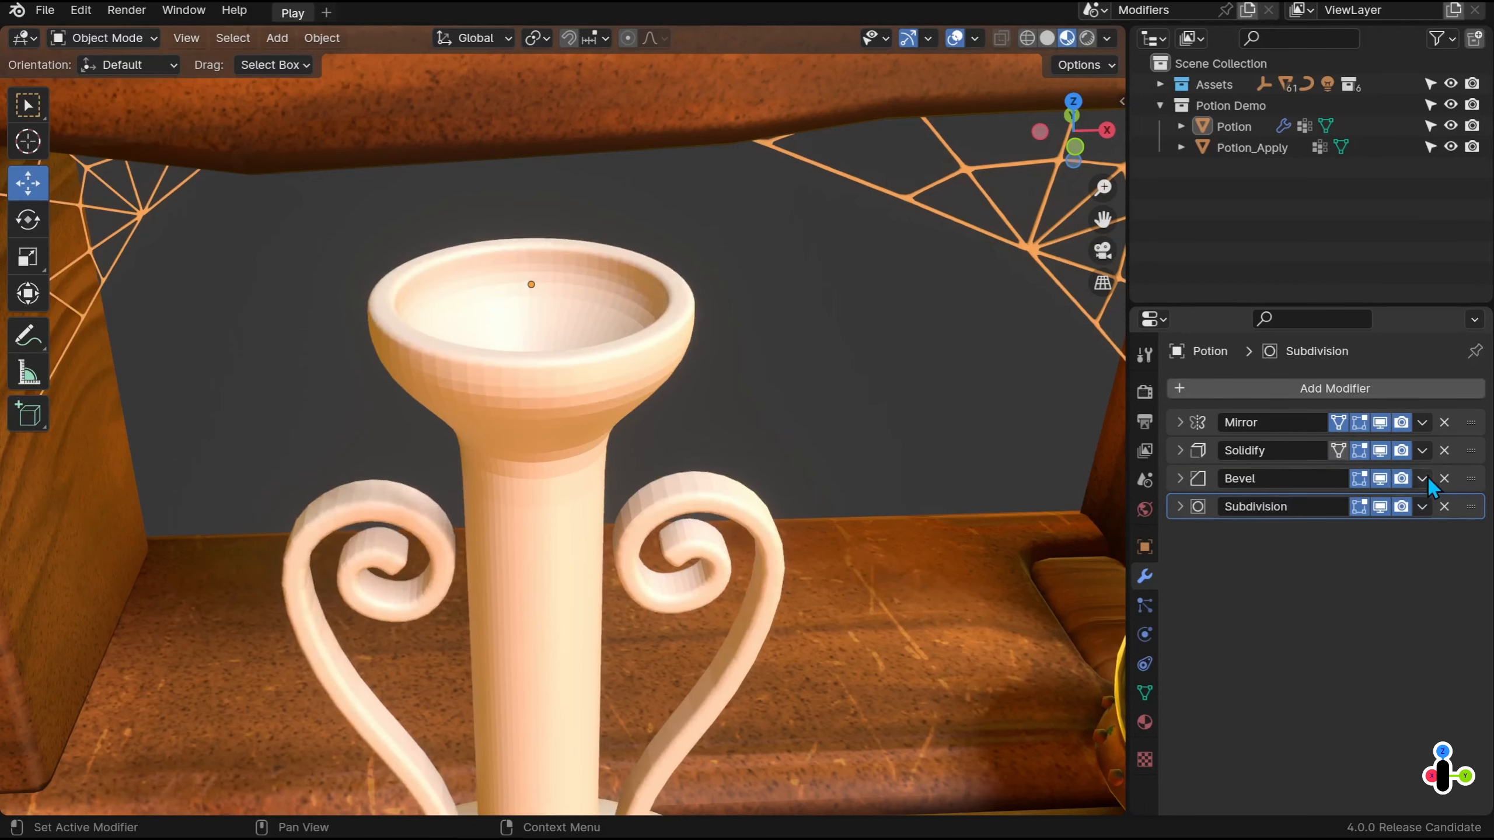
Apply all four modifiers of the Potion bottle in order from first to last, and inspect the mesh in Edit Mode
click(1425, 423)
click(1417, 445)
click(1423, 422)
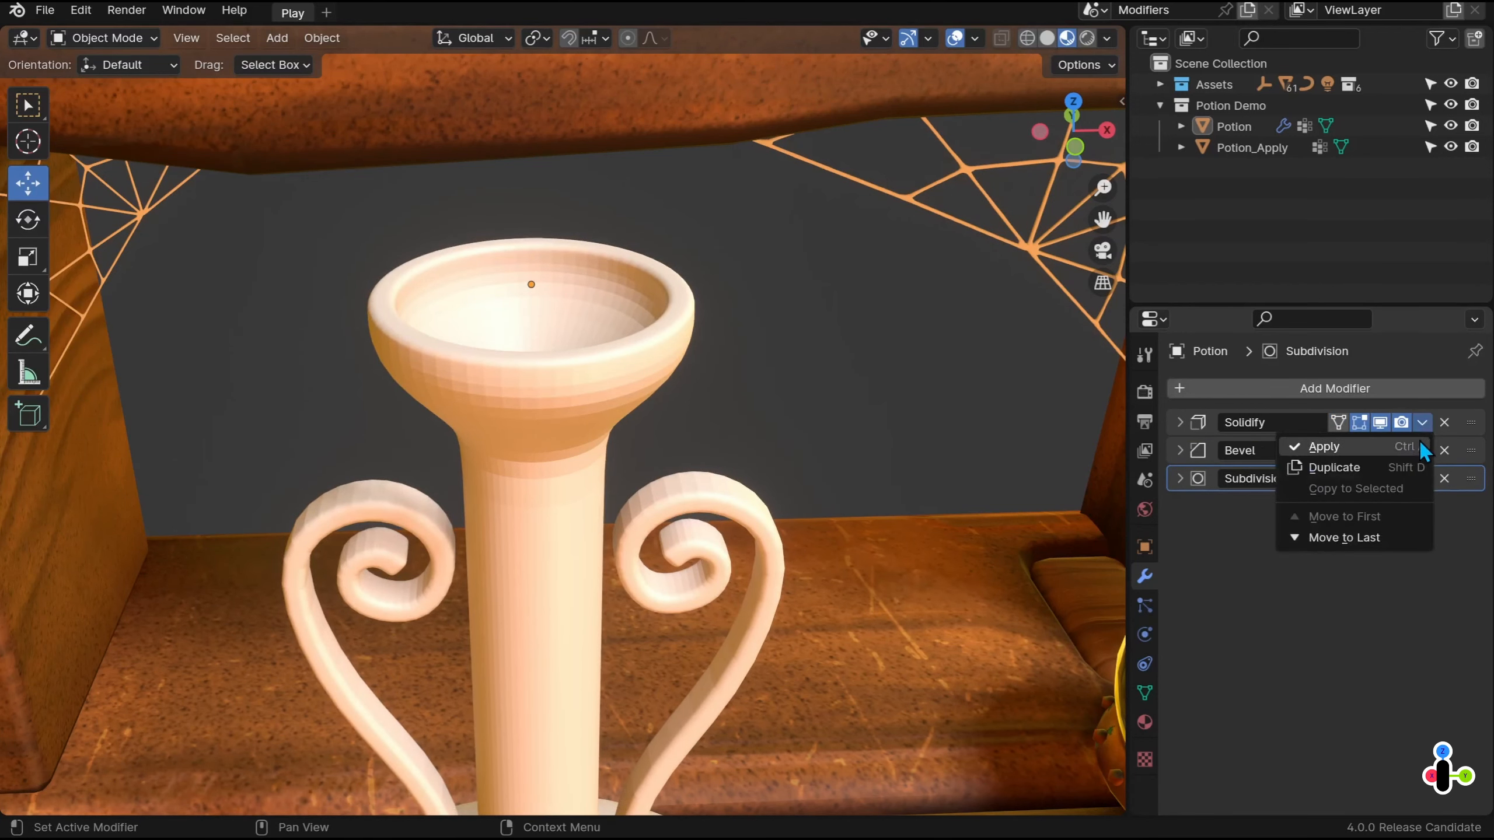
click(1418, 445)
click(1424, 422)
click(1417, 446)
click(1424, 423)
click(1418, 445)
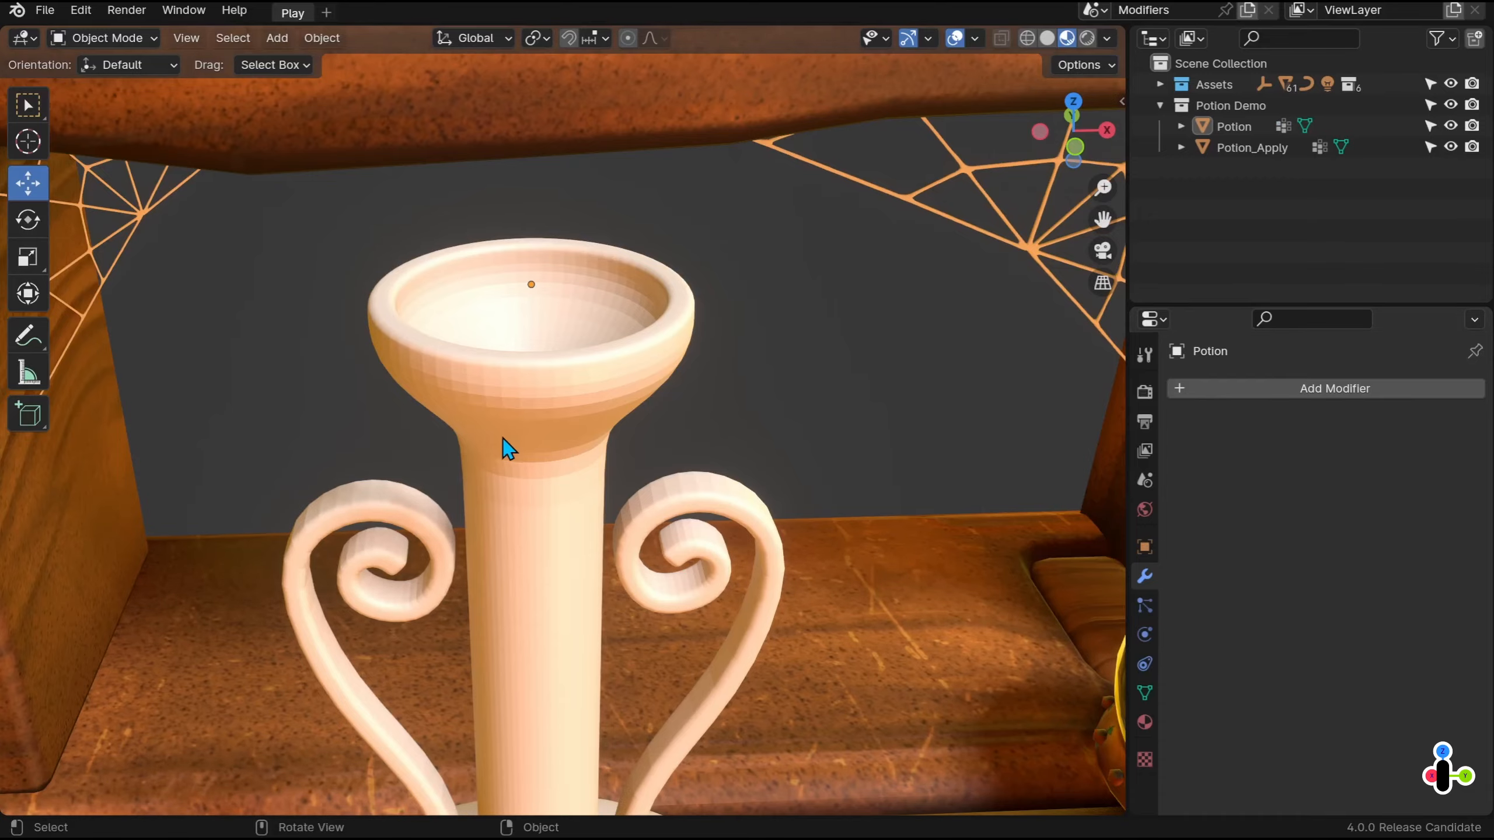
key(Tab)
middle_drag(515, 430, 769, 441)
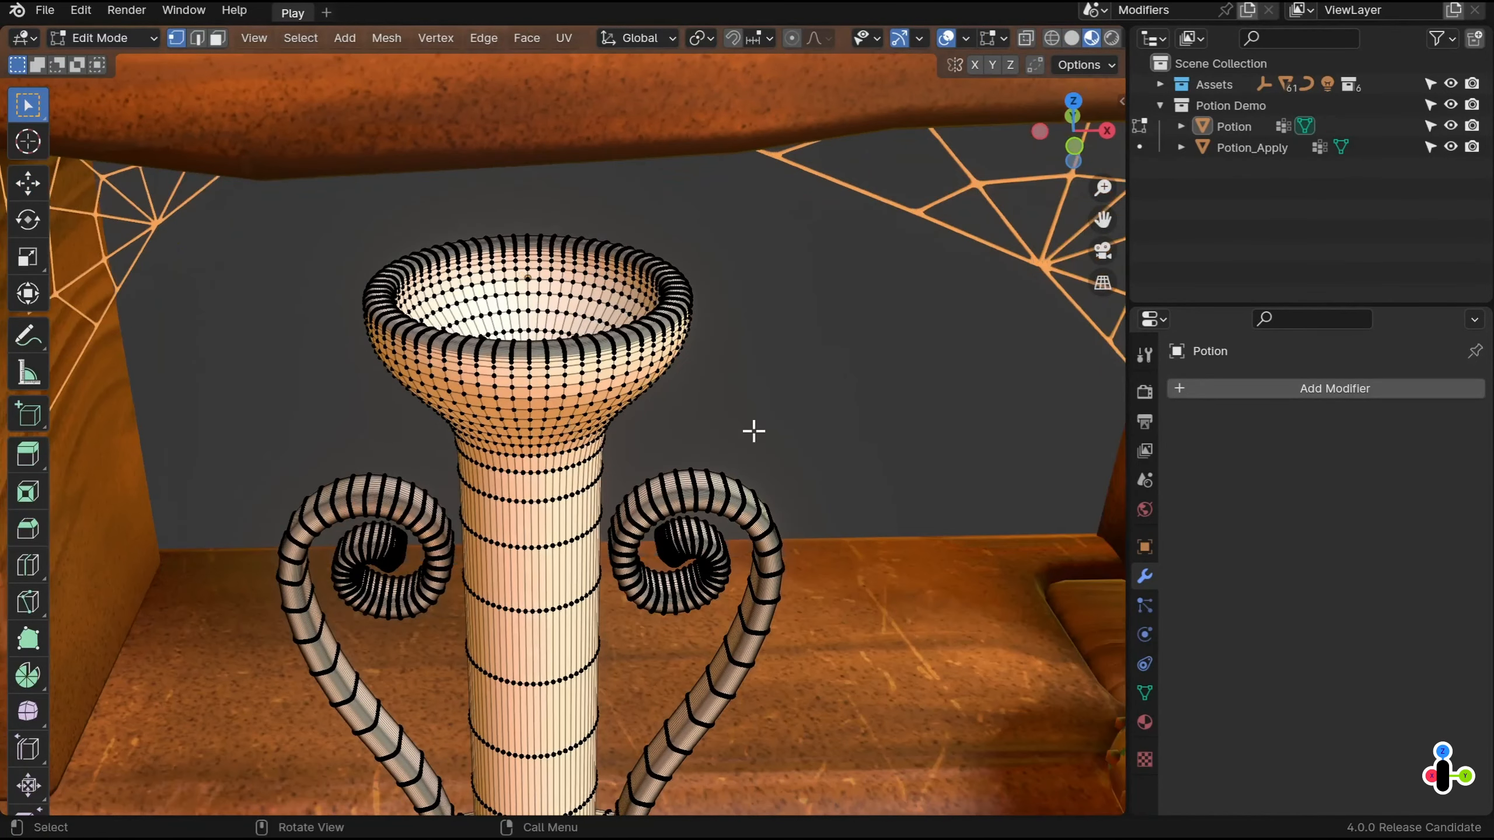
Undo the application of the Mirror, Solidify, Bevel and Subdivision modifiers
key(ctrl+z)
key(ctrl+z)
key(ctrl+z)
key(ctrl+z)
key(ctrl+z)
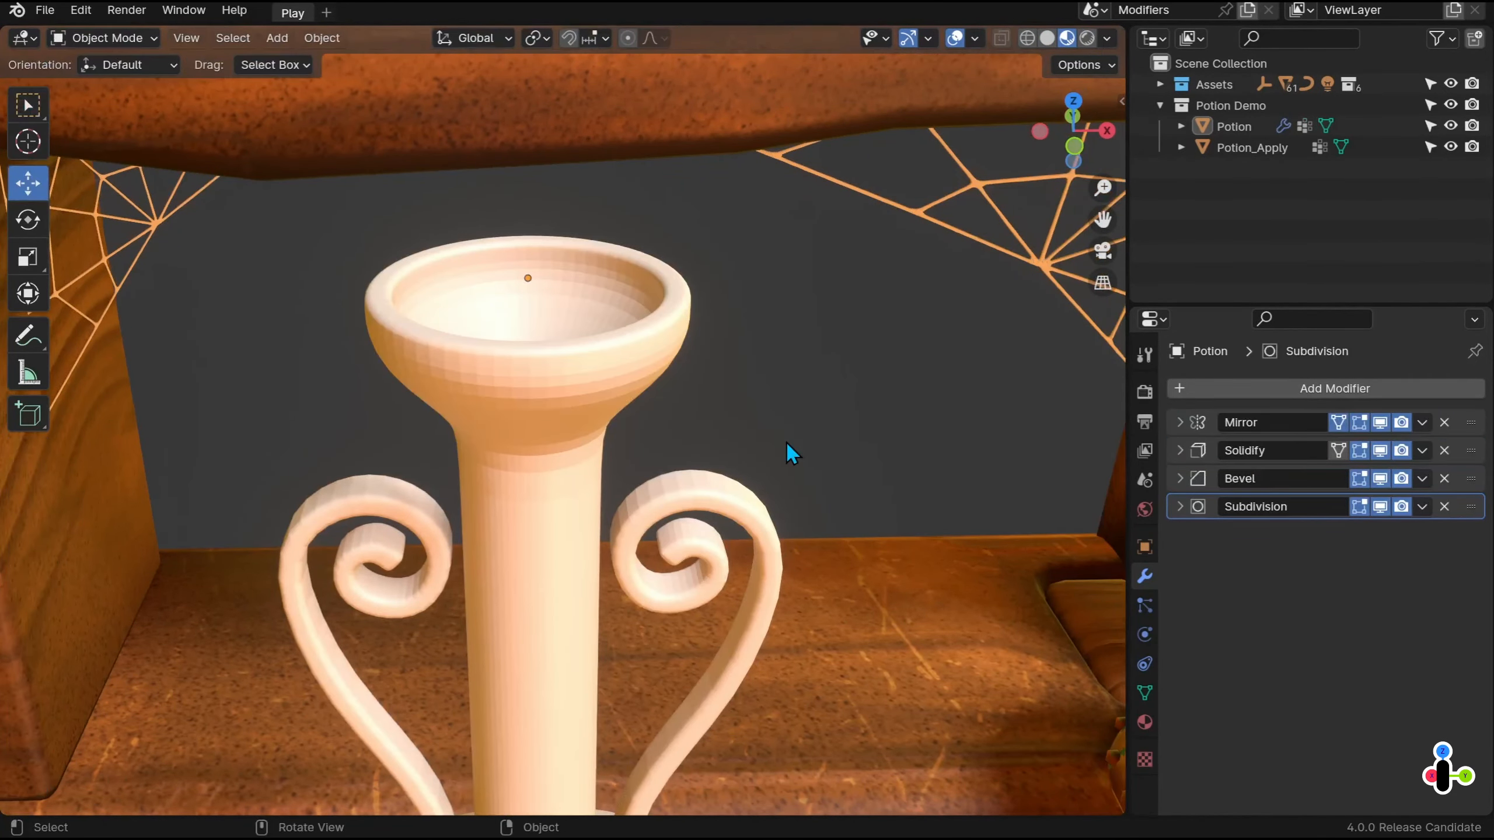
Convert the Potion bottle with Visual Geometry to Mesh, and check its mesh briefly in Edit Mode
click(563, 373)
click(321, 38)
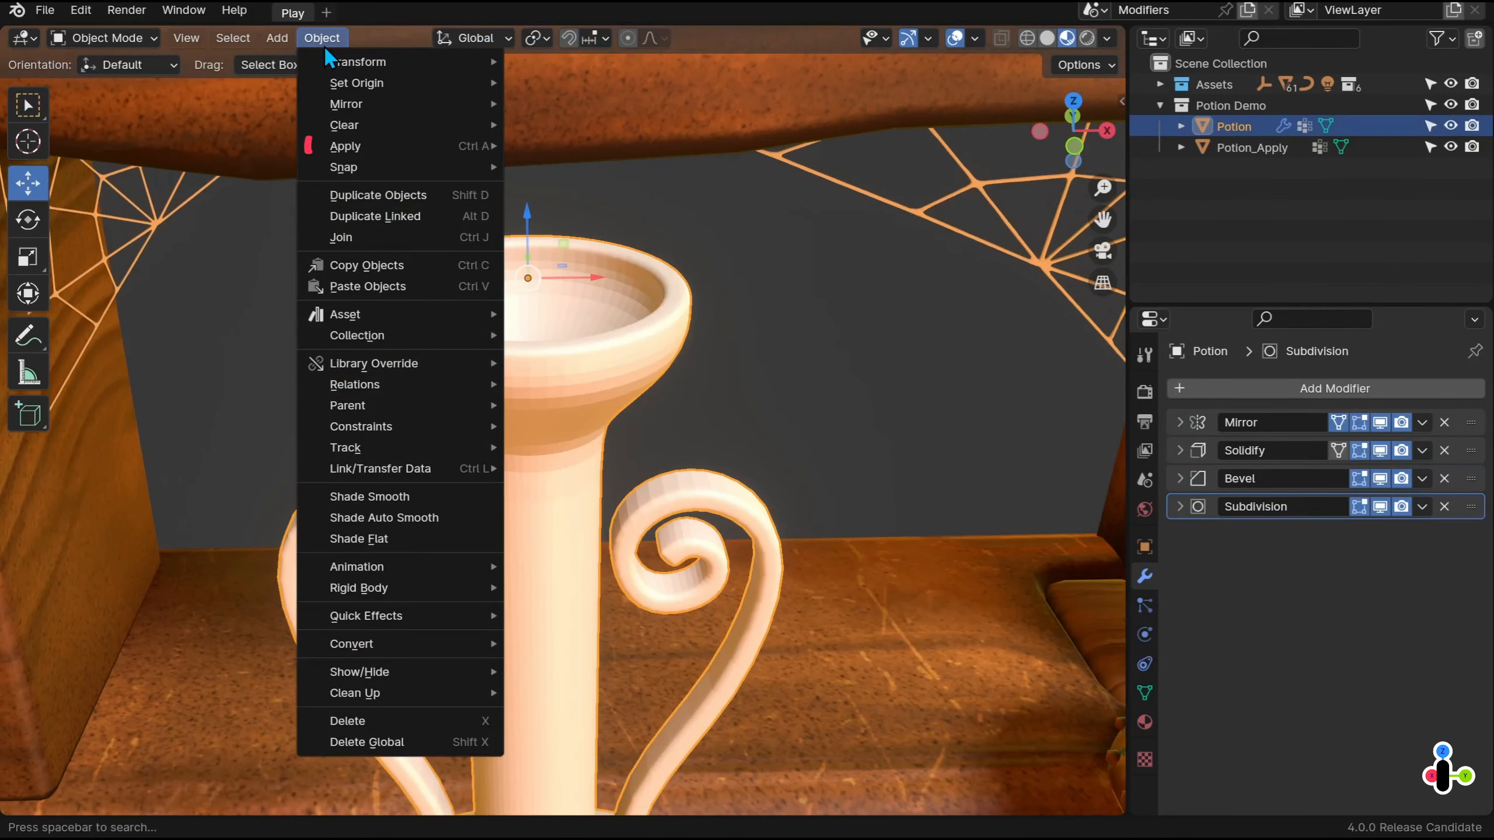
mouse_move(372, 147)
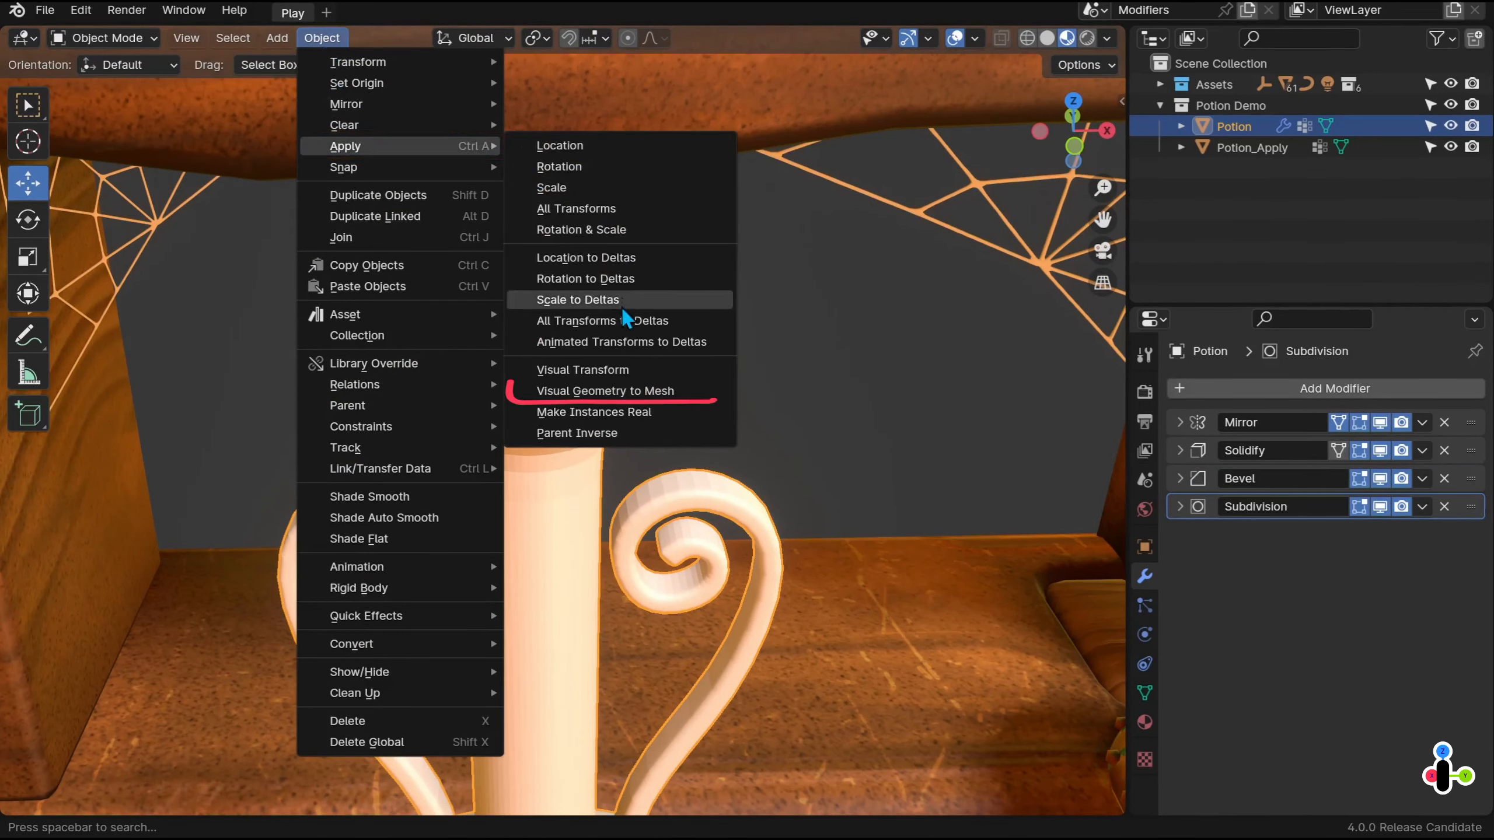
click(628, 392)
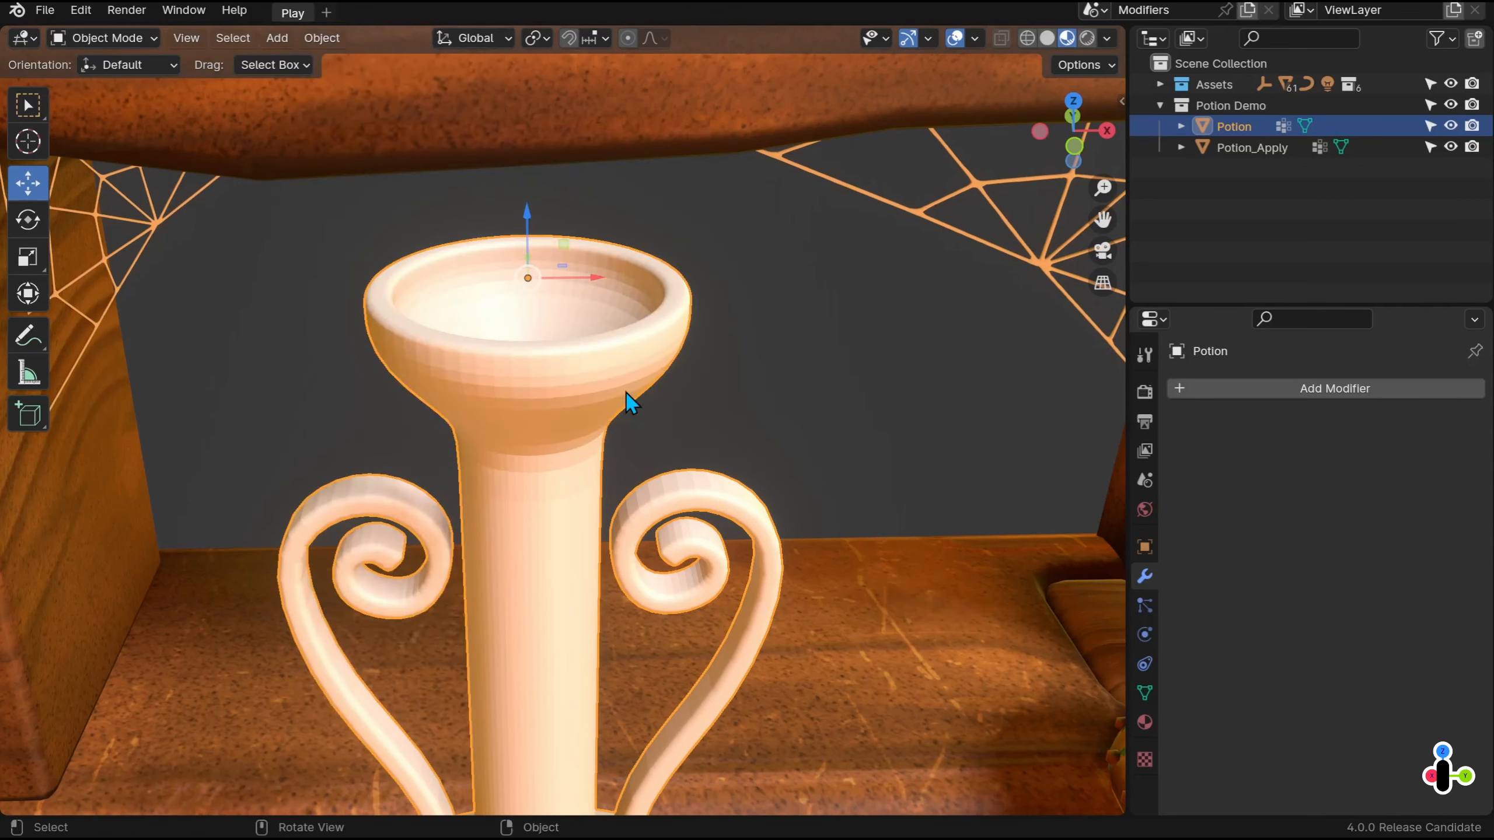
key(Tab)
key(Tab)
scroll(676, 465, down, 5)
middle_drag(698, 486, 616, 475)
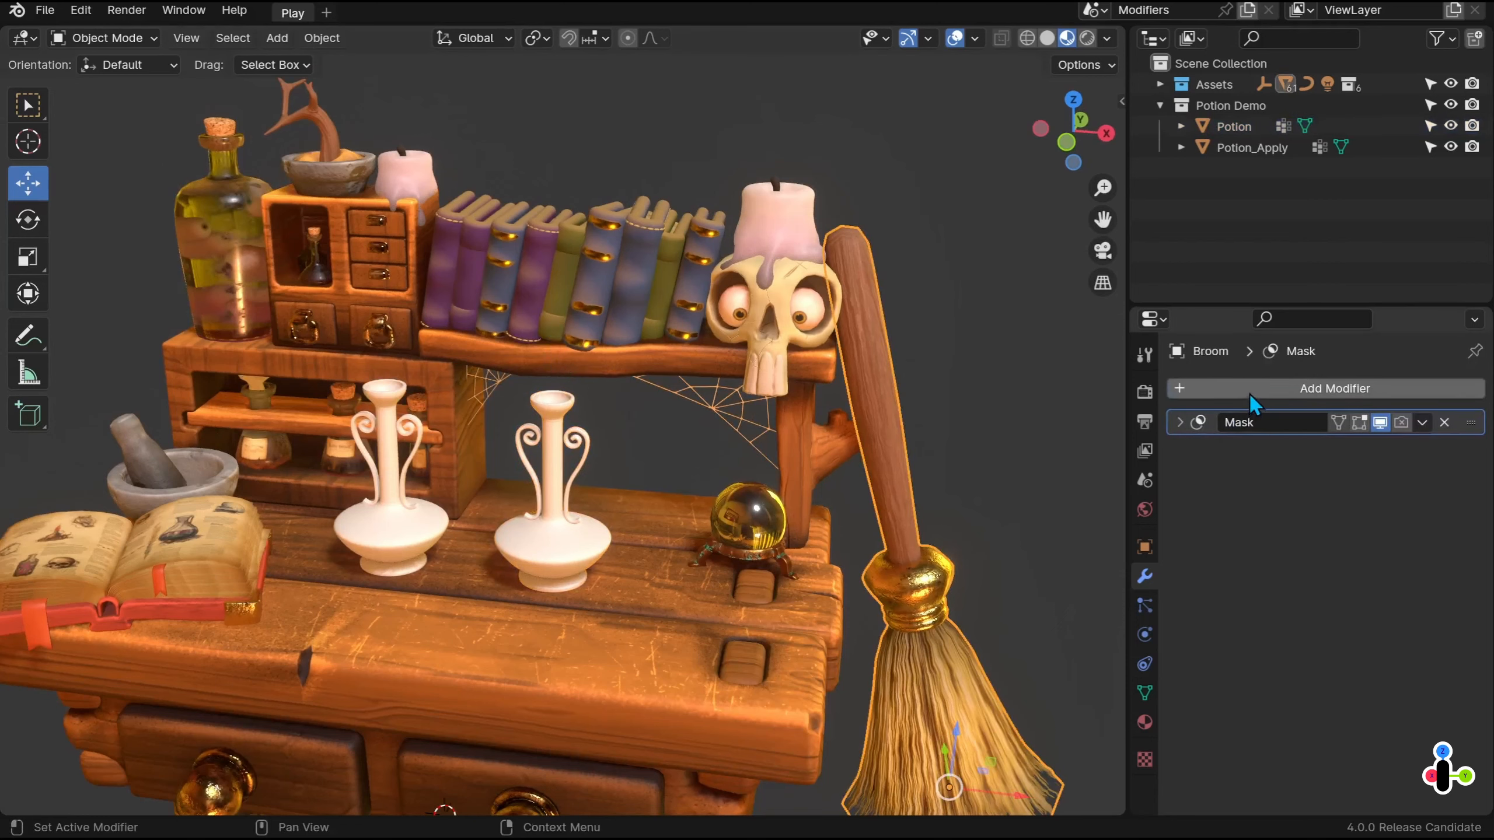
Add an Array modifier to the Broom and rotate the broom until its handle stands upright
click(1249, 390)
mouse_move(1248, 393)
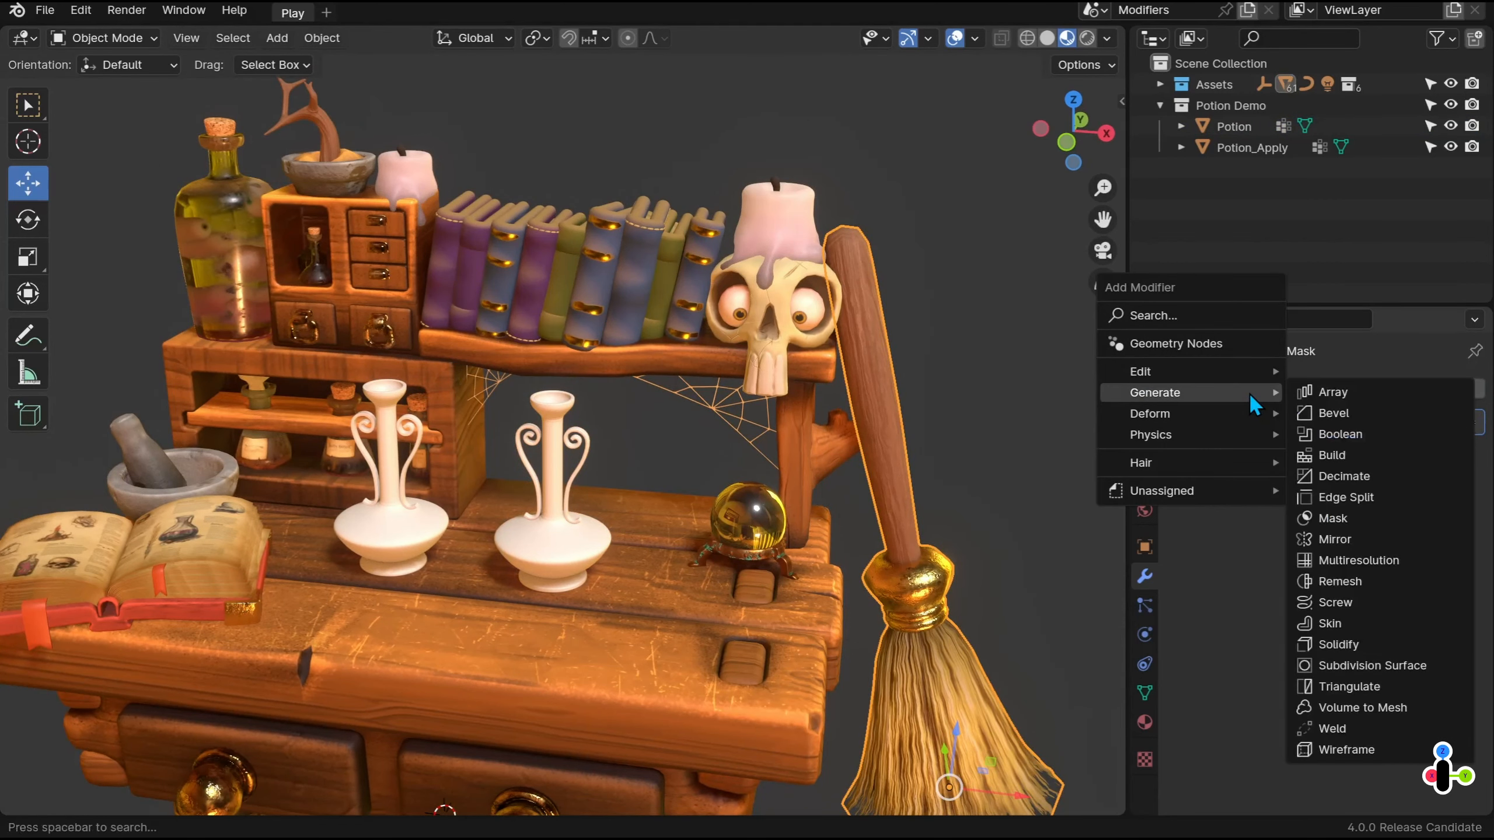
click(1333, 392)
key(KP_Decimal)
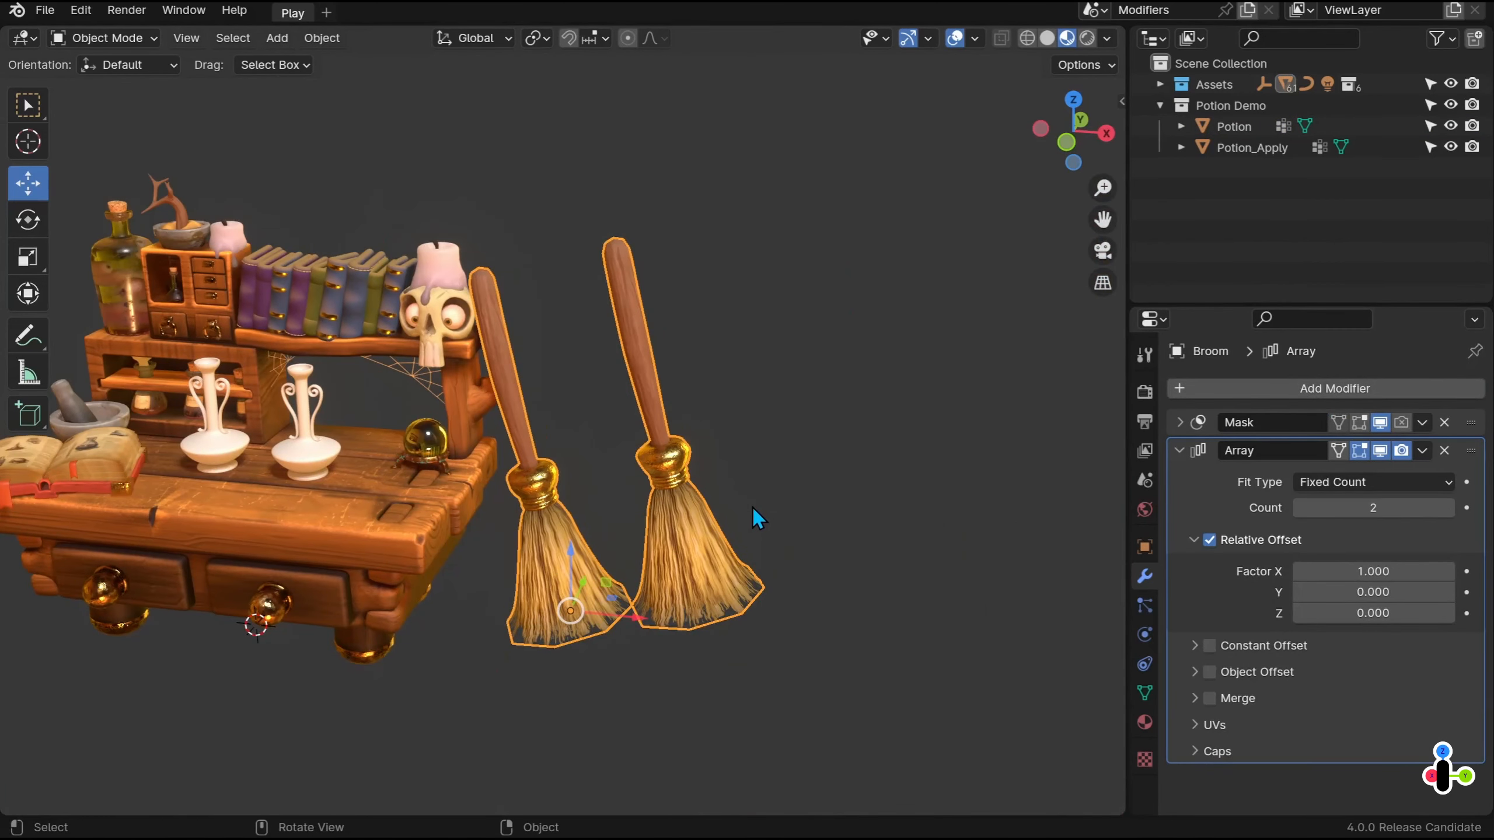
click(23, 223)
drag(605, 566, 615, 580)
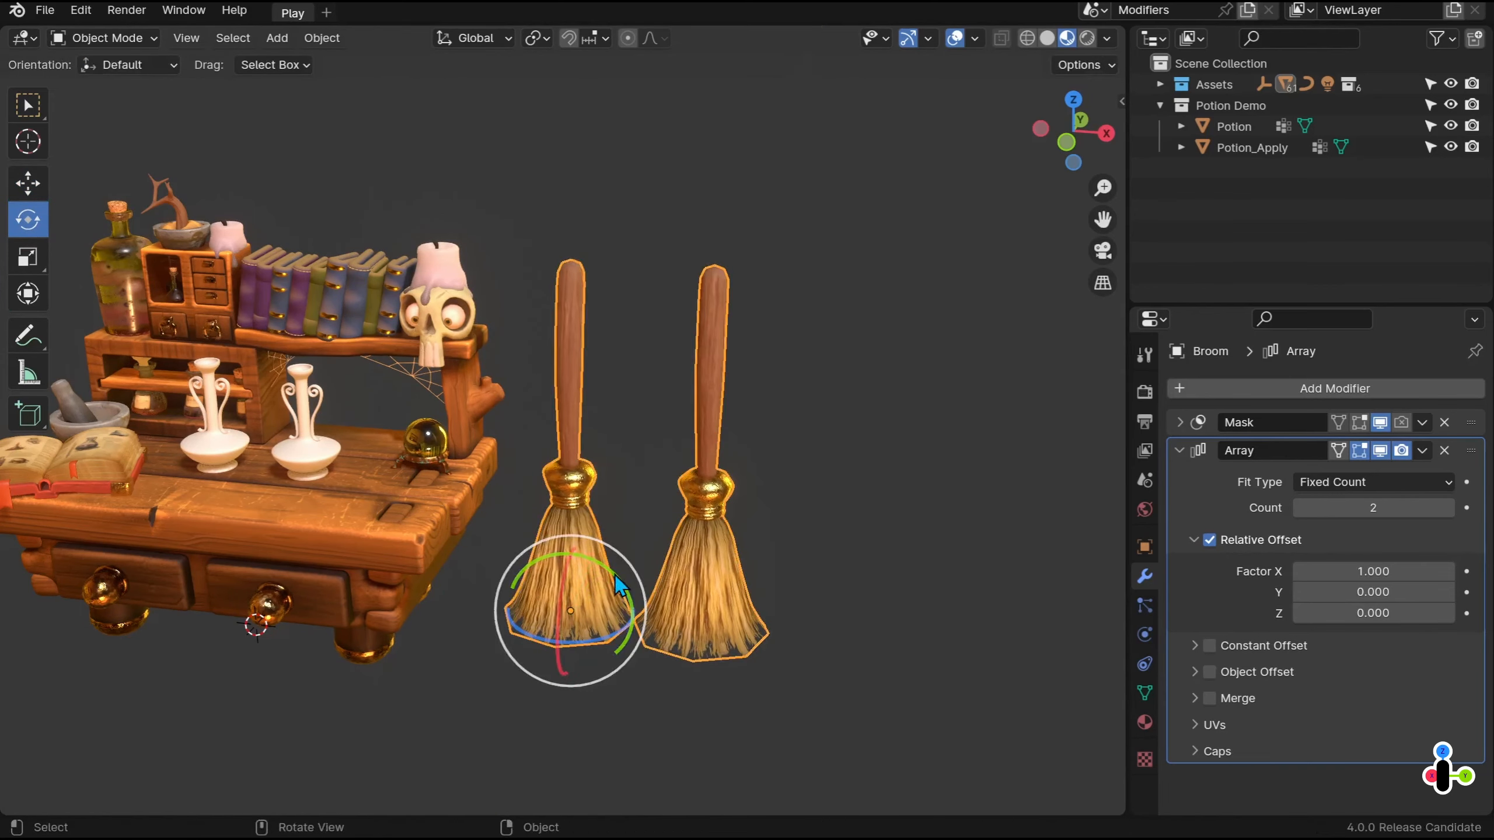
Set the broom's Array count to 6, and try a different relative Z offset before setting it back to 0
click(1448, 507)
click(1448, 507)
click(1448, 507)
click(1448, 507)
scroll(1047, 523, down, 4)
mouse_move(1367, 613)
mouse_down()
mouse_move(1411, 612)
mouse_move(1353, 612)
mouse_move(1365, 613)
mouse_up()
click(1370, 613)
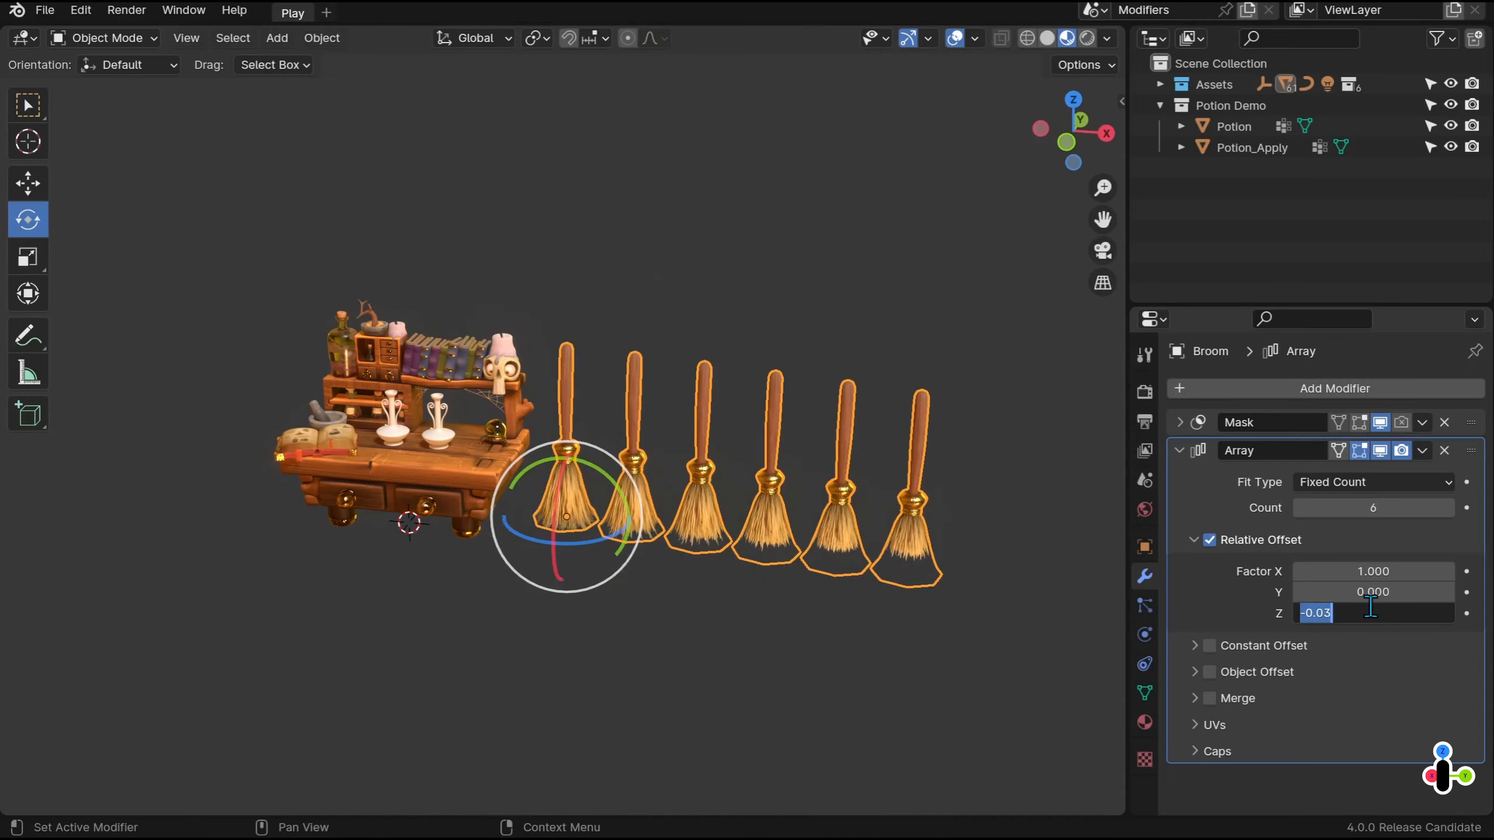
text(0)
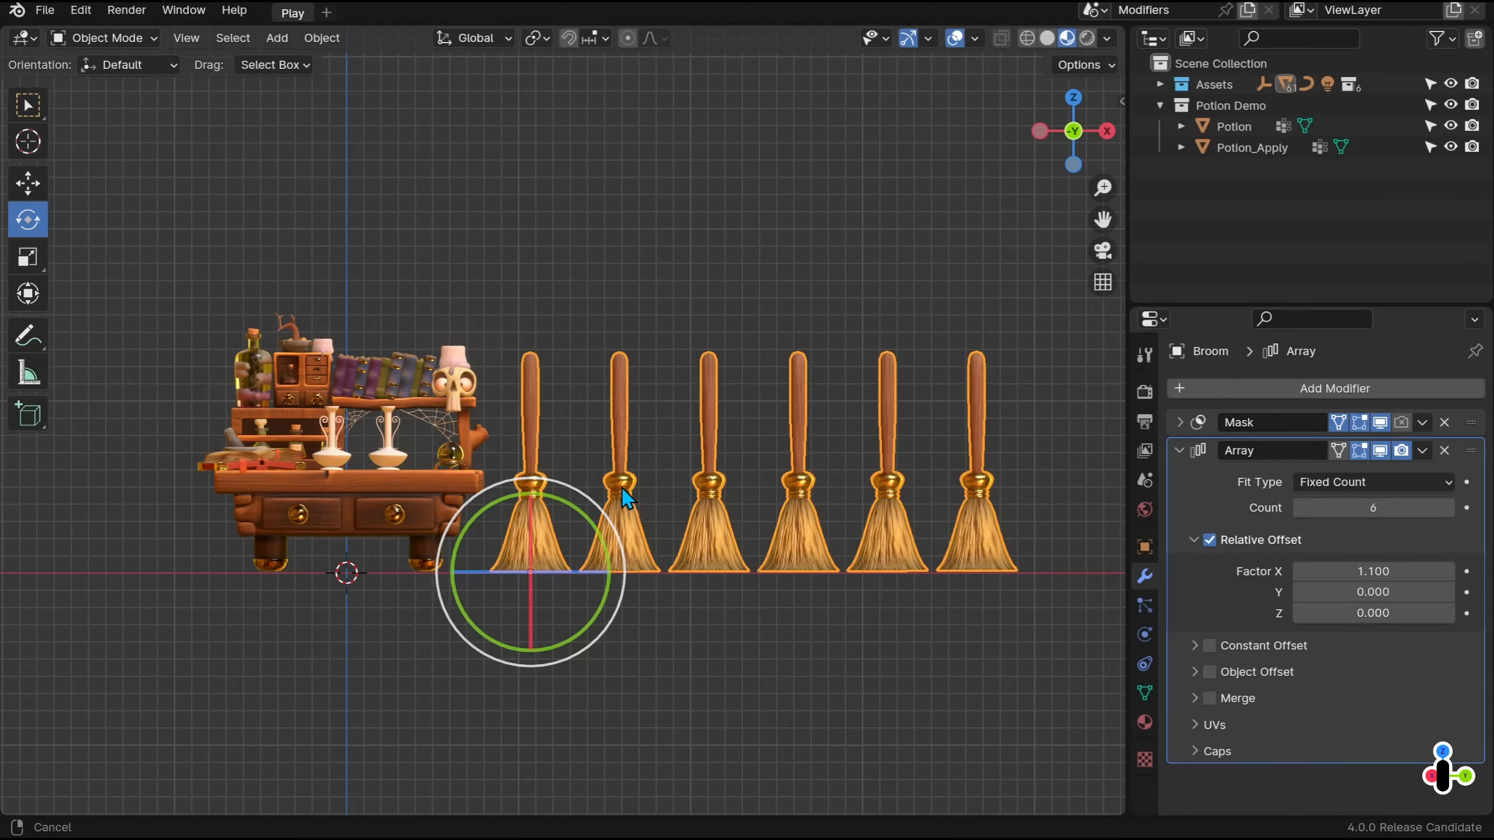
In Edit Mode with X-ray enabled, box-select the end of the broom's handle and move it up to lengthen the handle
shift+middle_drag(622, 488, 649, 513)
scroll(666, 523, up, 5)
key(Tab)
key(alt+z)
drag(503, 307, 608, 401)
drag(547, 341, 546, 144)
scroll(856, 516, down, 5)
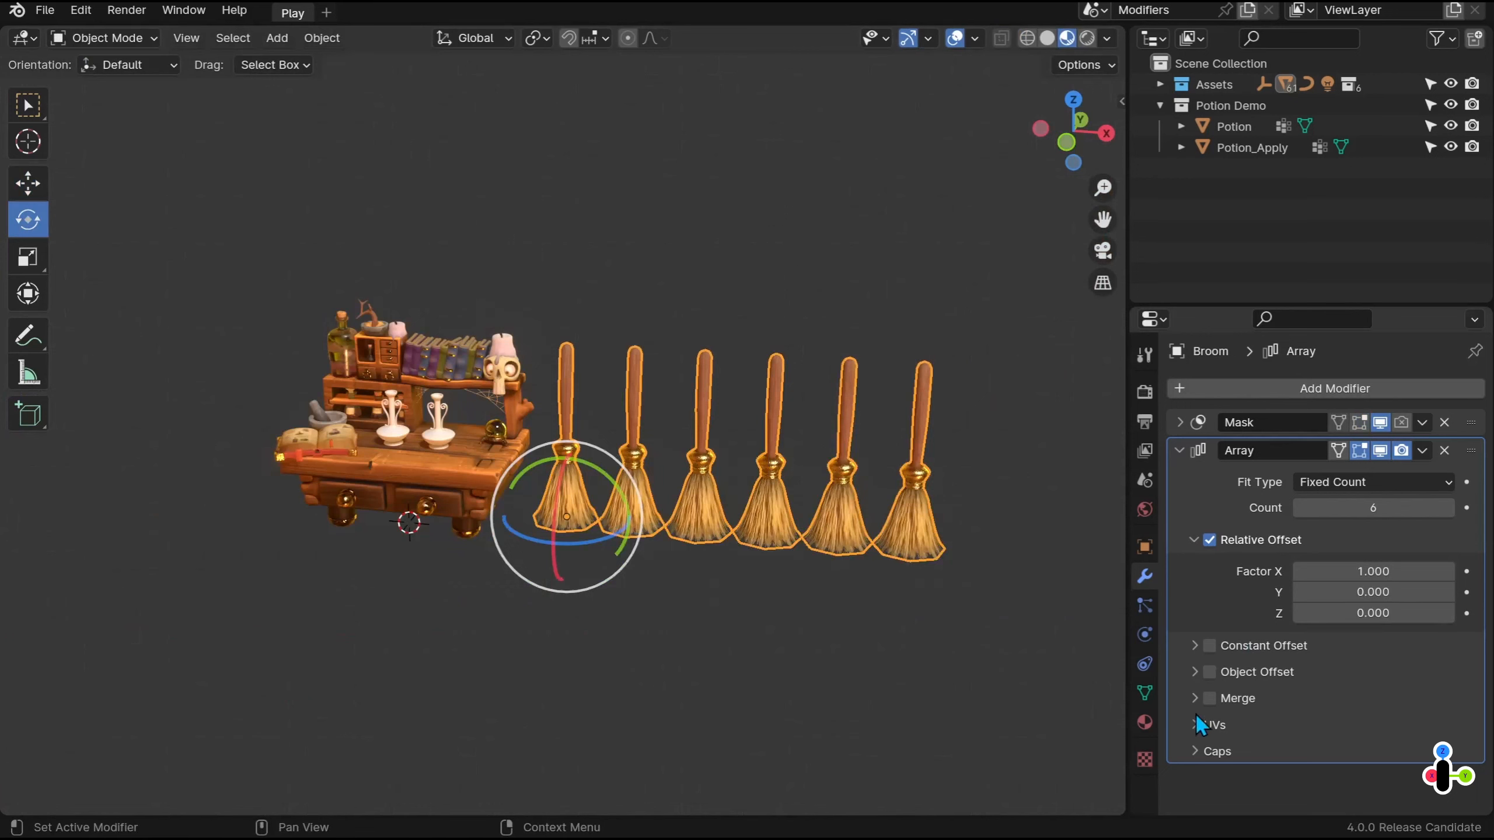
Examine the Object Offset settings of the Array modifier, and collapse them again
click(1194, 674)
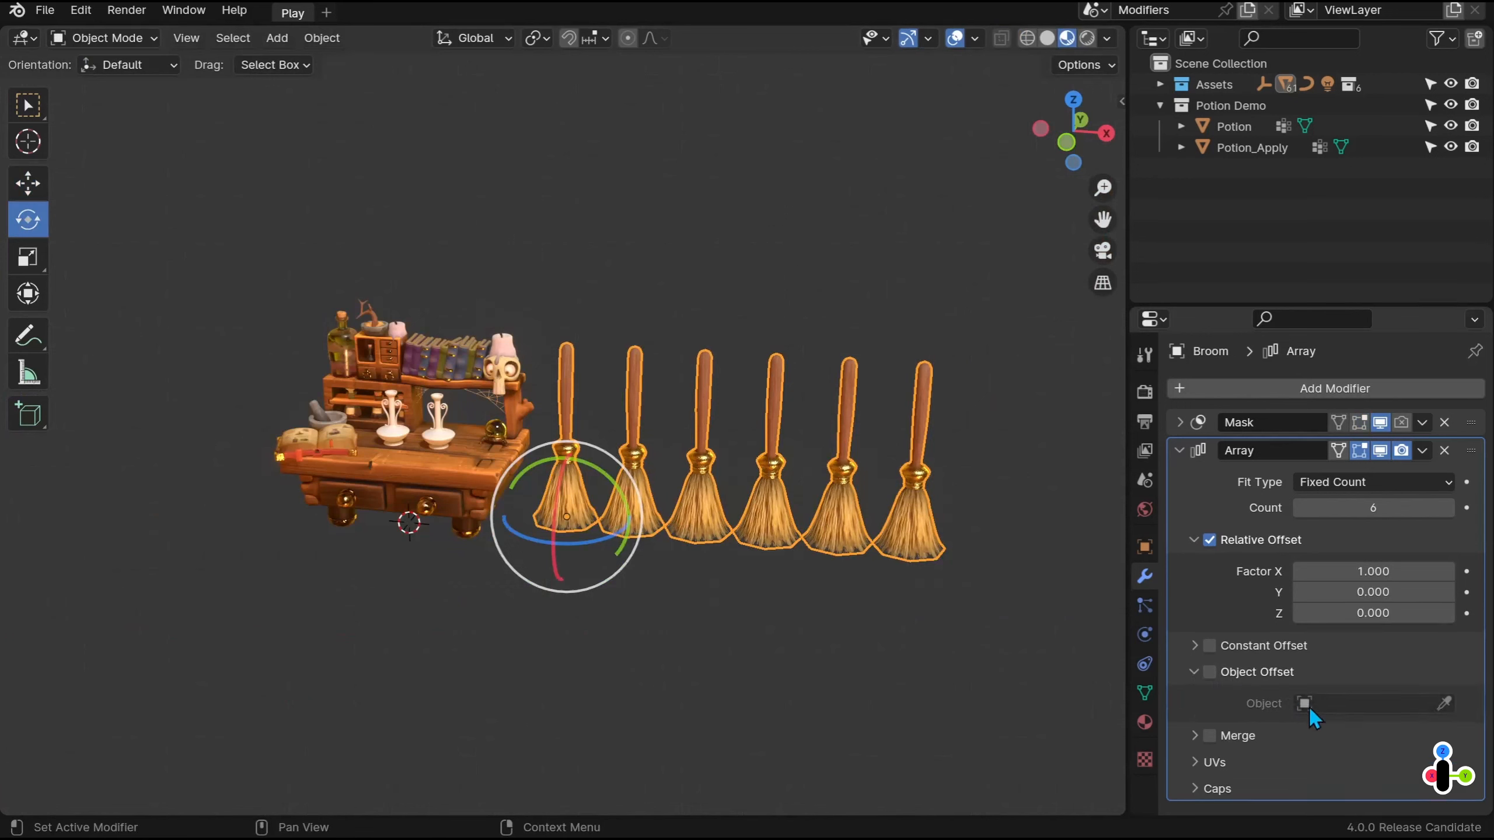
click(1195, 673)
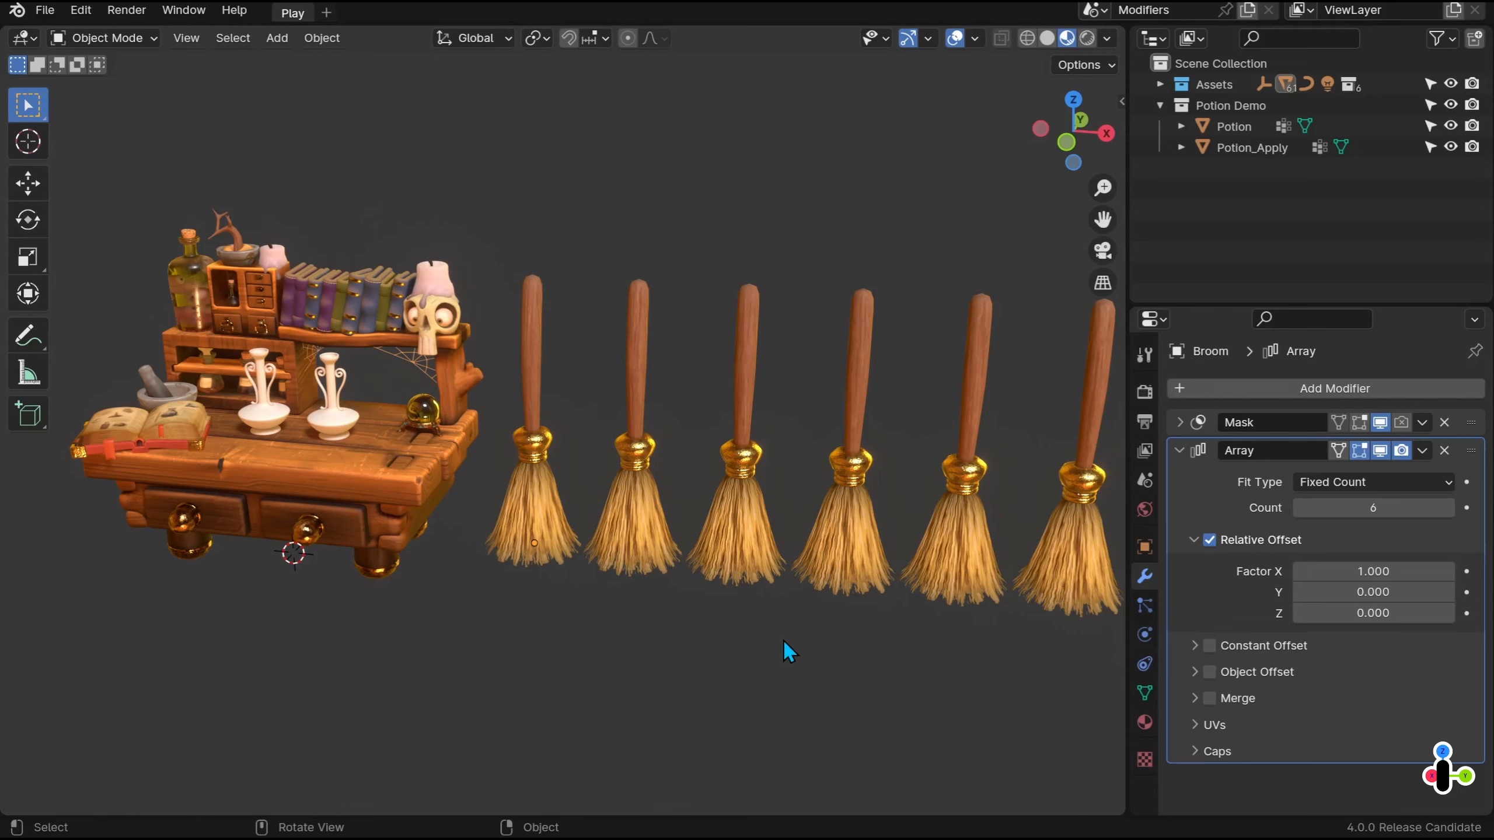
Select the arrayed brooms and turn off the Mask modifier's viewport display
click(770, 530)
click(1379, 424)
scroll(944, 637, down, 4)
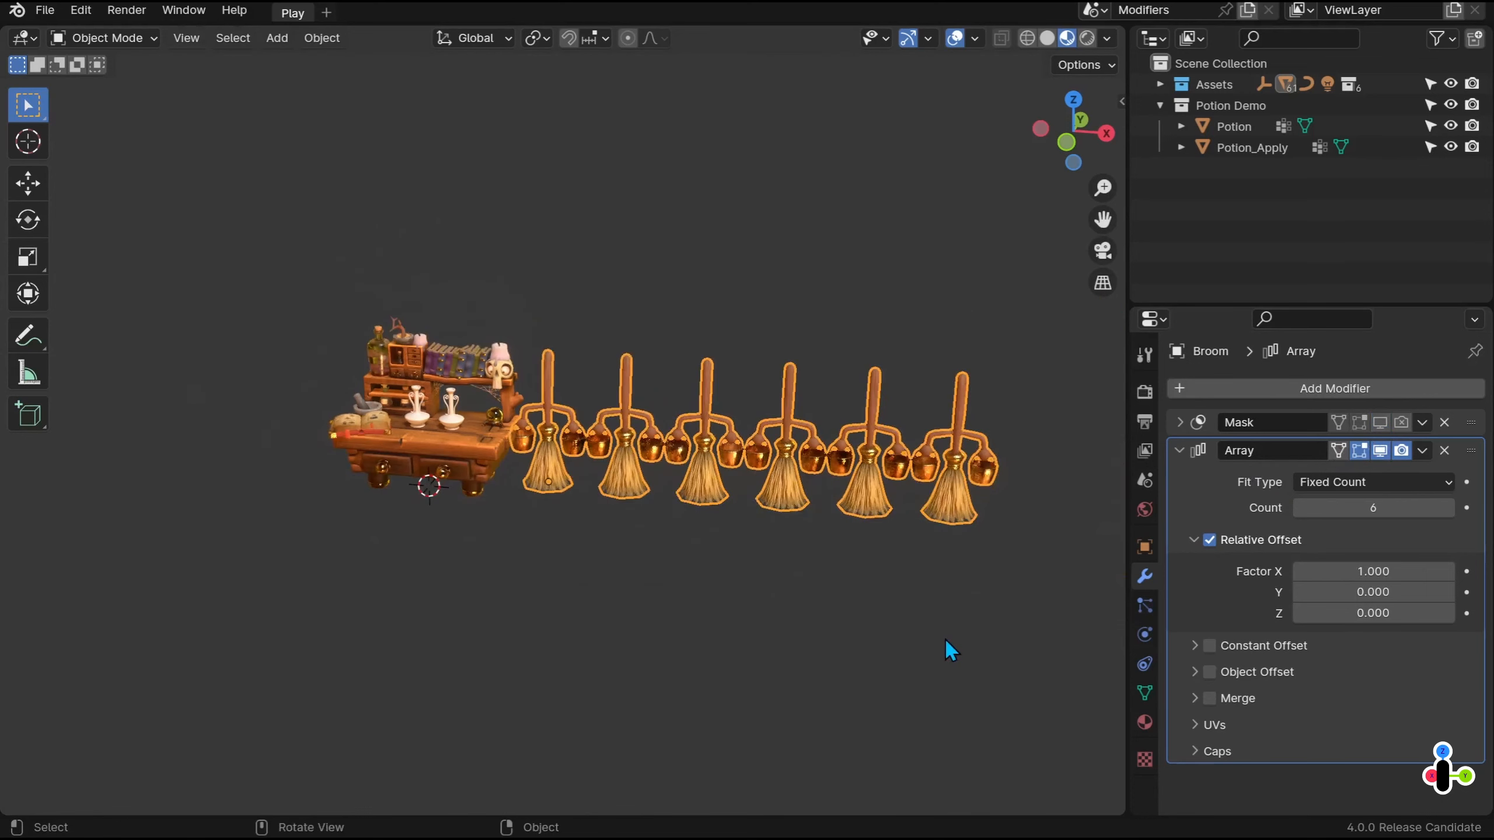
middle_drag(942, 637, 914, 664)
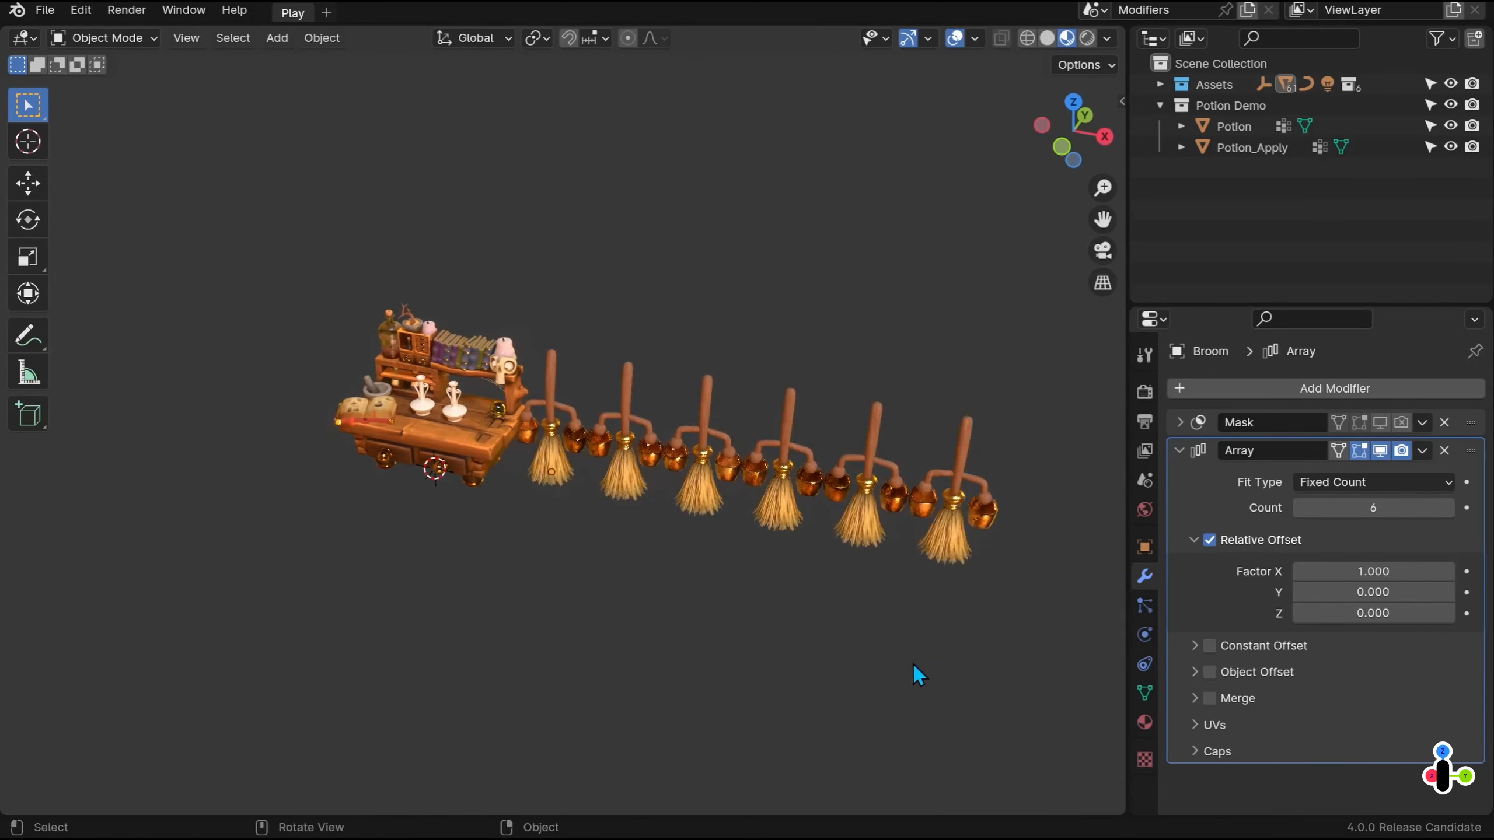